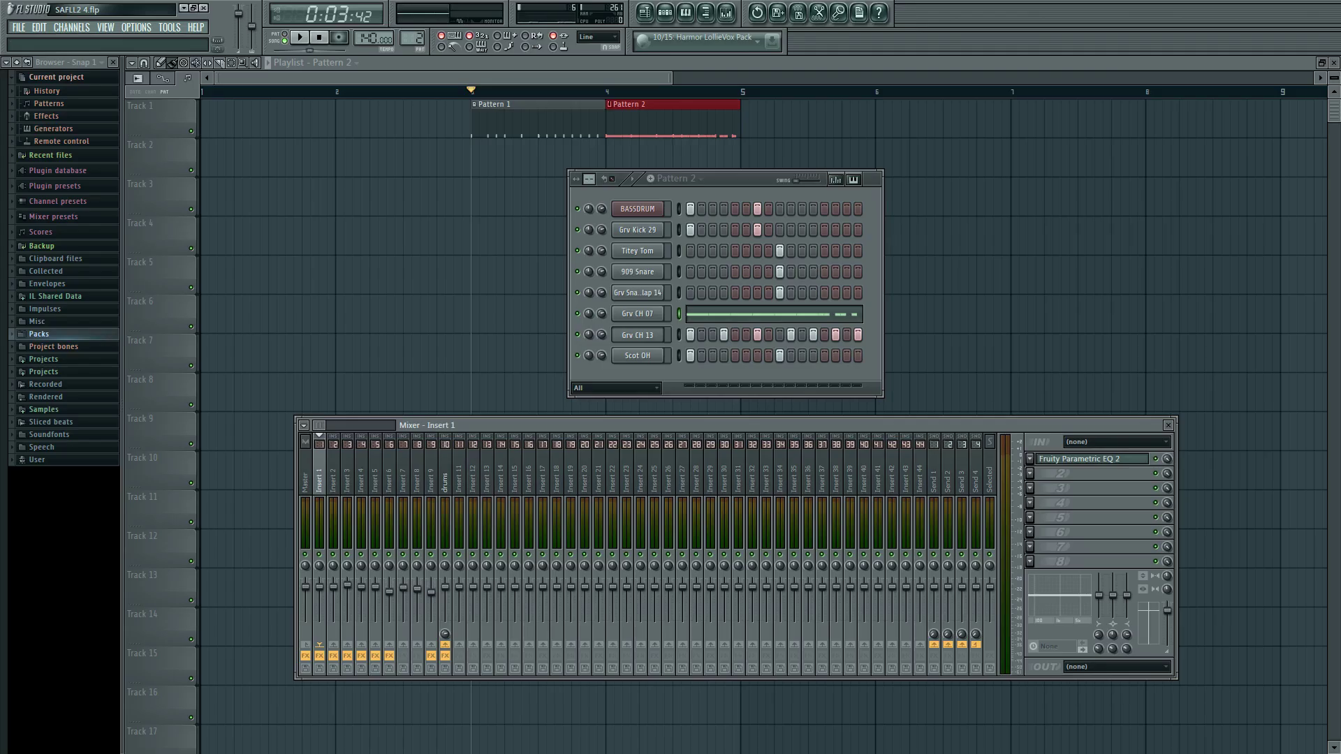
Step: Move the channel rack away from the mixer to clear space between the two windows
left_click_drag(505, 424, 501, 428)
left_click_drag(782, 183, 915, 148)
left_click(80, 28)
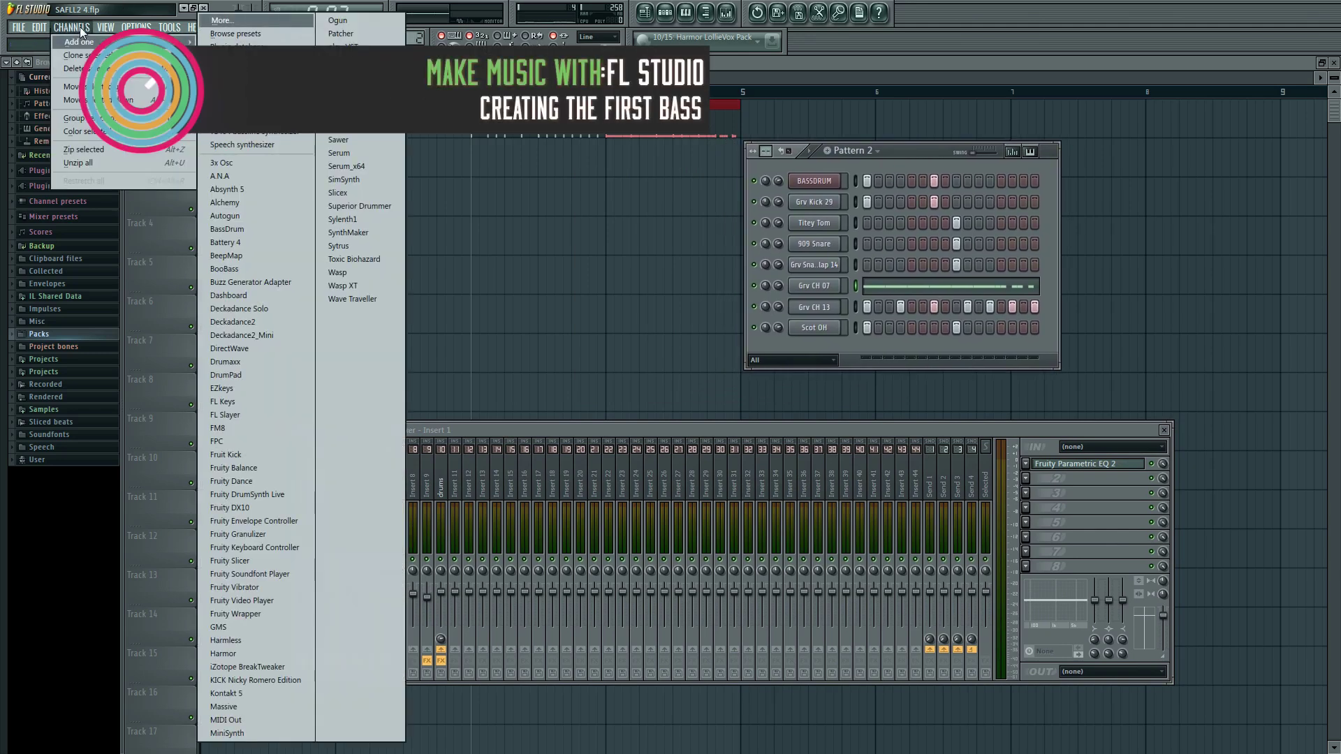
left_click(80, 28)
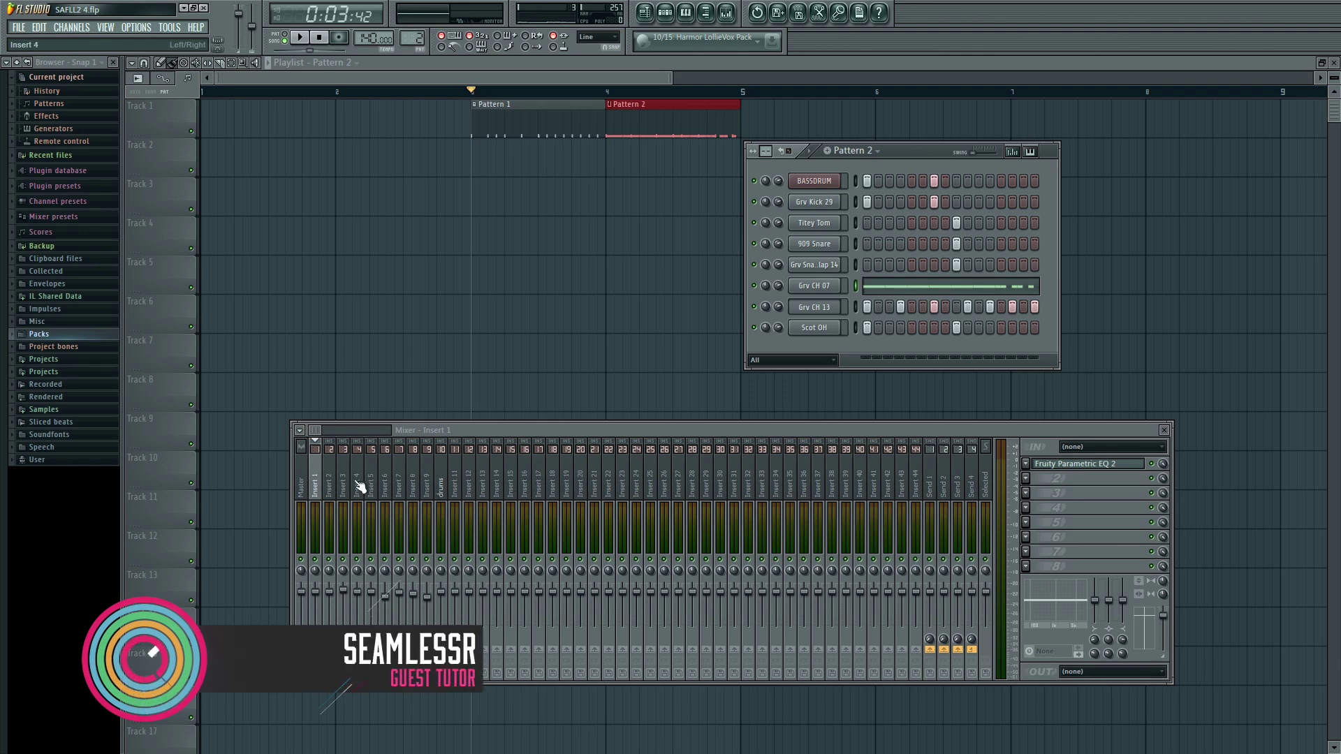
Step: Rename mixer insert 20 as Side and insert 19 as Sub
left_click_drag(538, 482, 584, 481)
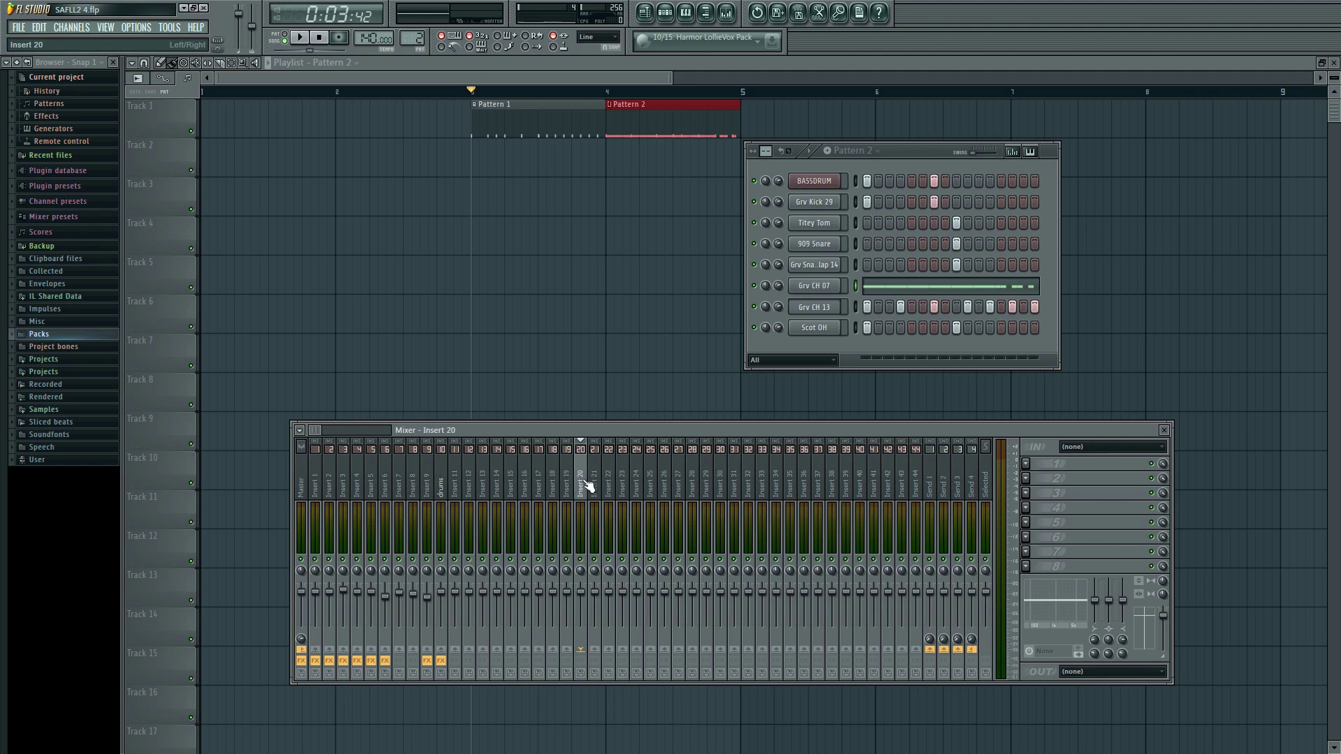
double_click(588, 485)
type("Side")
key("Return")
key("Left")
key("F2")
type("Sub")
key("Return")
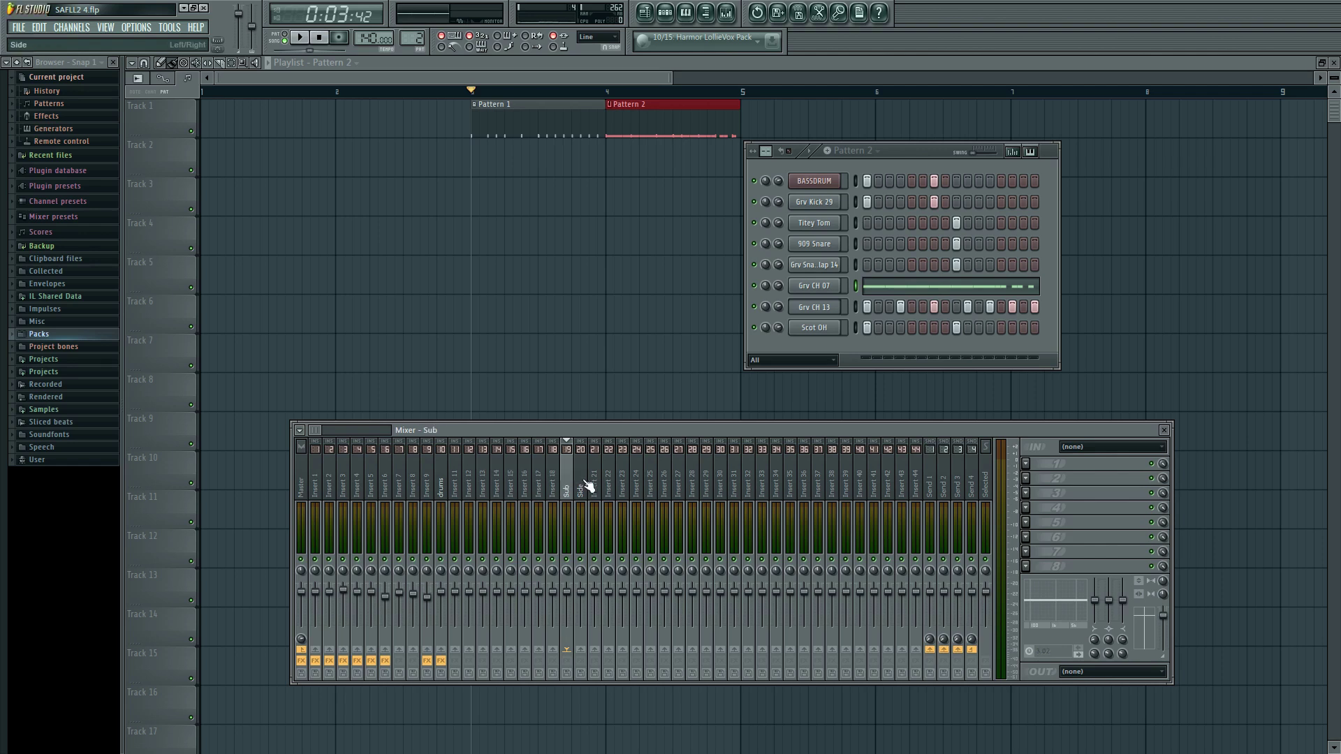
Step: Add a Fruity Limiter to the Side track's first effect slot, in compressor mode with a lowered threshold and an increased ratio
left_click(583, 480)
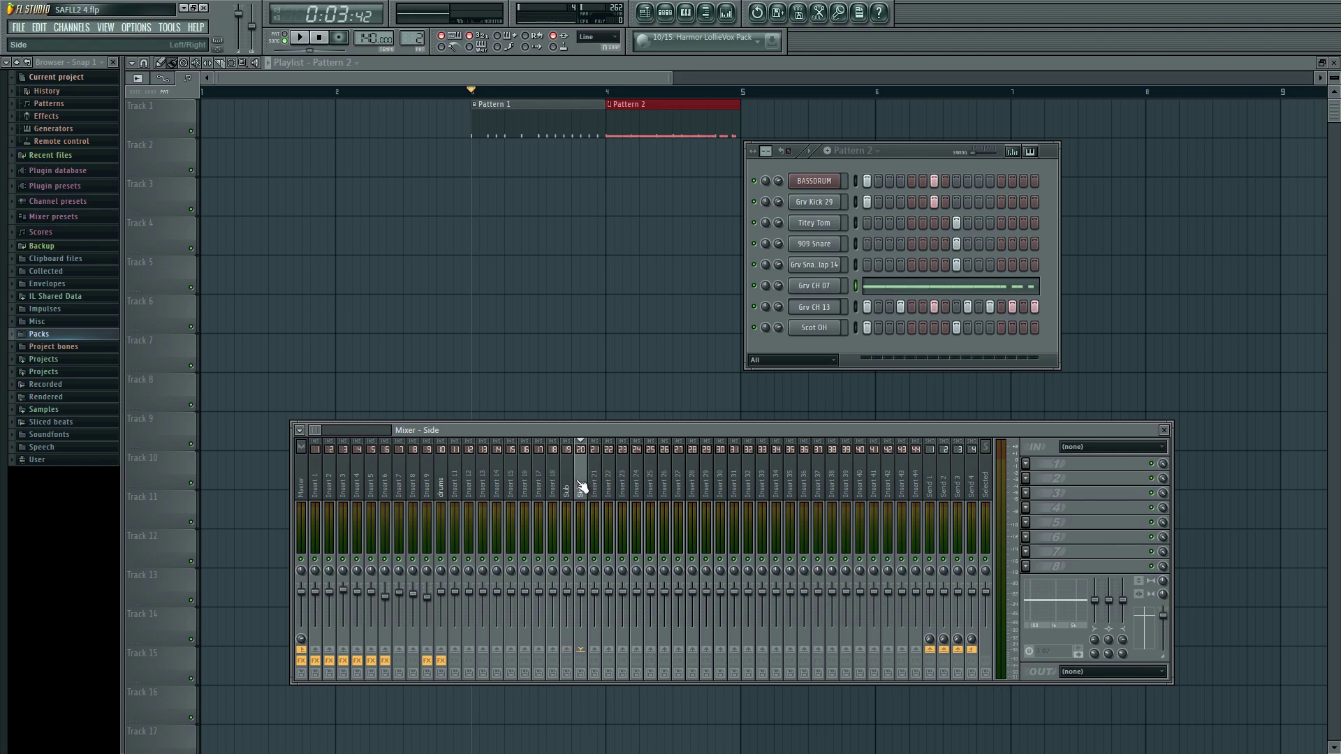
left_click(571, 481)
left_click(580, 482)
left_click(1025, 463)
left_click(1143, 457)
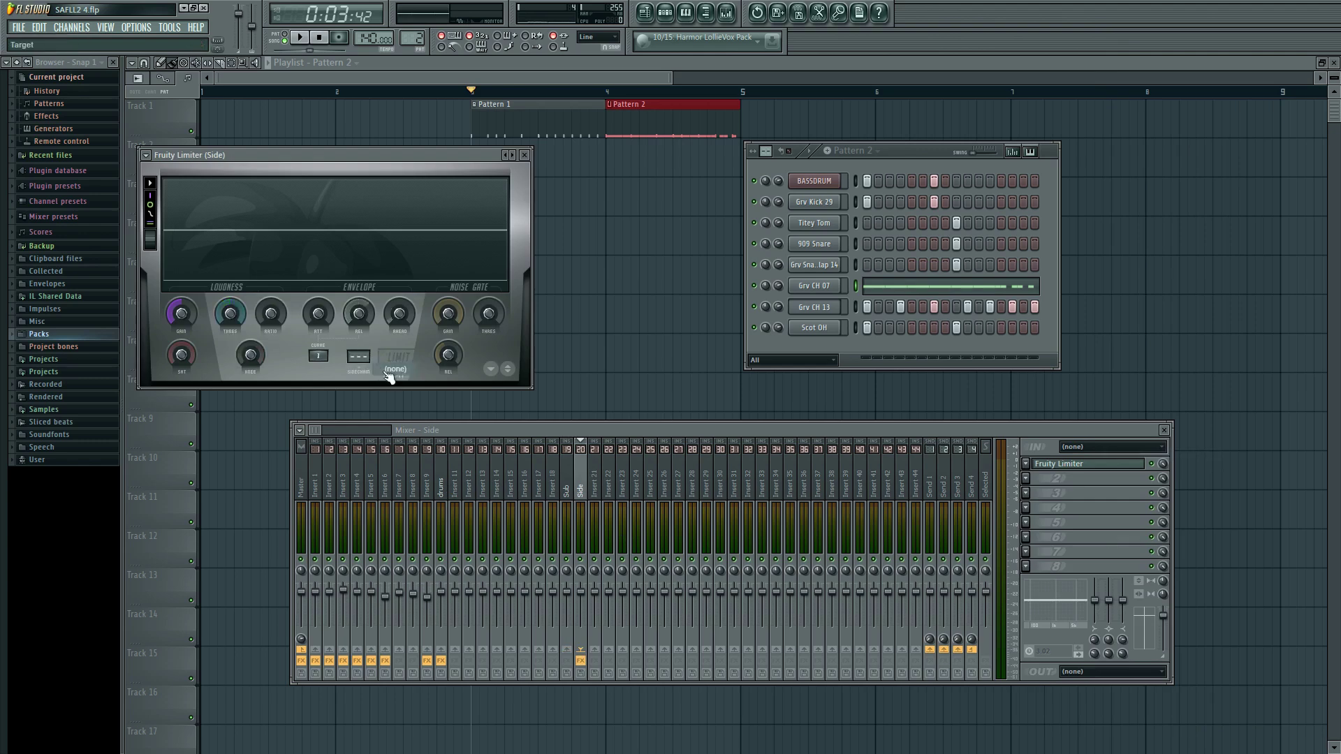
left_click(395, 372)
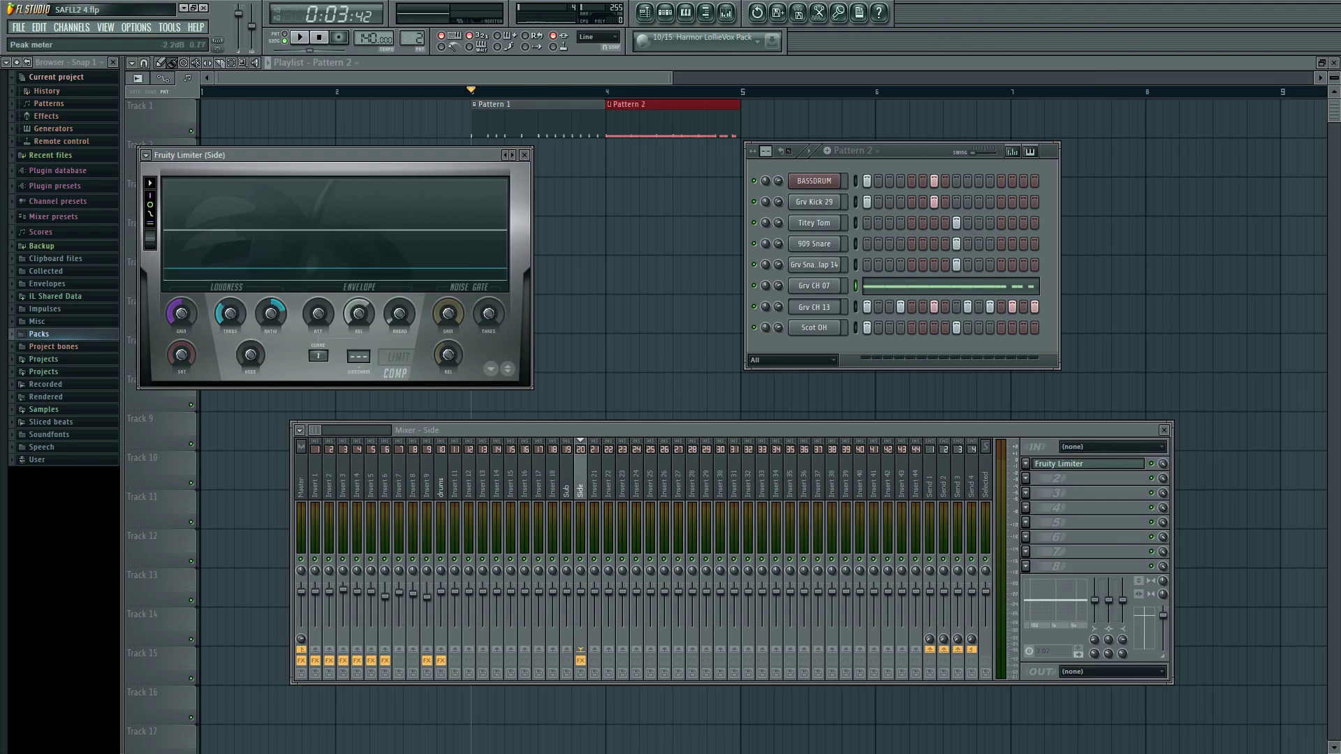
Step: Add a second Fruity Limiter to the Side track's second slot, in compressor mode with a lowered threshold and an increased ratio
left_click(1025, 478)
left_click(1144, 455)
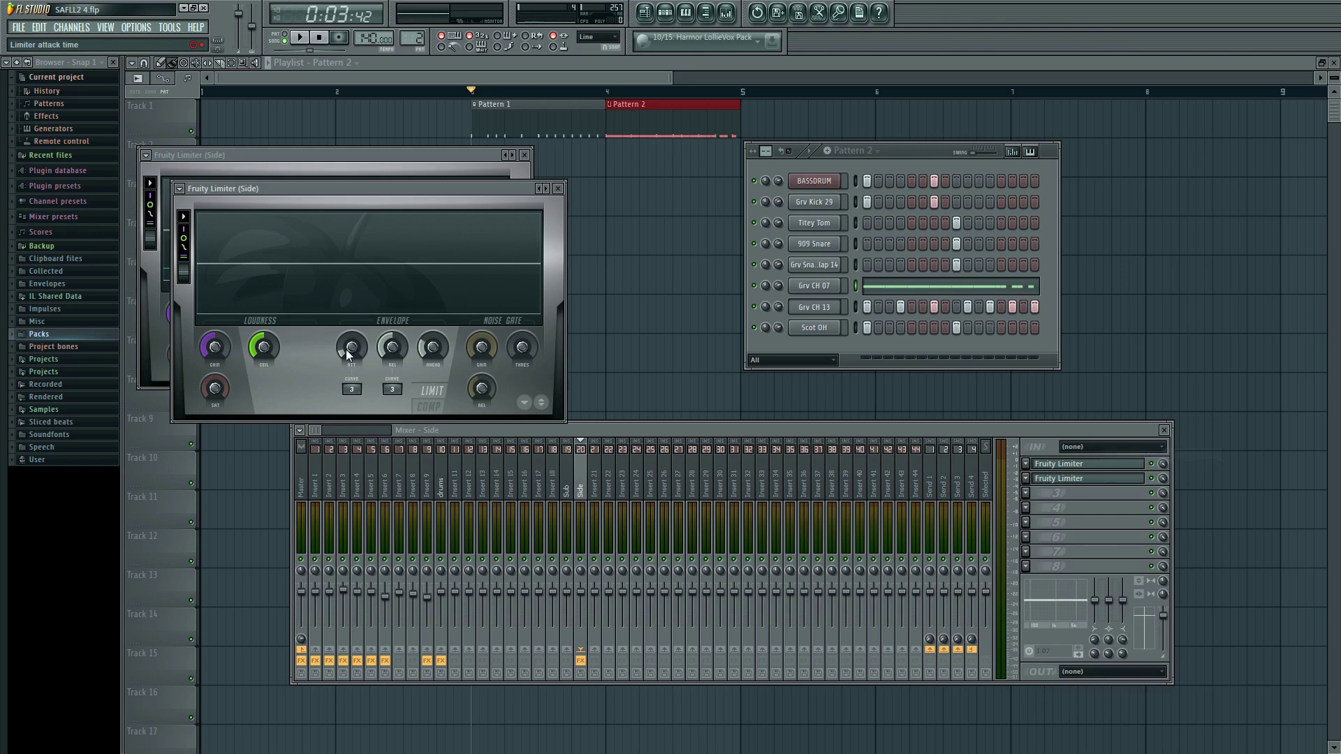
left_click(429, 406)
left_click_drag(304, 347, 304, 286)
right_click(387, 399)
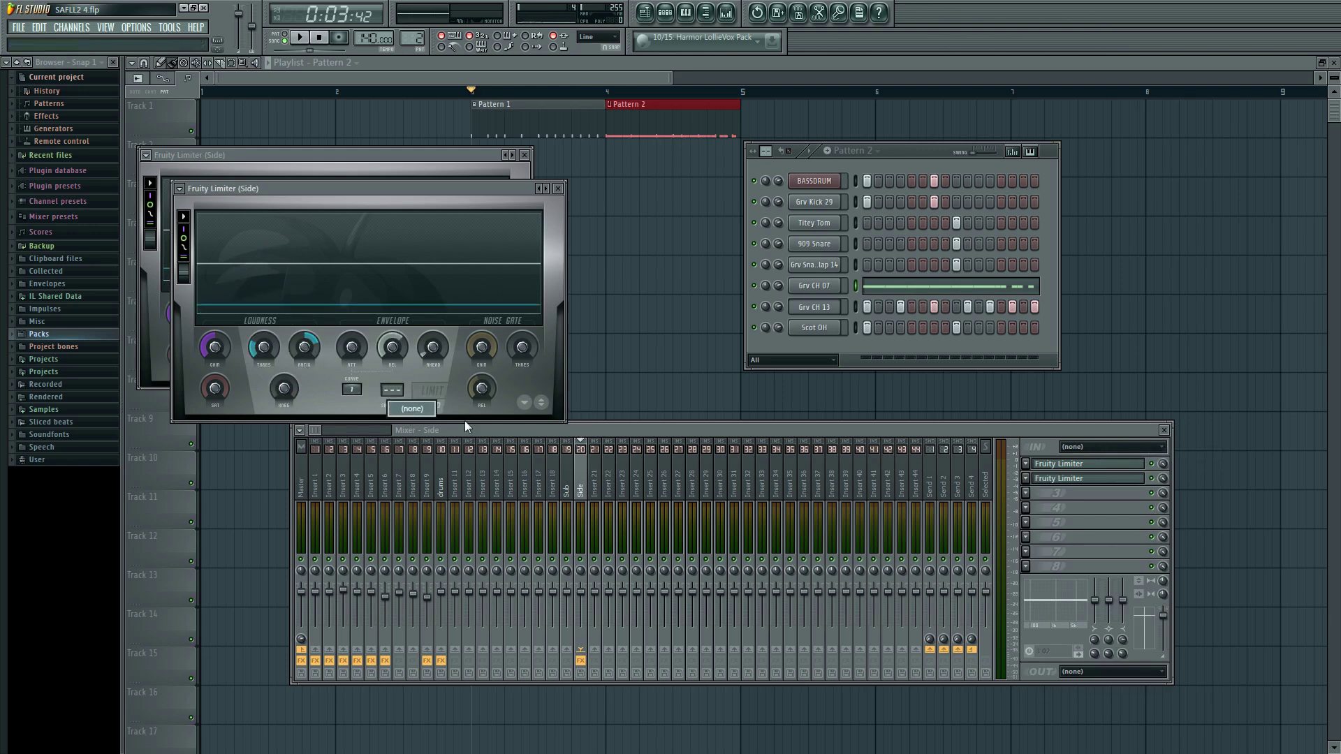
Step: Route mixer Insert 2 and Insert 6 to the Side track as sidechain sources
left_click(318, 485)
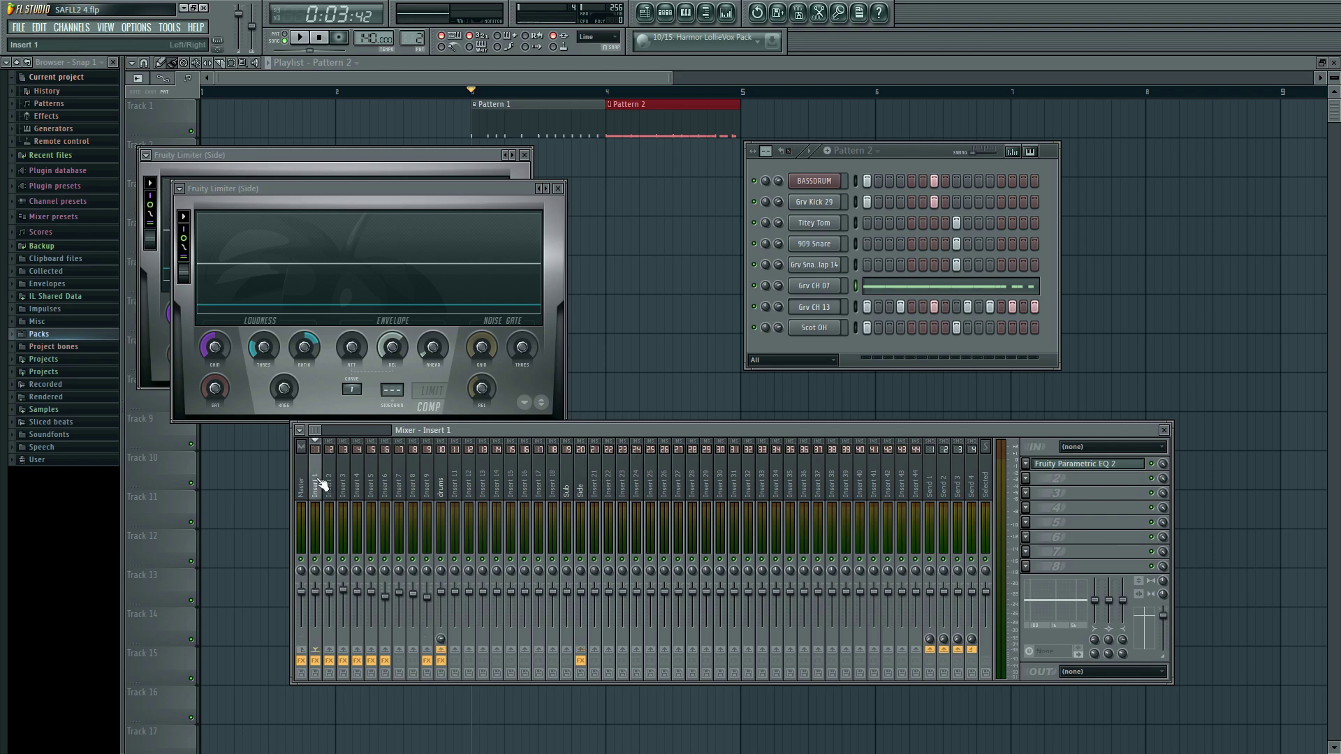
left_click(329, 485)
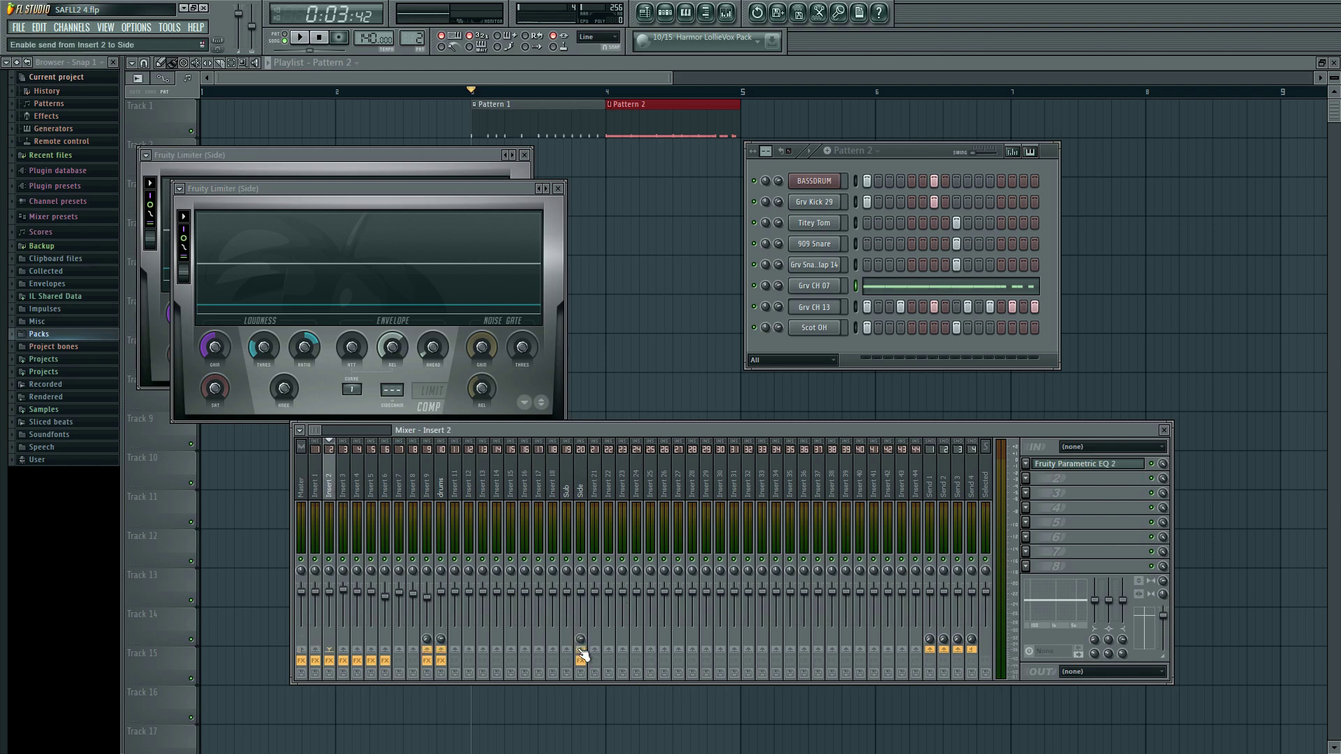
left_click(343, 485)
left_click(357, 485)
left_click(371, 485)
left_click(384, 485)
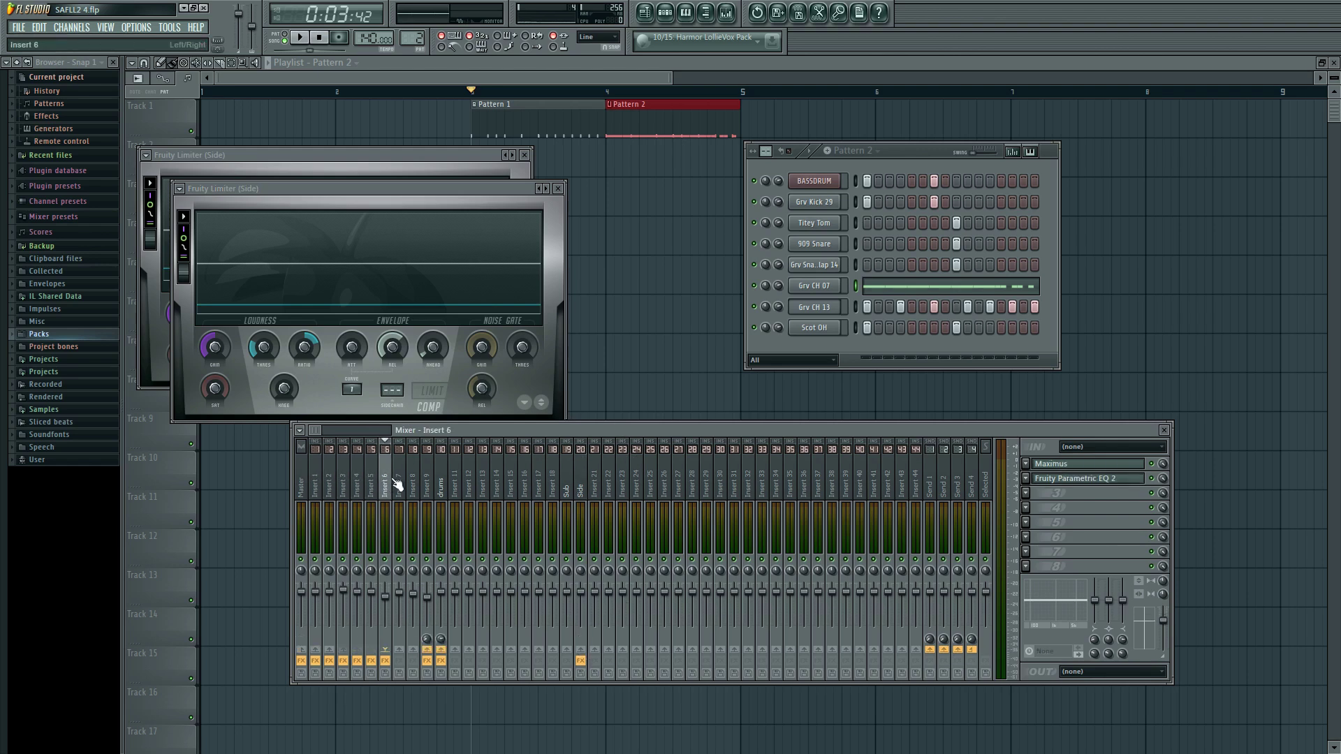
Step: Set the first Side limiter's sidechain input to Insert 2 and lower its threshold to about -25 dB
left_click(580, 487)
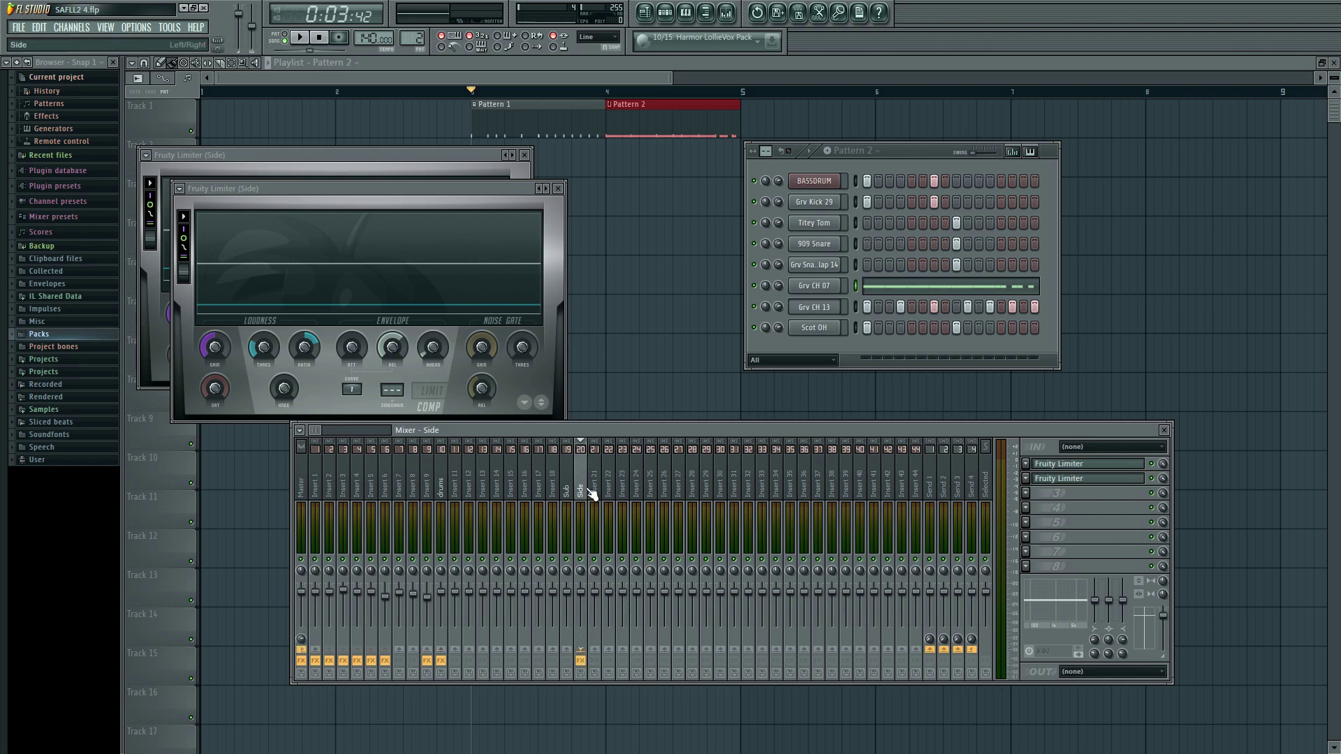
left_click(1099, 465)
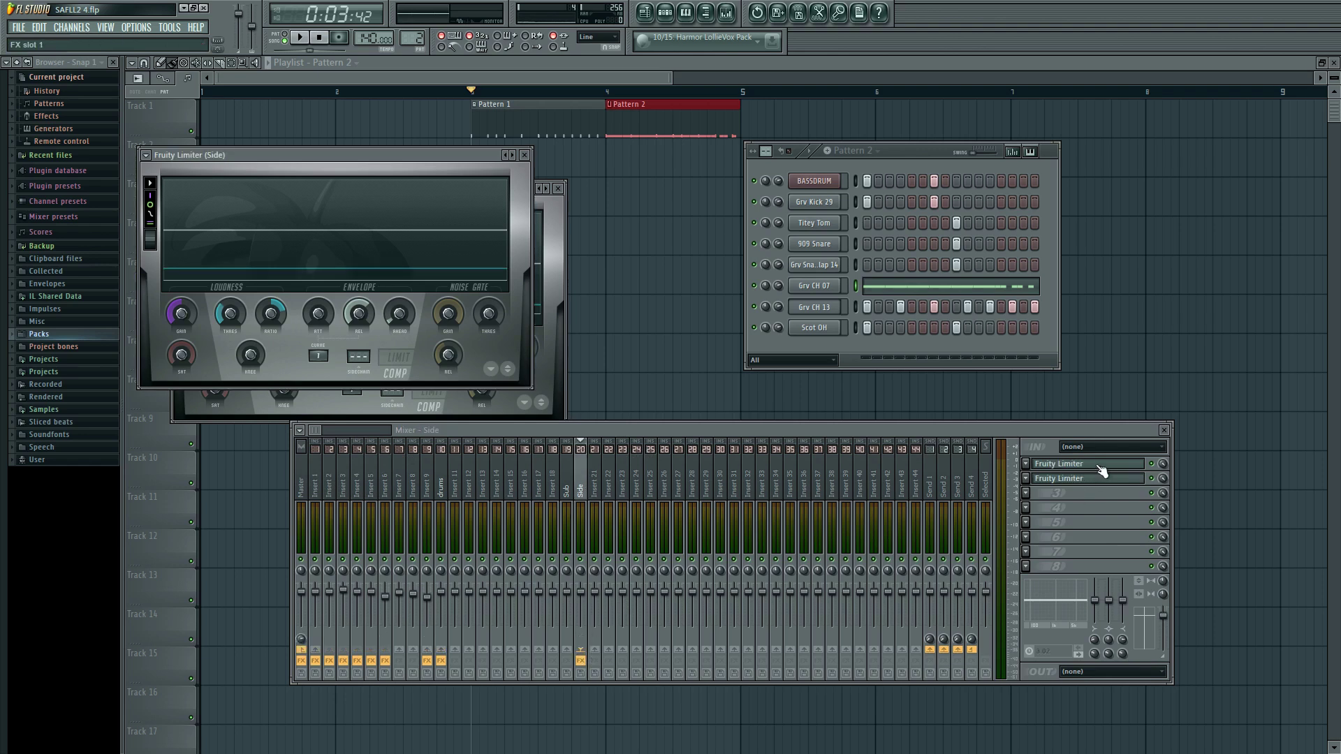
left_click(355, 358)
left_click(375, 376)
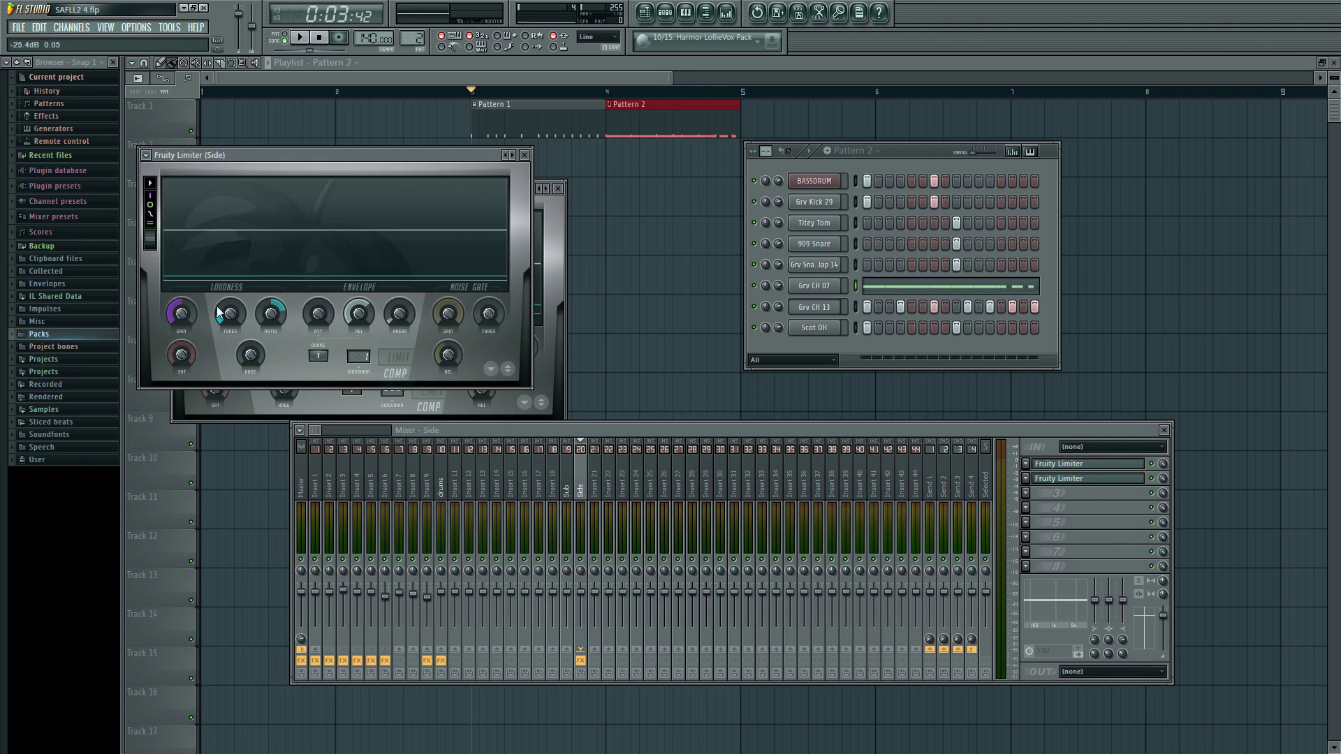
Step: Set the second Side limiter's sidechain input to Insert 6 and lower its threshold
left_click(1110, 481)
left_click(1110, 480)
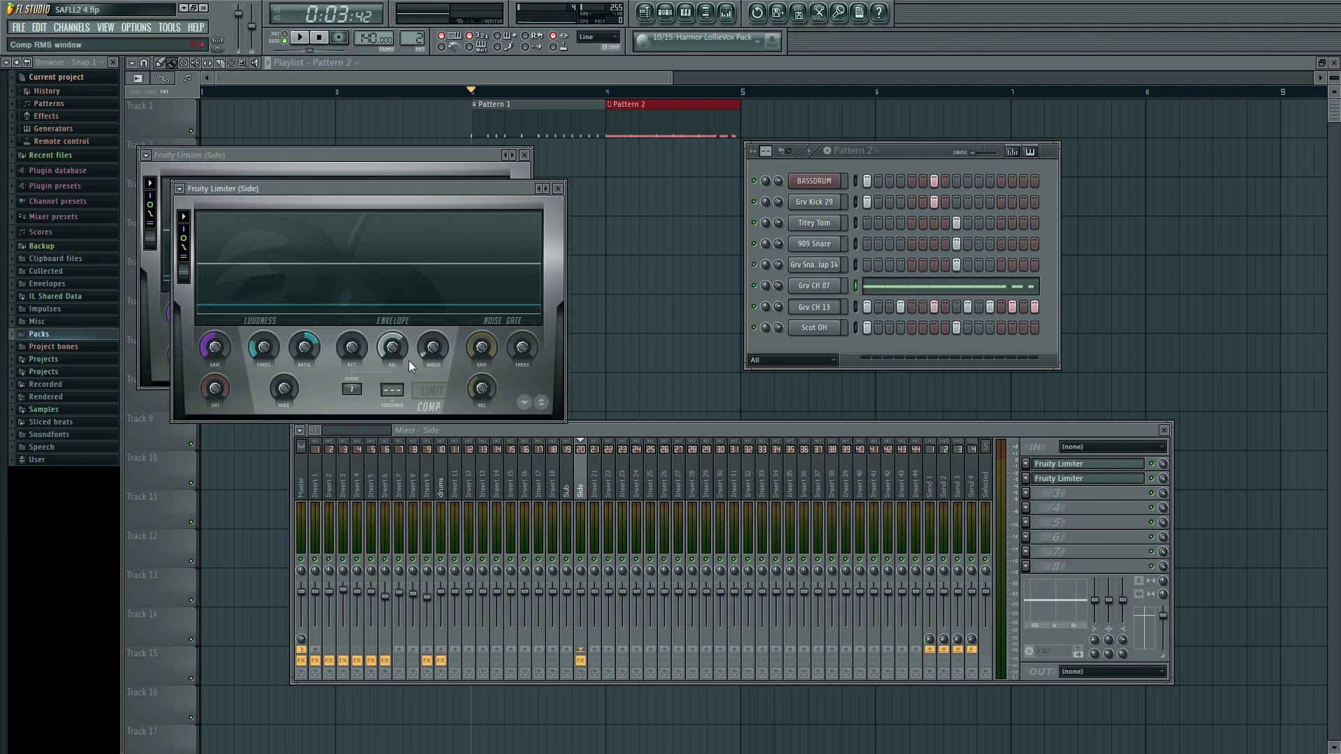
left_click(395, 390)
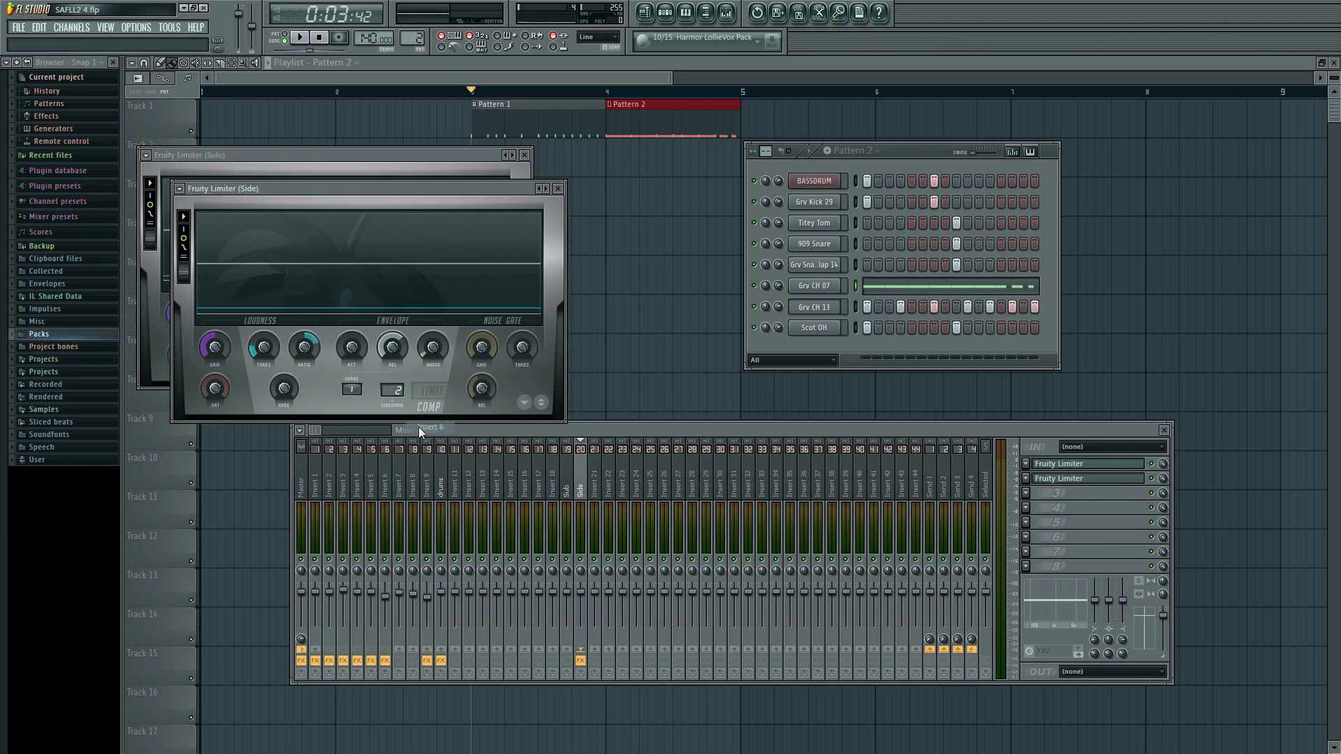
Step: Add a Patcher instrument channel to the channel rack
left_click_drag(573, 430, 567, 443)
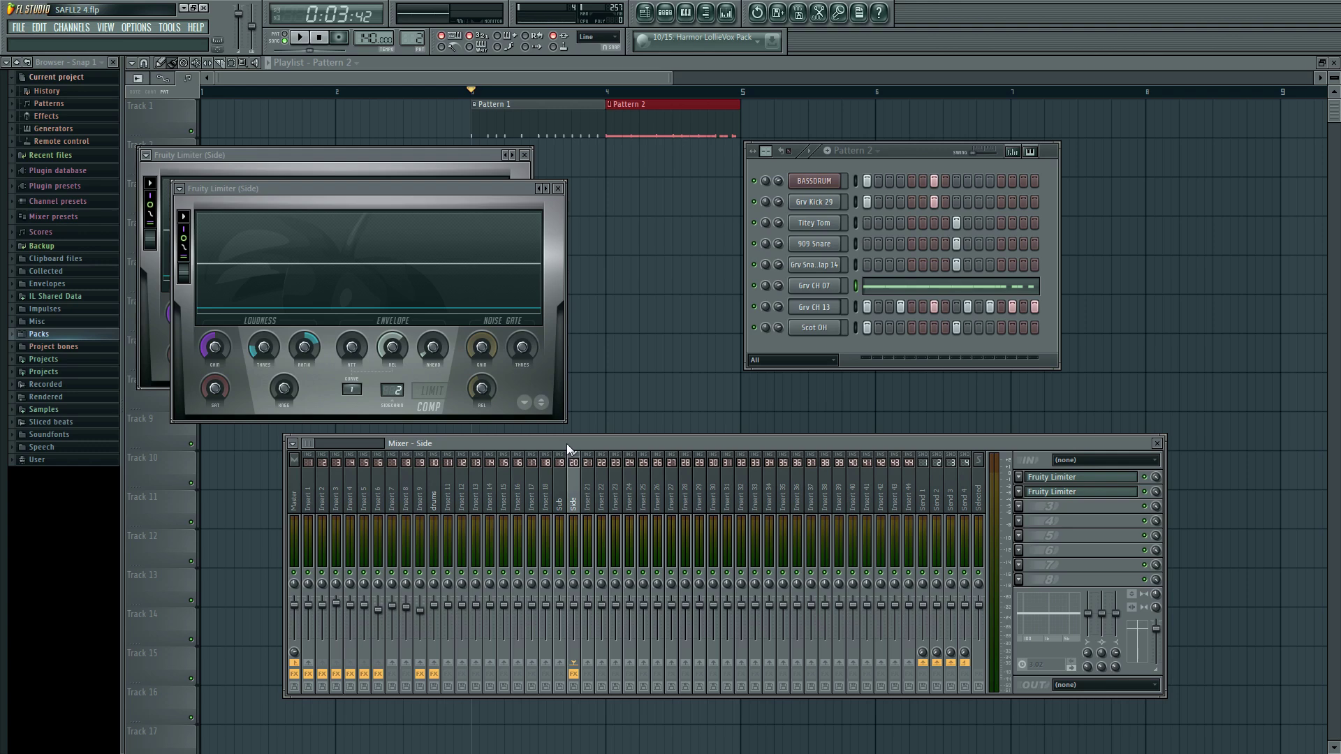
left_click(665, 14)
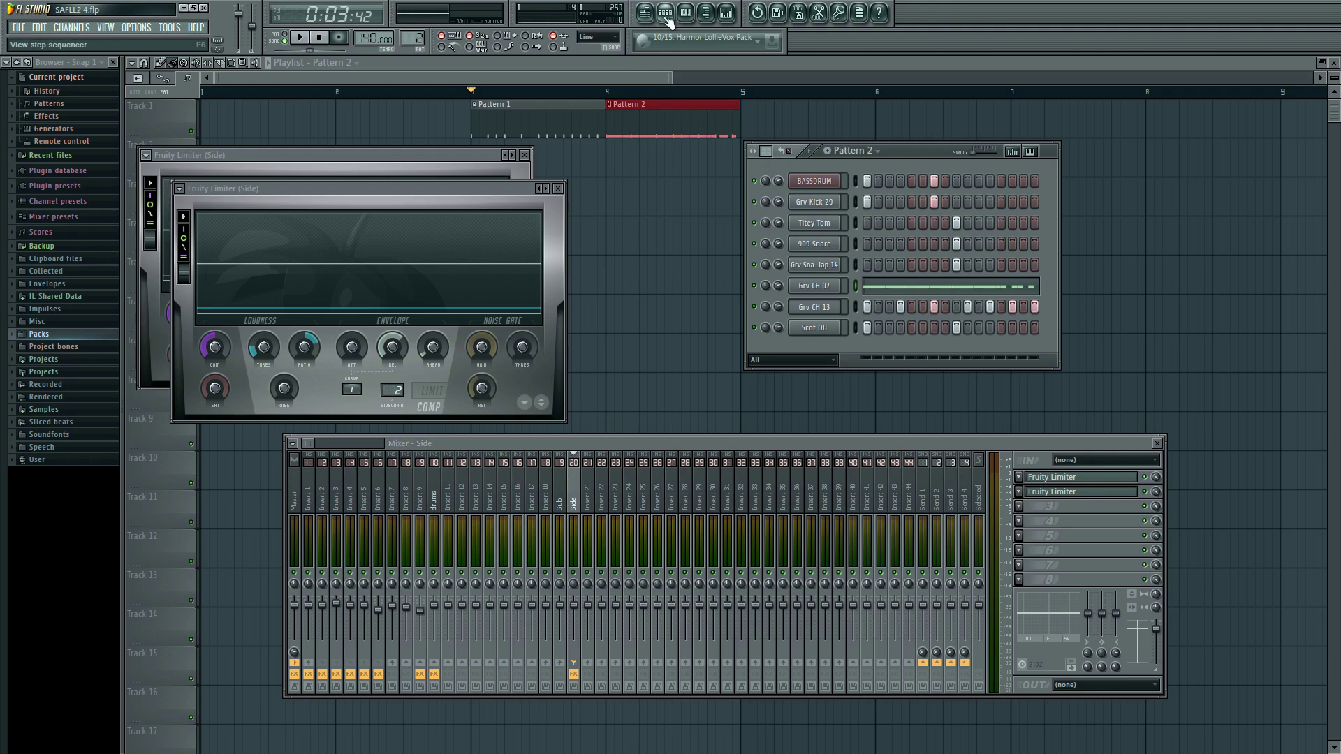
left_click(73, 27)
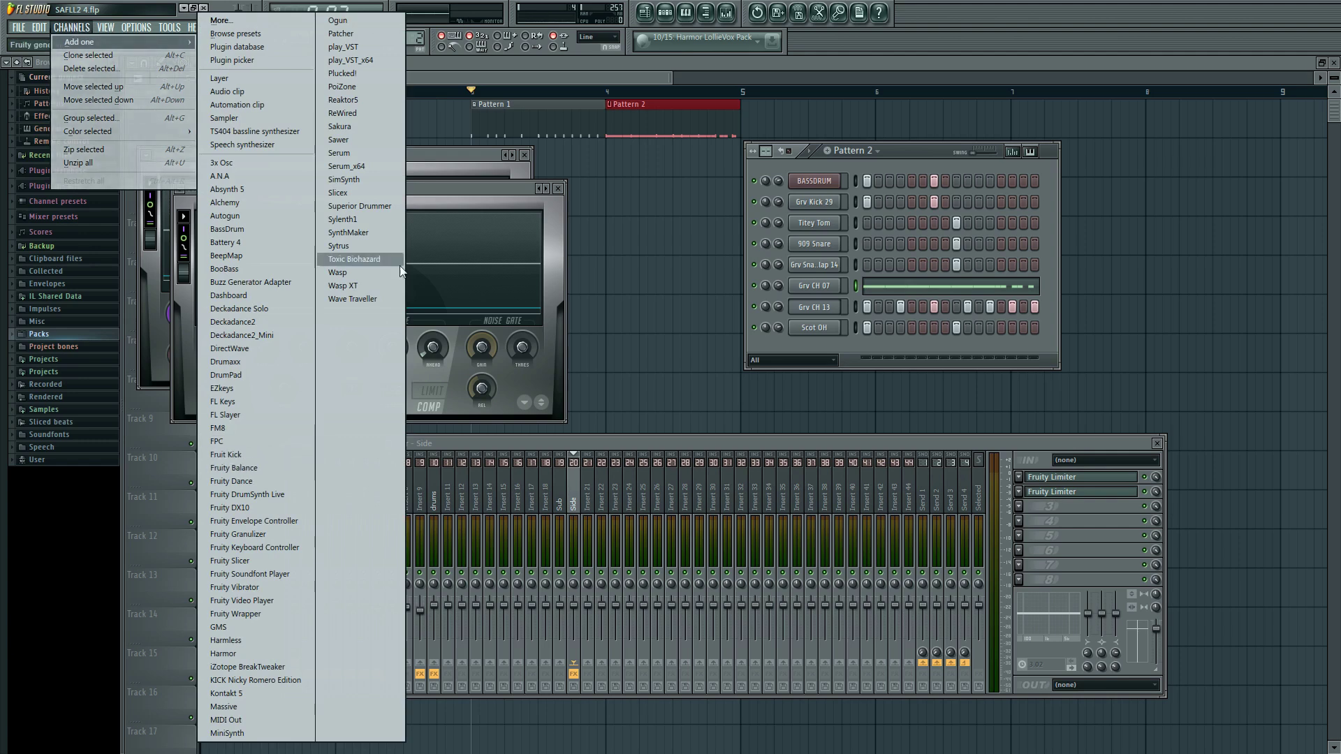
left_click(357, 39)
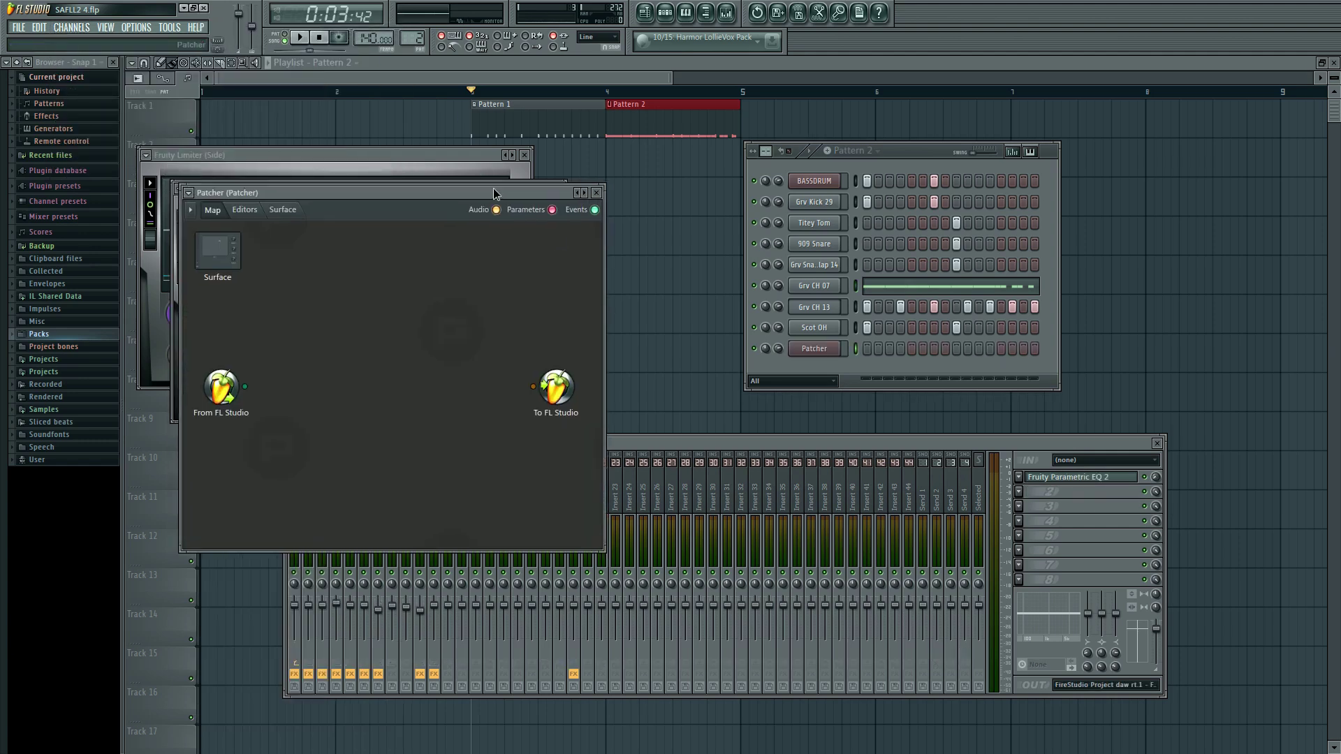
Step: Add a Sytrus generator inside Patcher and open its editor
right_click(524, 435)
mouse_move(559, 454)
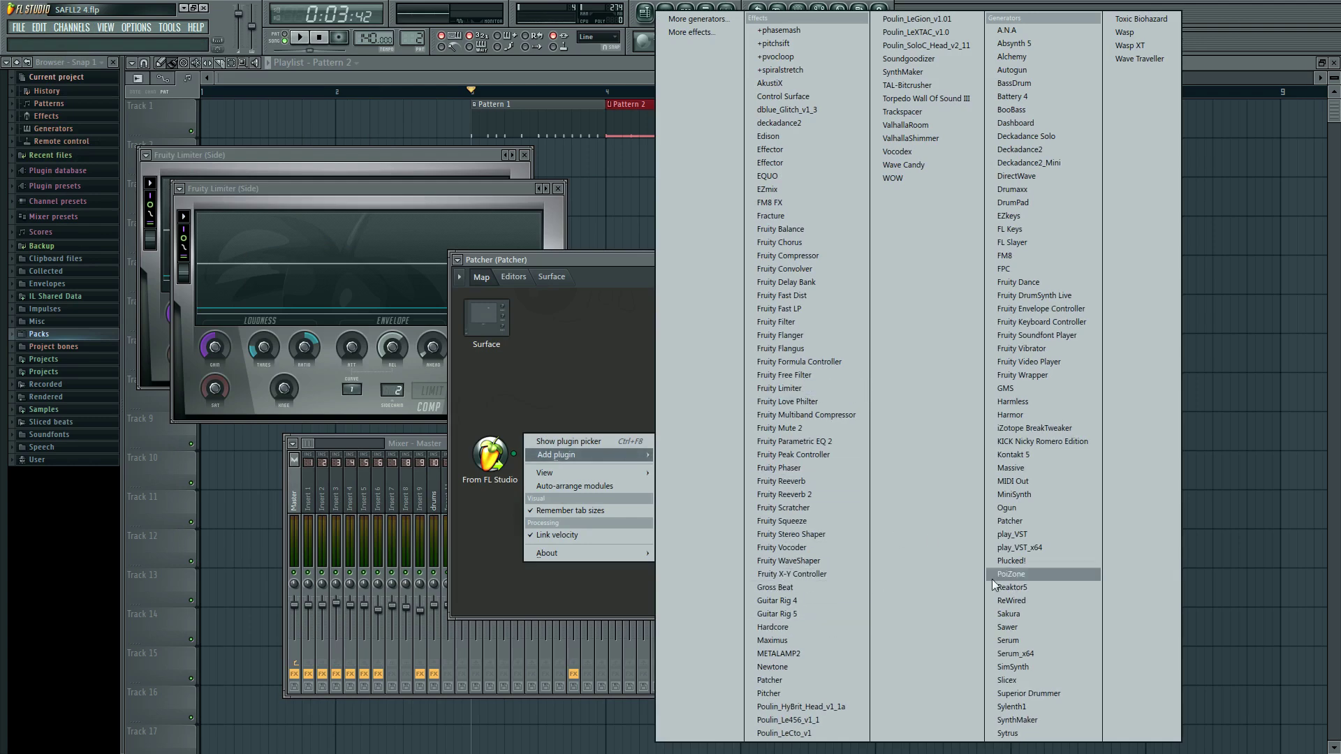
left_click(1051, 733)
left_click_drag(524, 445, 571, 445)
double_click(571, 445)
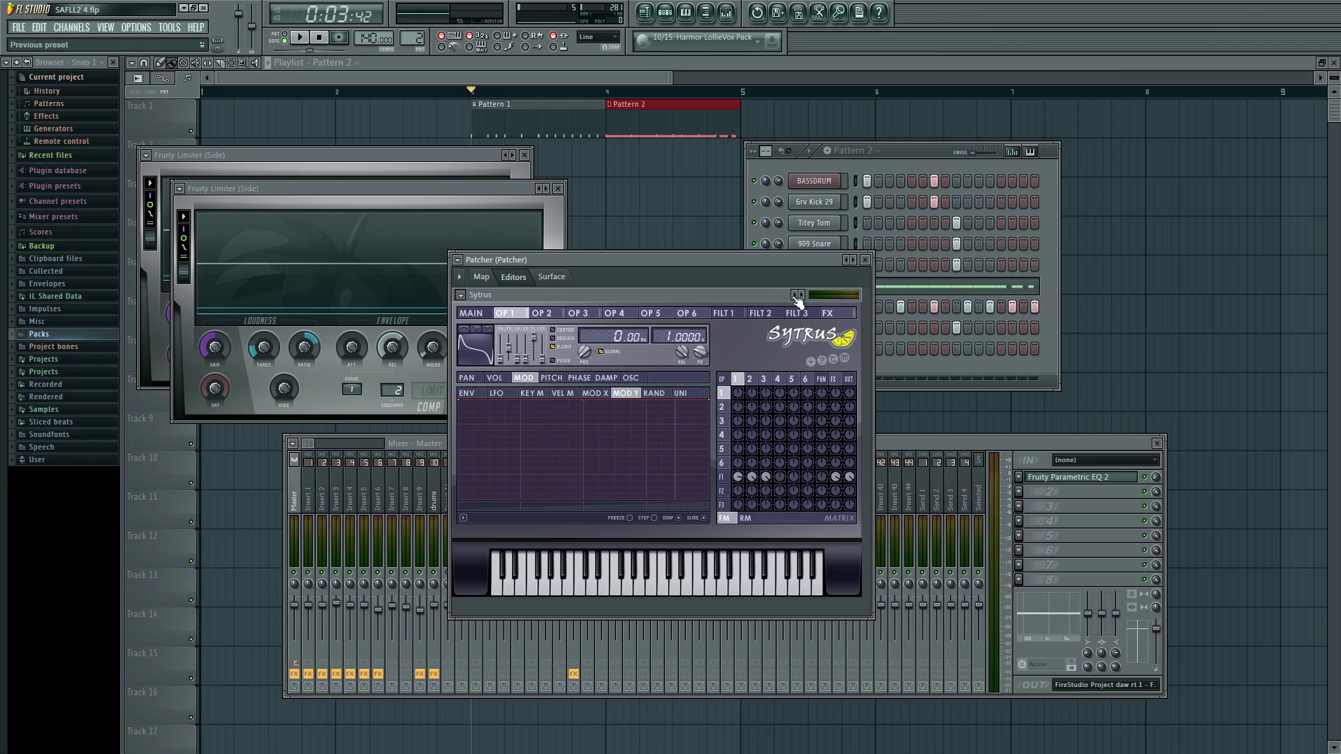
Step: Enlarge the Patcher window and load the Default preset in Sytrus
left_click_drag(767, 259, 754, 204)
left_click_drag(858, 567, 962, 655)
left_click(776, 240)
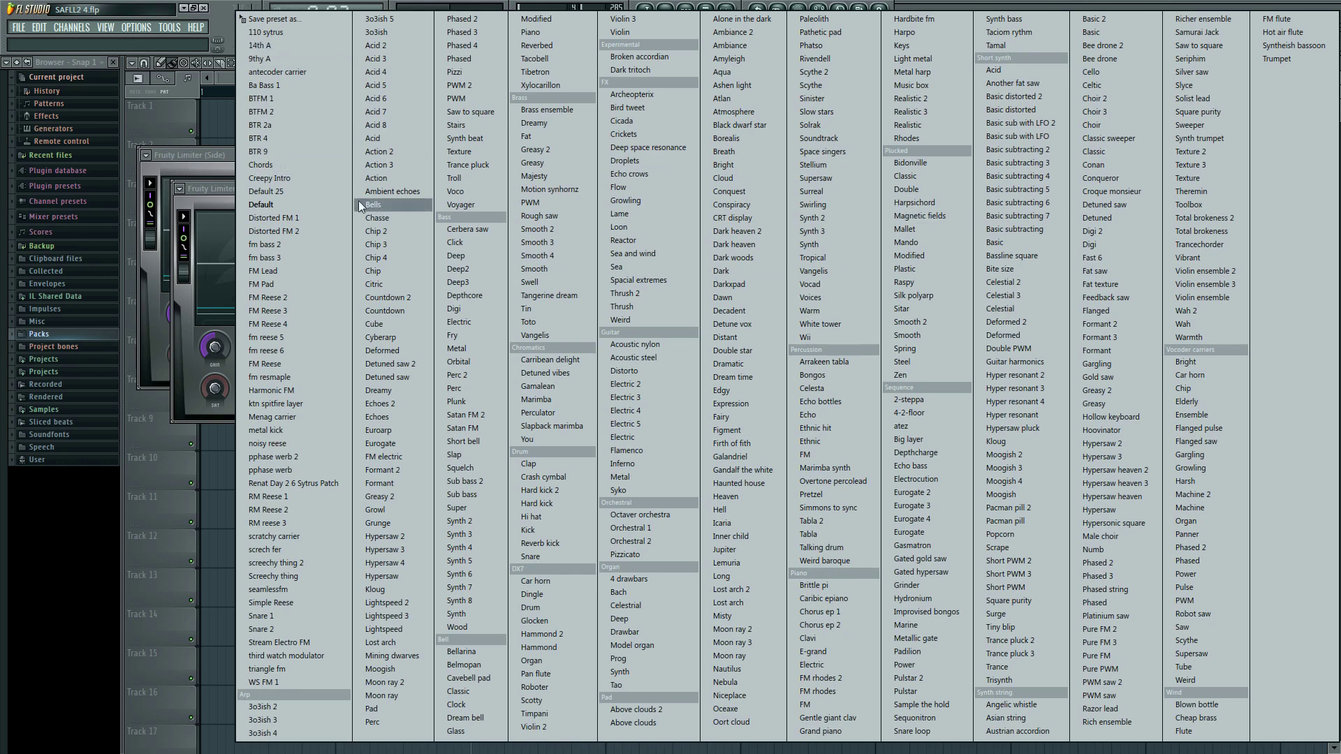
left_click(306, 203)
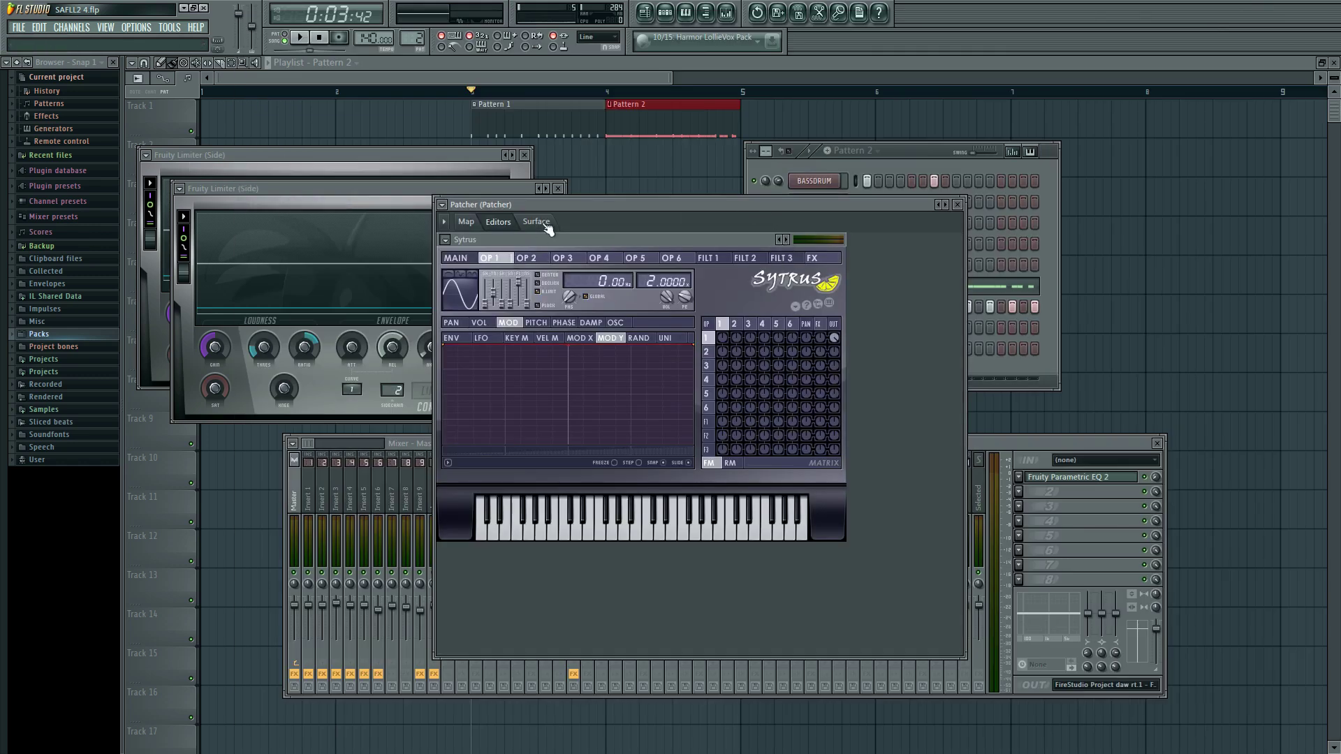
Step: Return to Patcher's map, reposition the Sytrus module slightly and widen the Patcher window
mouse_move(565, 206)
left_mouse_down()
mouse_move(599, 204)
mouse_move(553, 211)
left_mouse_up()
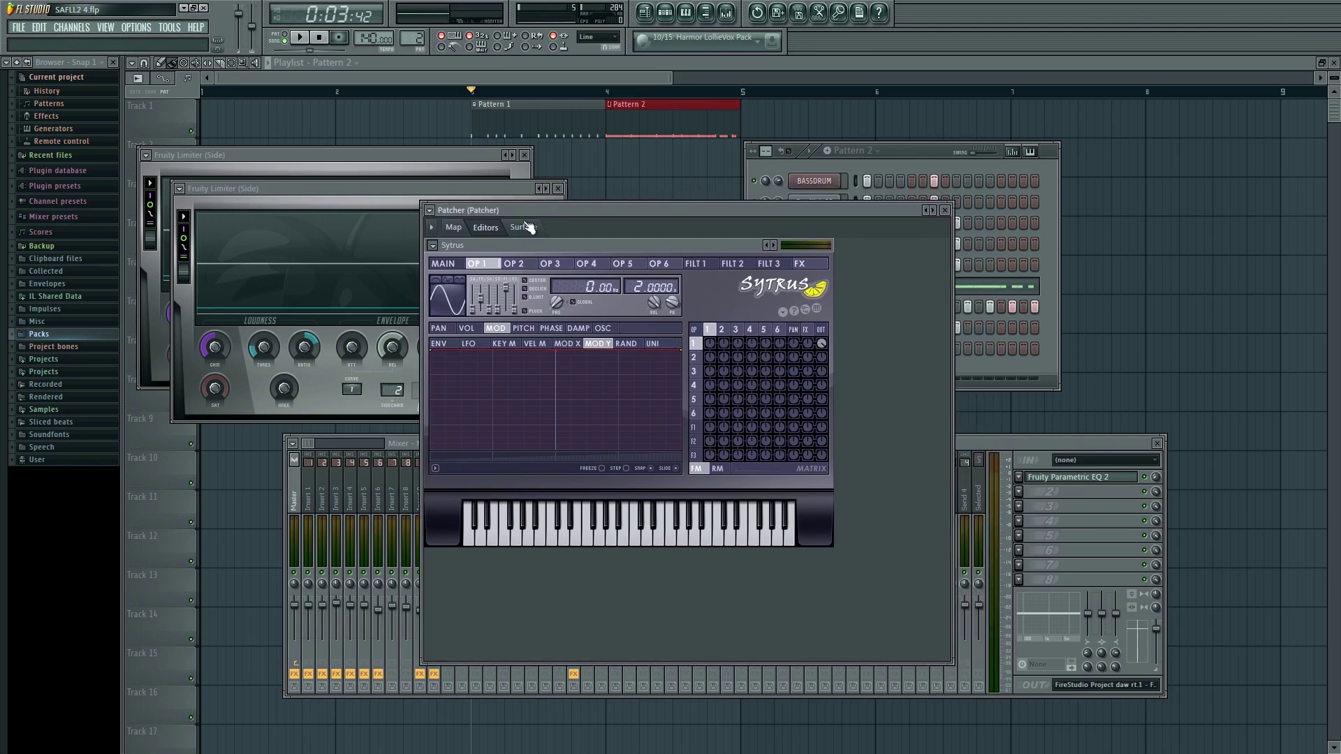
left_click(457, 228)
mouse_move(540, 398)
left_mouse_down()
mouse_move(604, 403)
mouse_move(558, 402)
left_mouse_up()
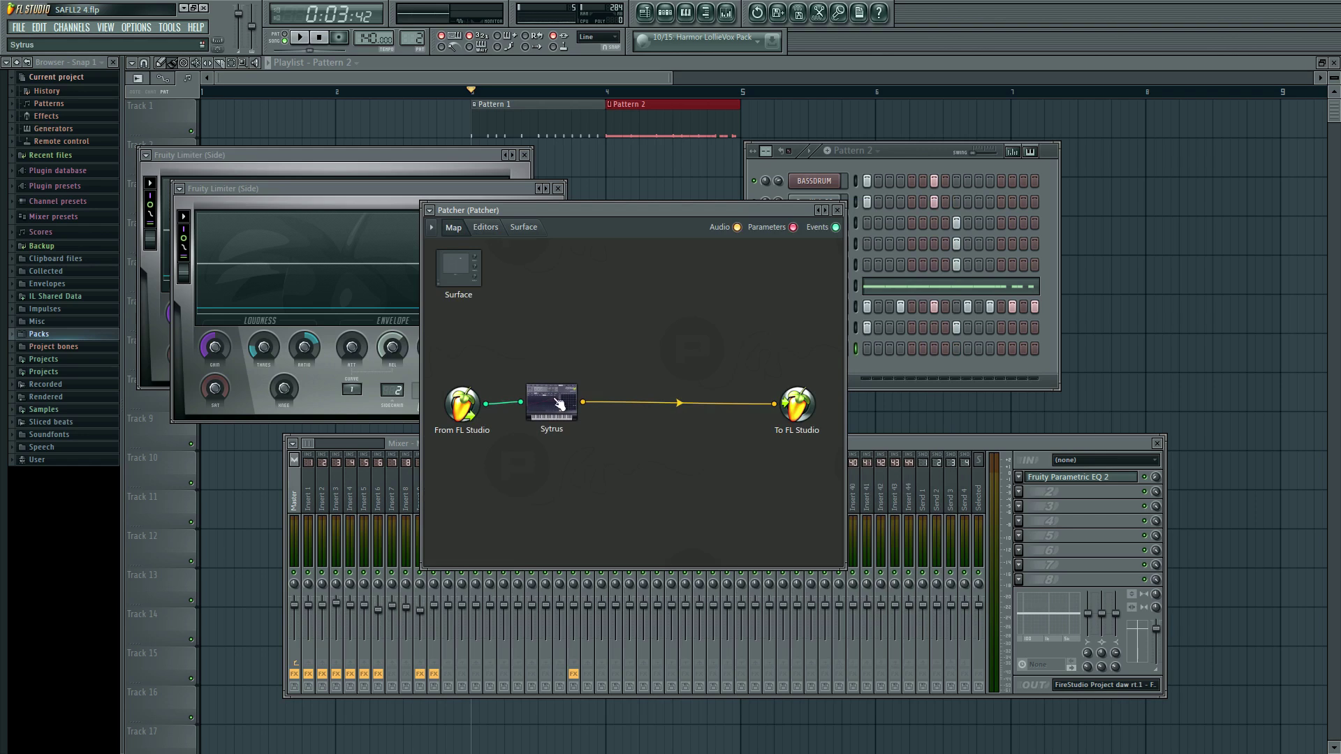
mouse_move(853, 445)
left_mouse_down()
mouse_move(857, 458)
mouse_move(851, 441)
mouse_move(845, 453)
left_mouse_up()
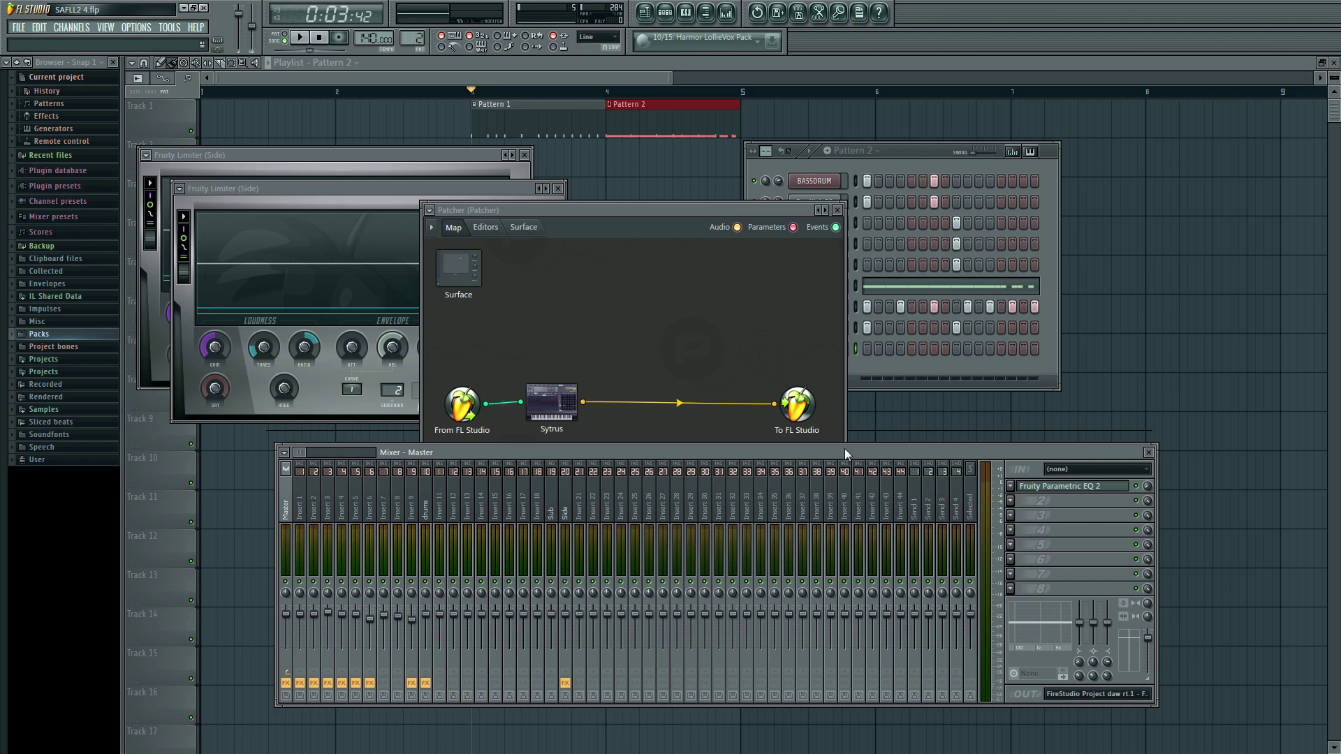
left_click_drag(844, 448, 859, 454)
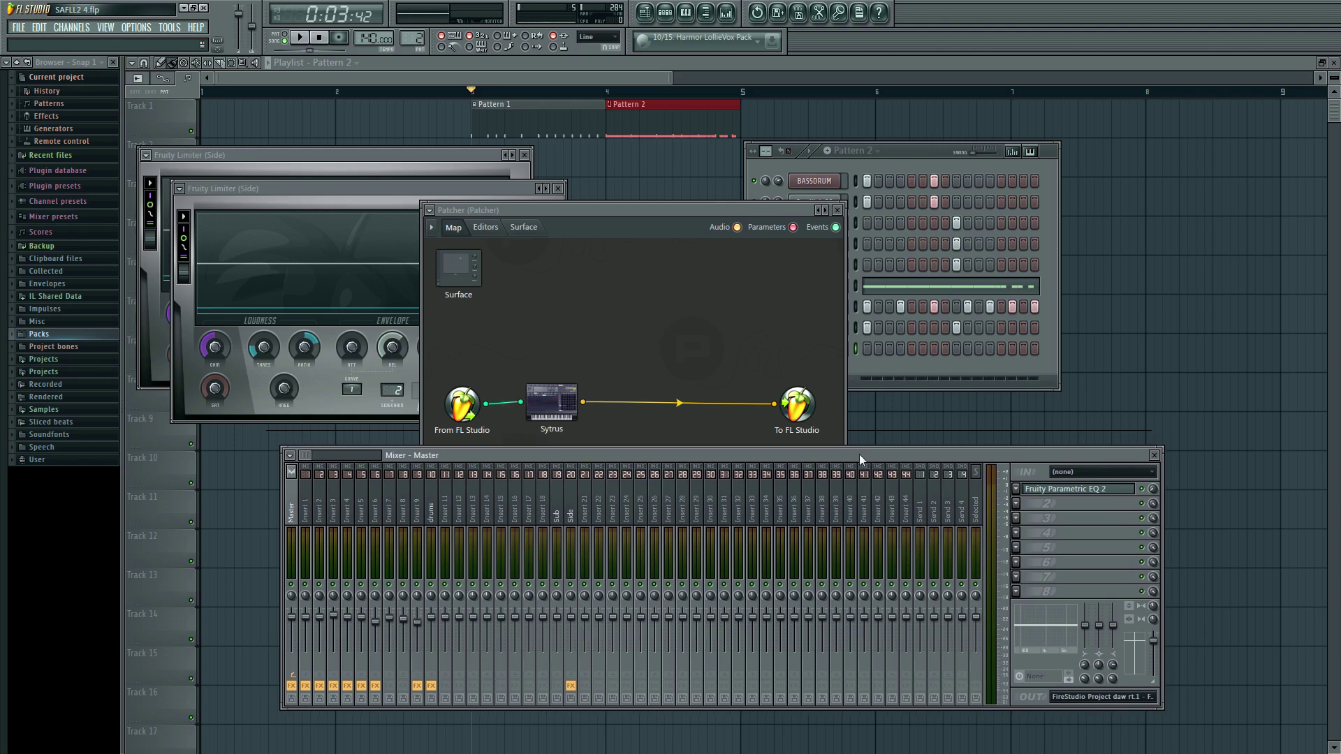
left_click_drag(601, 214, 606, 215)
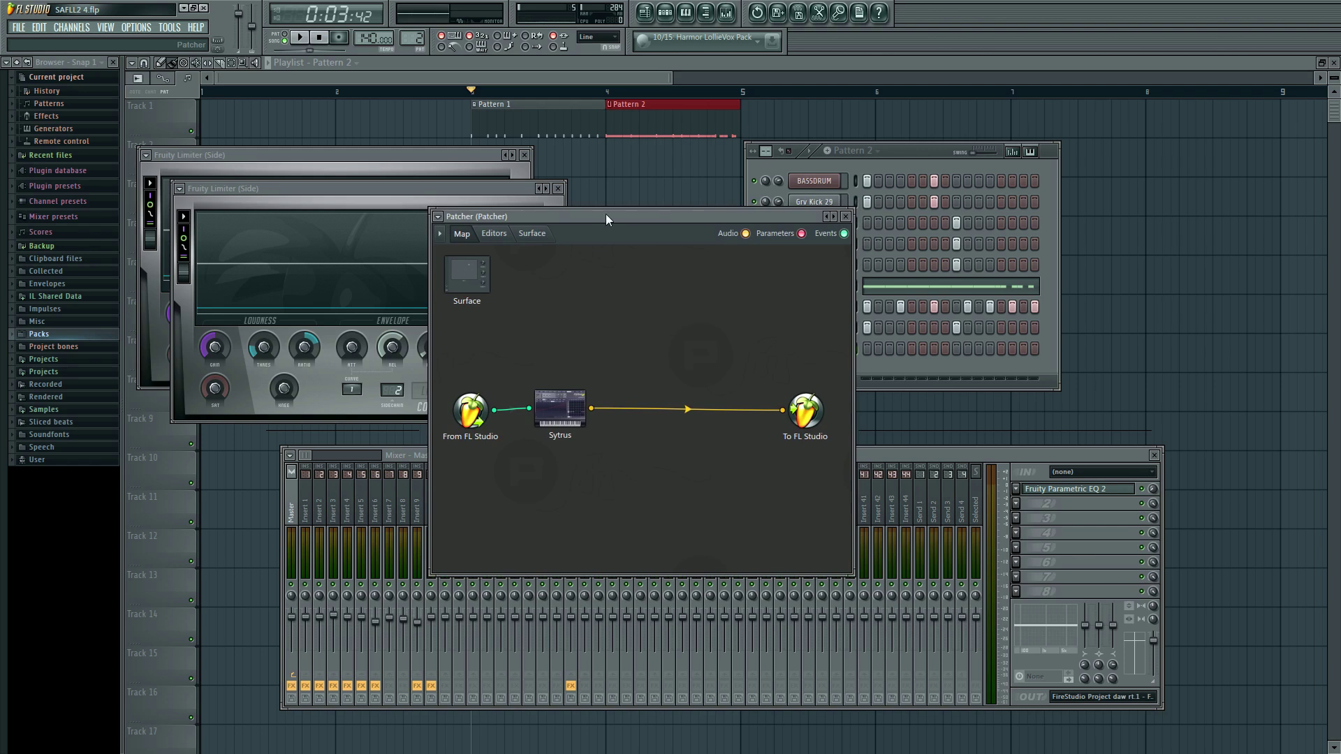
left_click_drag(853, 406, 1025, 416)
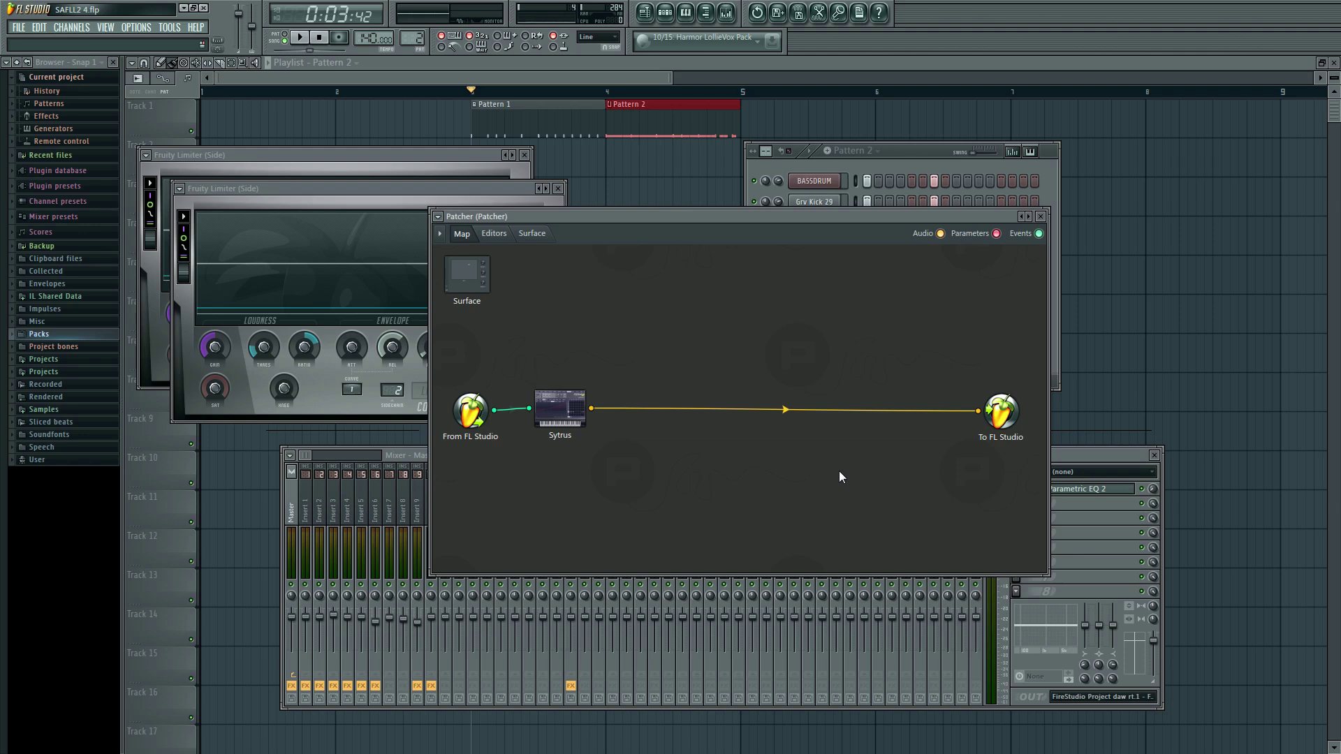
Step: Assign the Patcher channel to mixer track 21 in its channel settings and select that insert
left_click(911, 160)
left_click(819, 345)
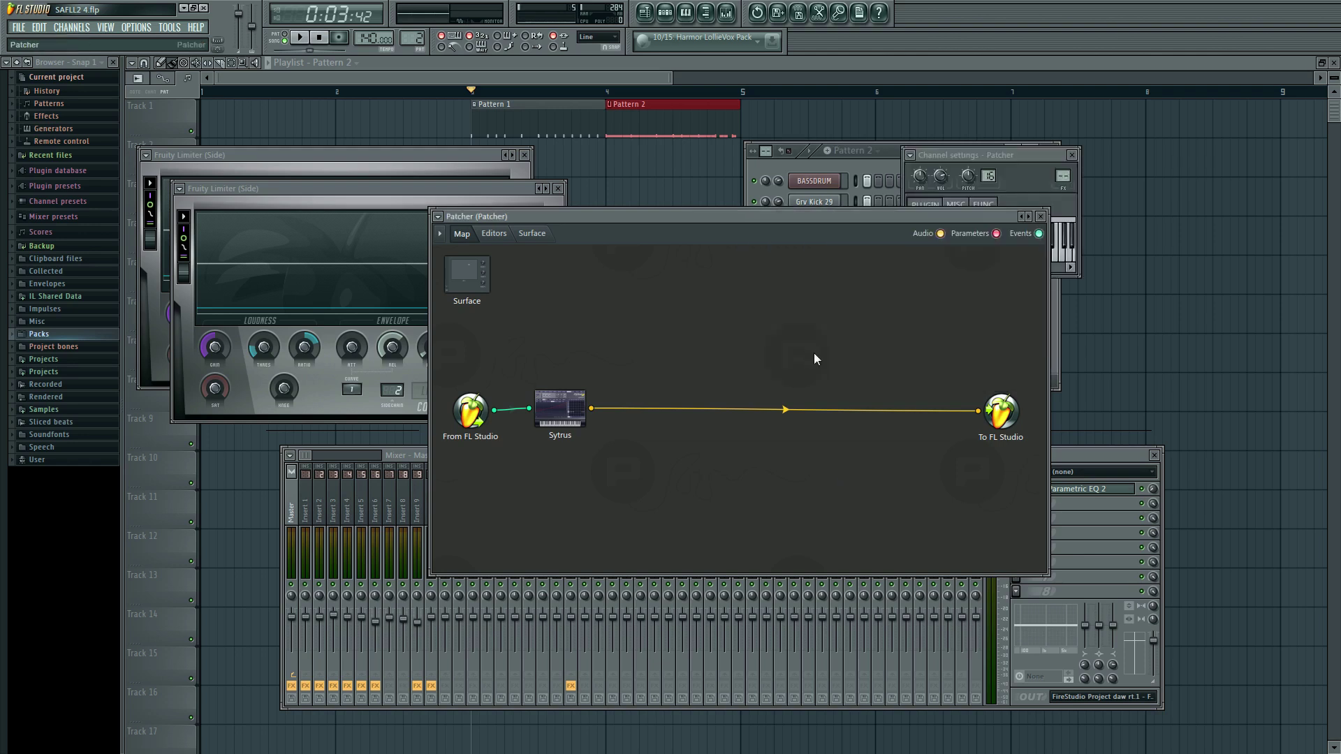
left_click_drag(1063, 174, 1062, 115)
right_click(573, 673)
left_click(606, 678)
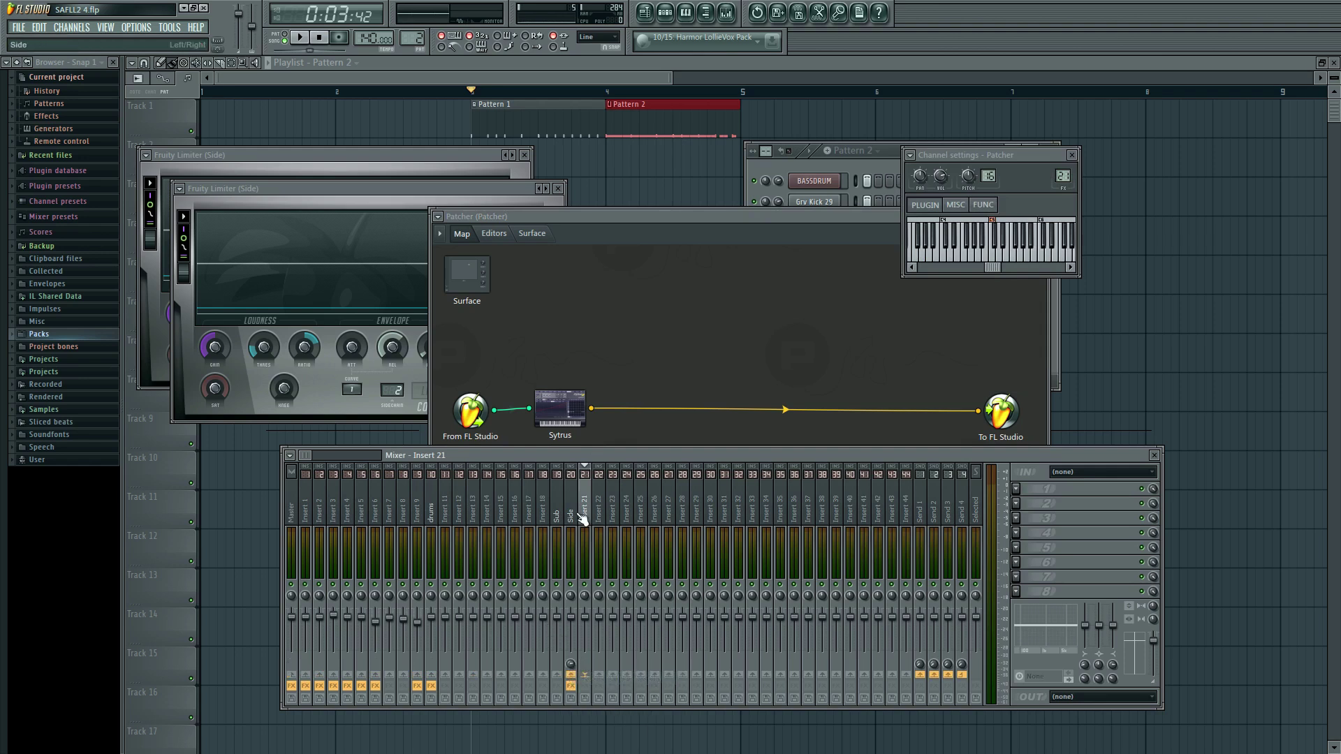
Step: Insert a Fruity Parametric EQ 2 between Sytrus and the output in Patcher
left_click(647, 217)
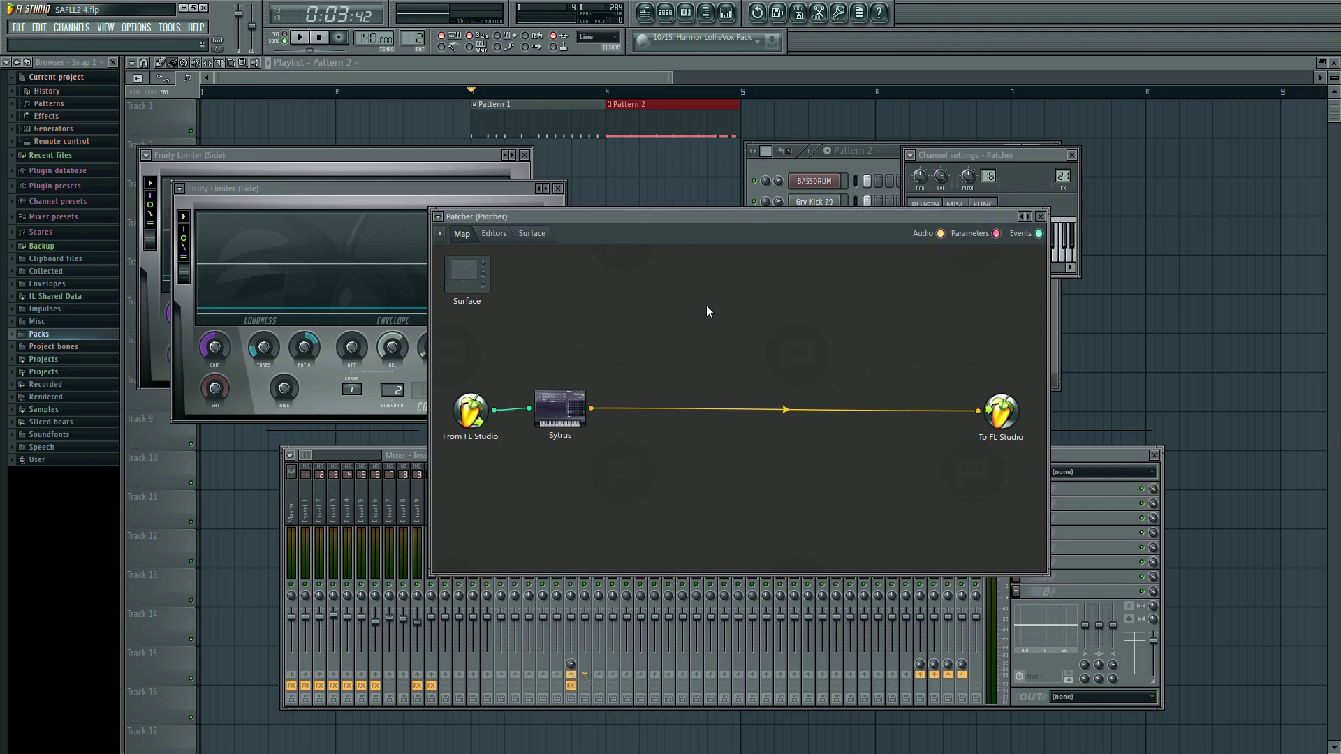
right_click(610, 415)
mouse_move(628, 419)
left_click(744, 429)
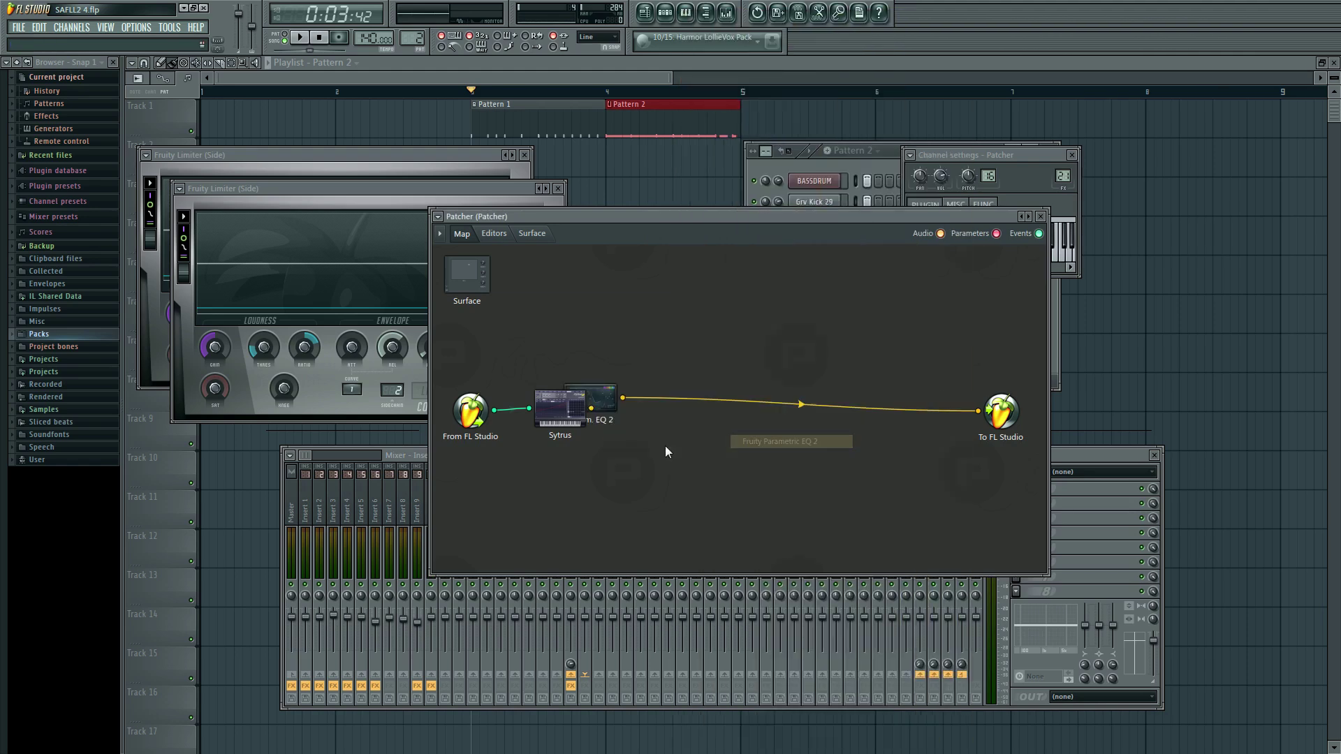
Step: Add a Flangus module fed by Param. EQ 2, parallel to the direct path, and connect its output to To FL Studio
right_click(727, 353)
mouse_move(752, 375)
left_click(936, 359)
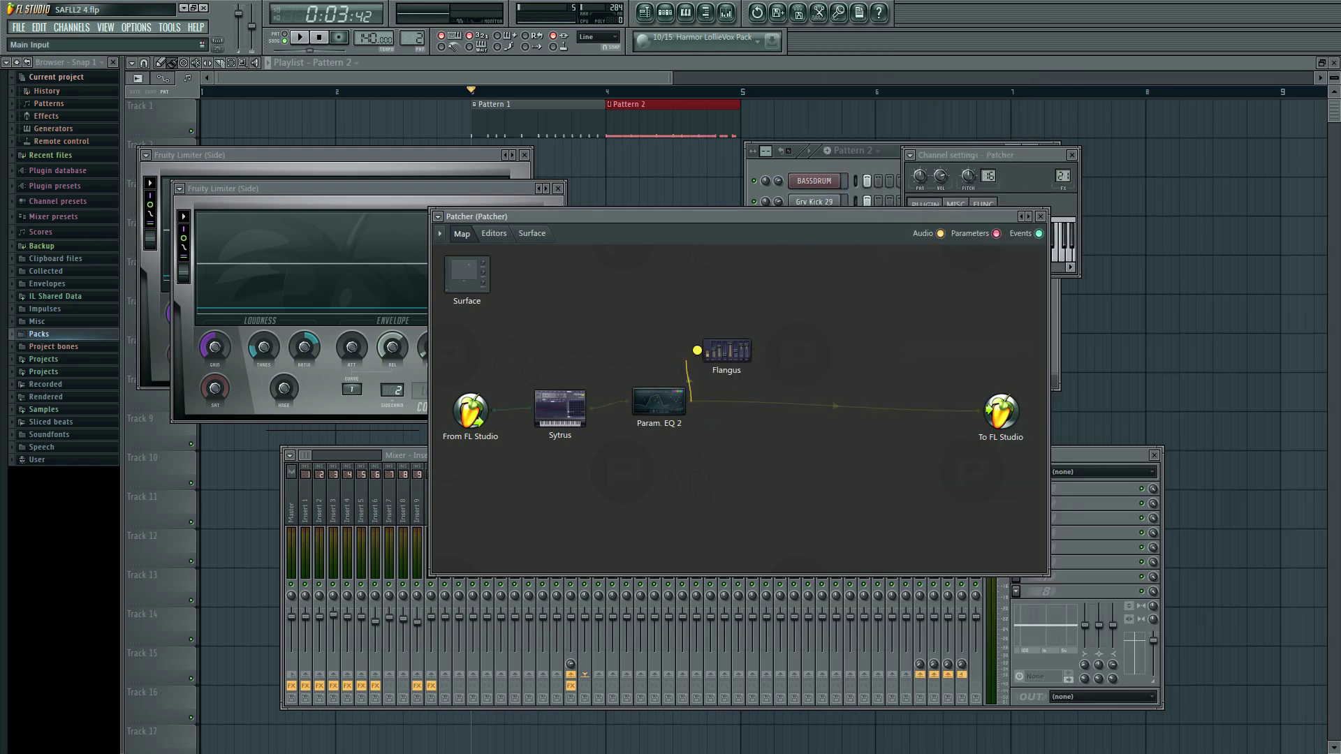
left_click_drag(756, 350, 978, 411)
left_click_drag(681, 408, 669, 407)
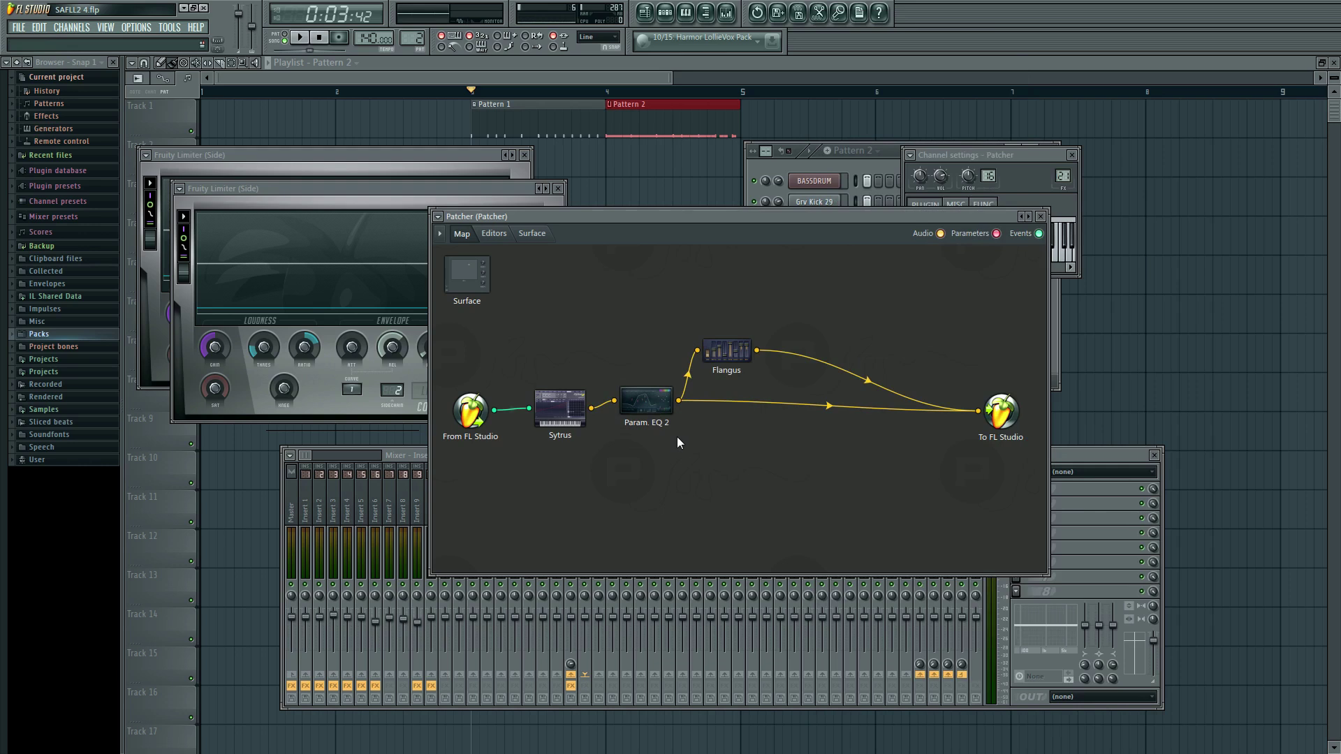
Step: Rearrange the Sytrus, Param. EQ 2 and Flangus modules on the map and shift the Patcher window slightly
left_click_drag(560, 412, 554, 405)
left_click_drag(641, 401, 640, 413)
left_click_drag(728, 351, 739, 344)
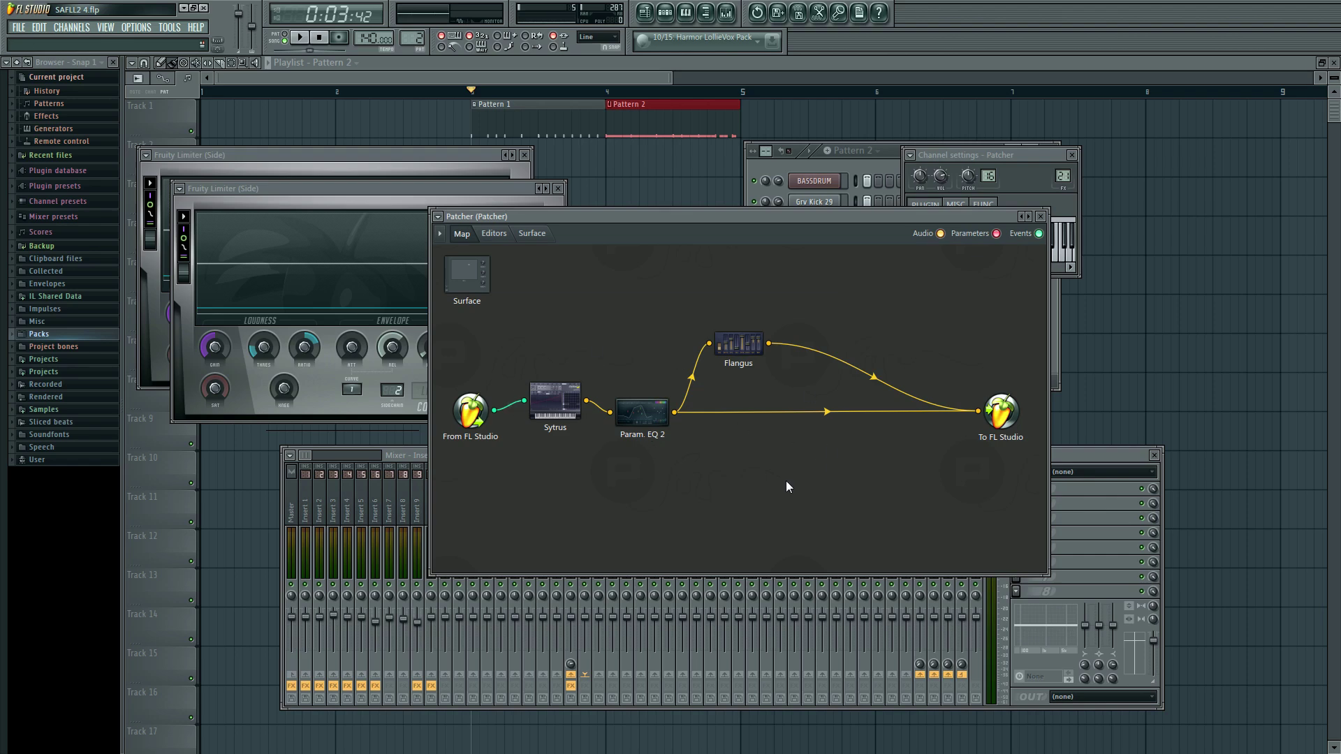
mouse_move(627, 215)
left_mouse_down()
mouse_move(904, 395)
mouse_move(575, 193)
mouse_move(530, 116)
mouse_move(606, 169)
mouse_move(622, 210)
left_mouse_up()
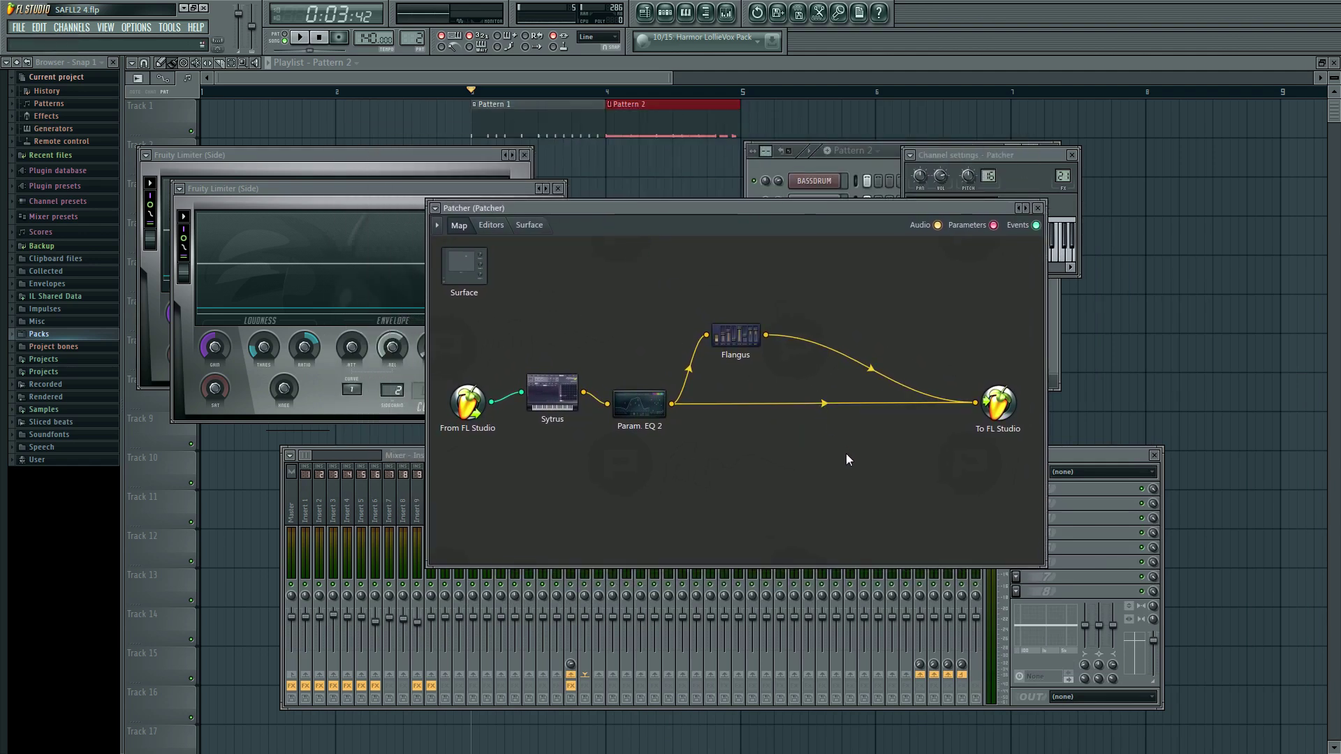
Step: Delete the Flangus module from Patcher's map and reposition the Param. EQ 2 module
left_click(302, 454)
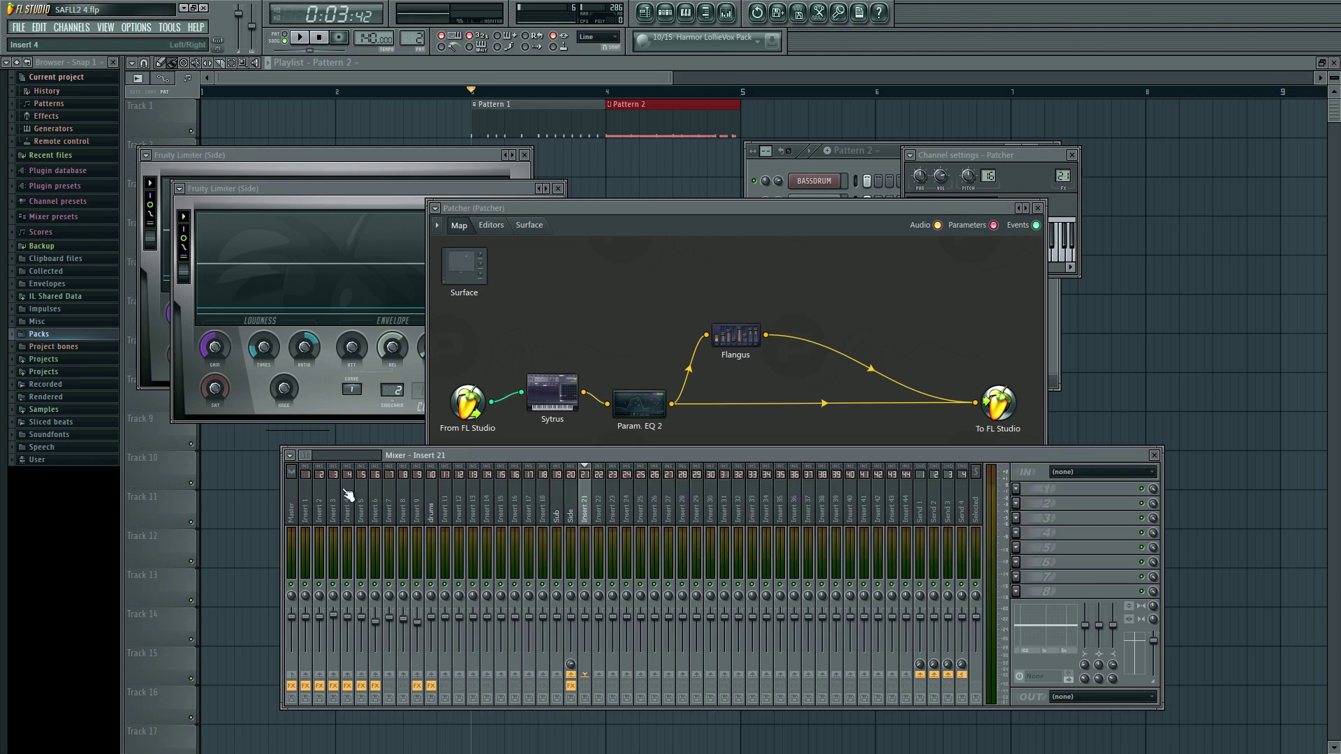
left_click(663, 208)
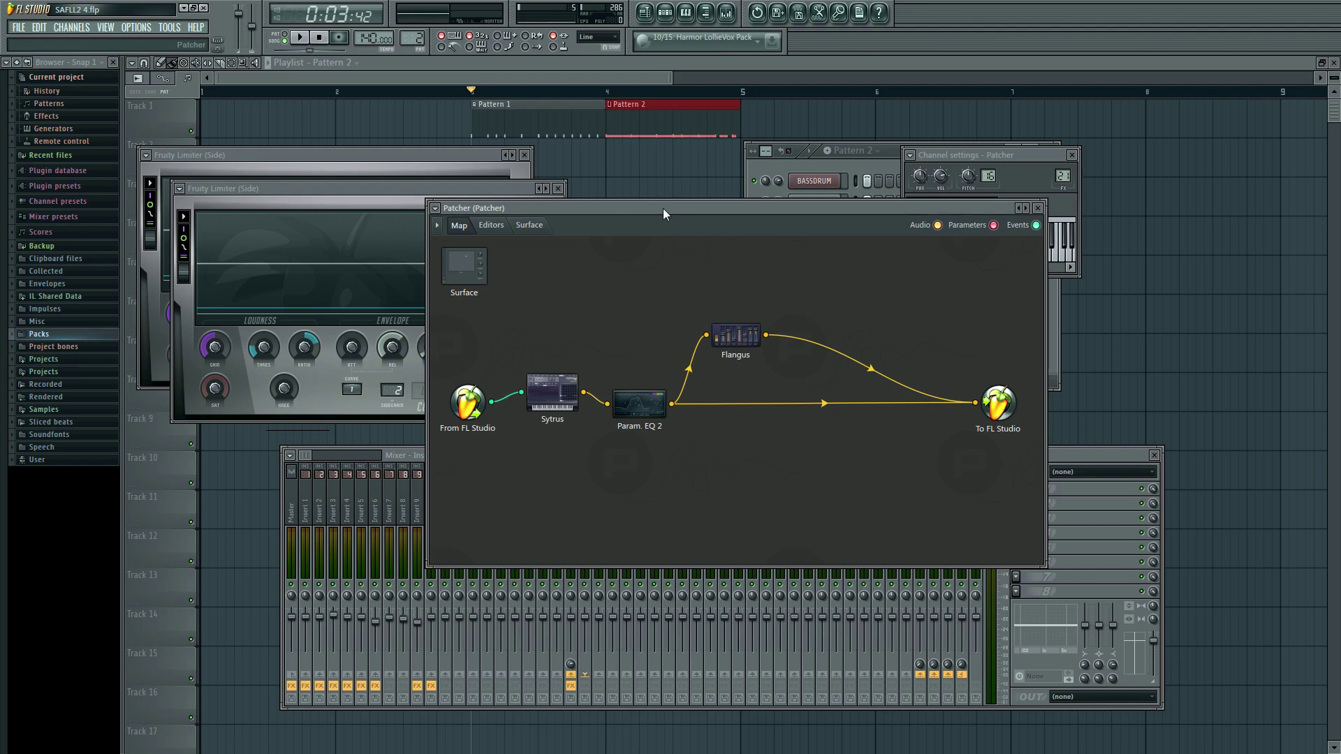
right_click(738, 333)
left_click(770, 387)
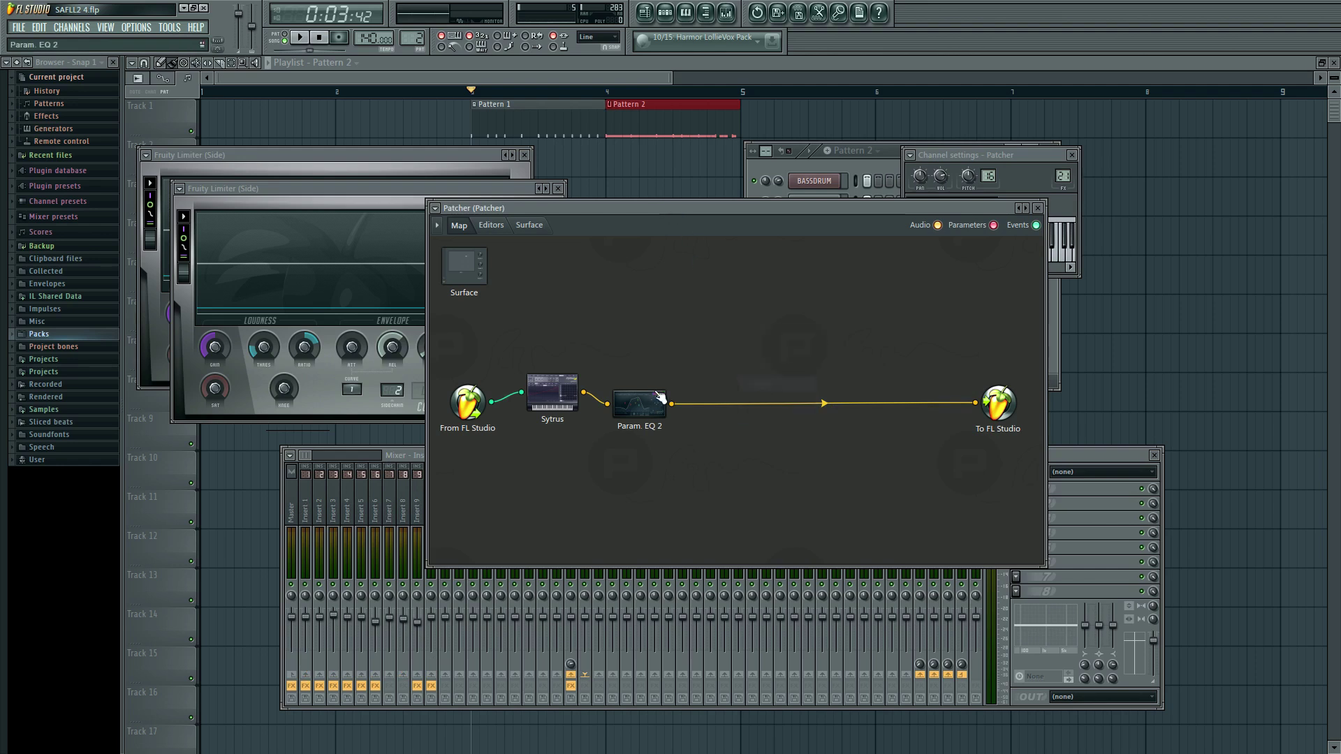
right_click(650, 395)
left_click(630, 387)
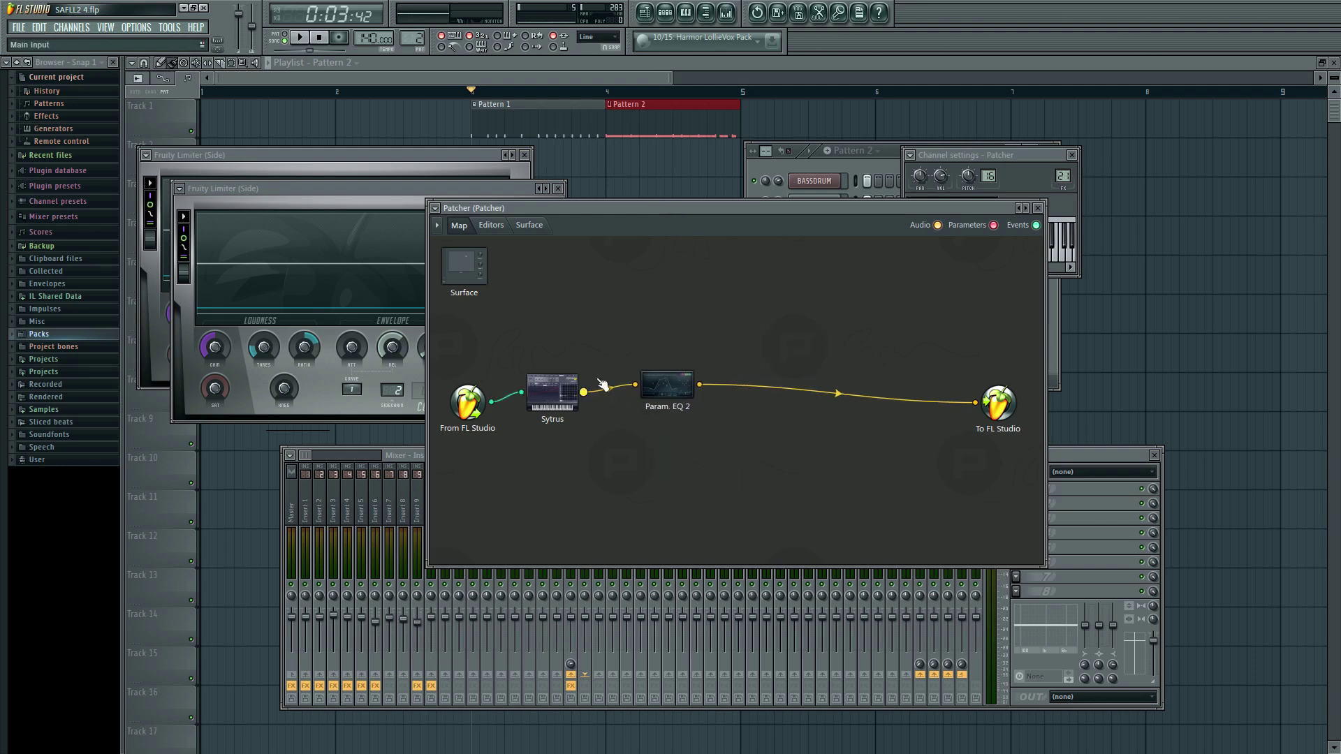
Step: Open the Sytrus editor and enlarge and reposition the Patcher window to fit both the Sytrus and Param. EQ 2 editors
double_click(552, 388)
left_click_drag(835, 208, 797, 137)
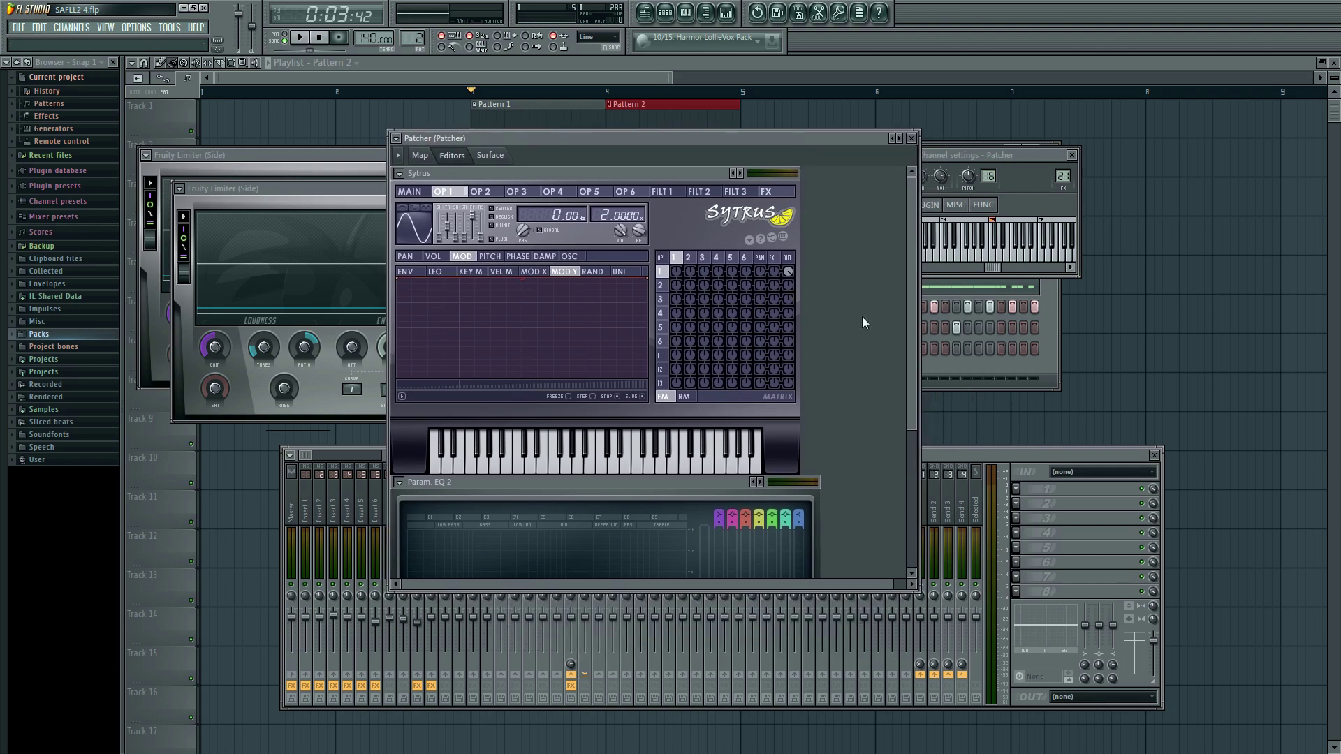
left_click_drag(913, 591, 964, 738)
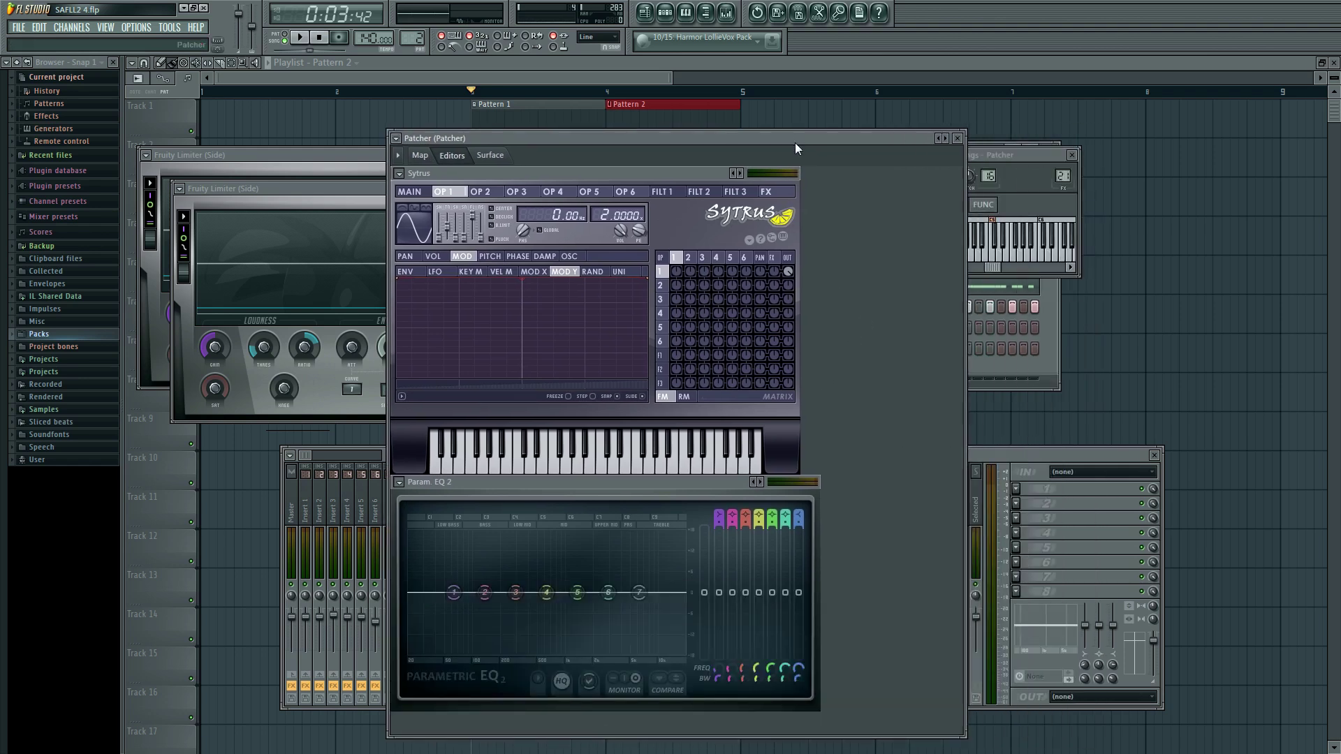
left_click_drag(794, 142, 846, 124)
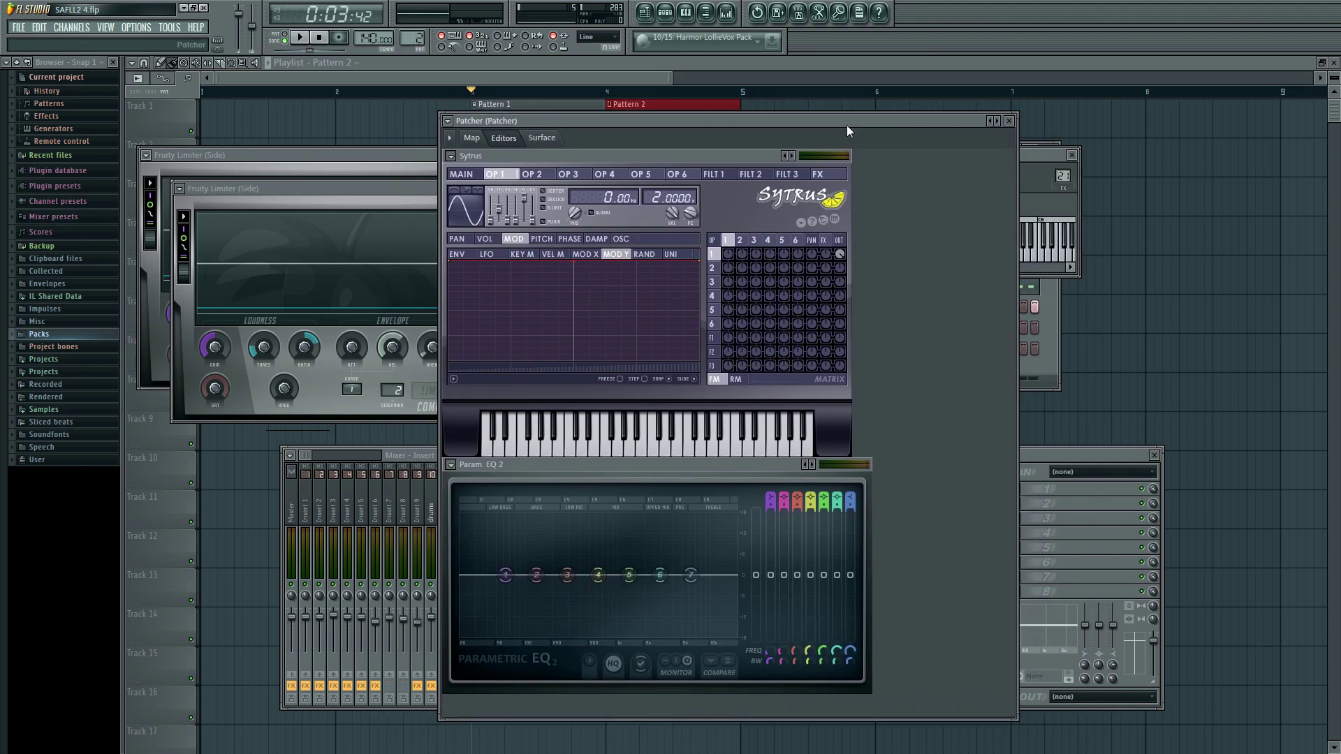
Step: Modulate operator 1 with operator 2 in the Sytrus FM matrix and set operator 2's frequency ratio to 2.0000
key("b")
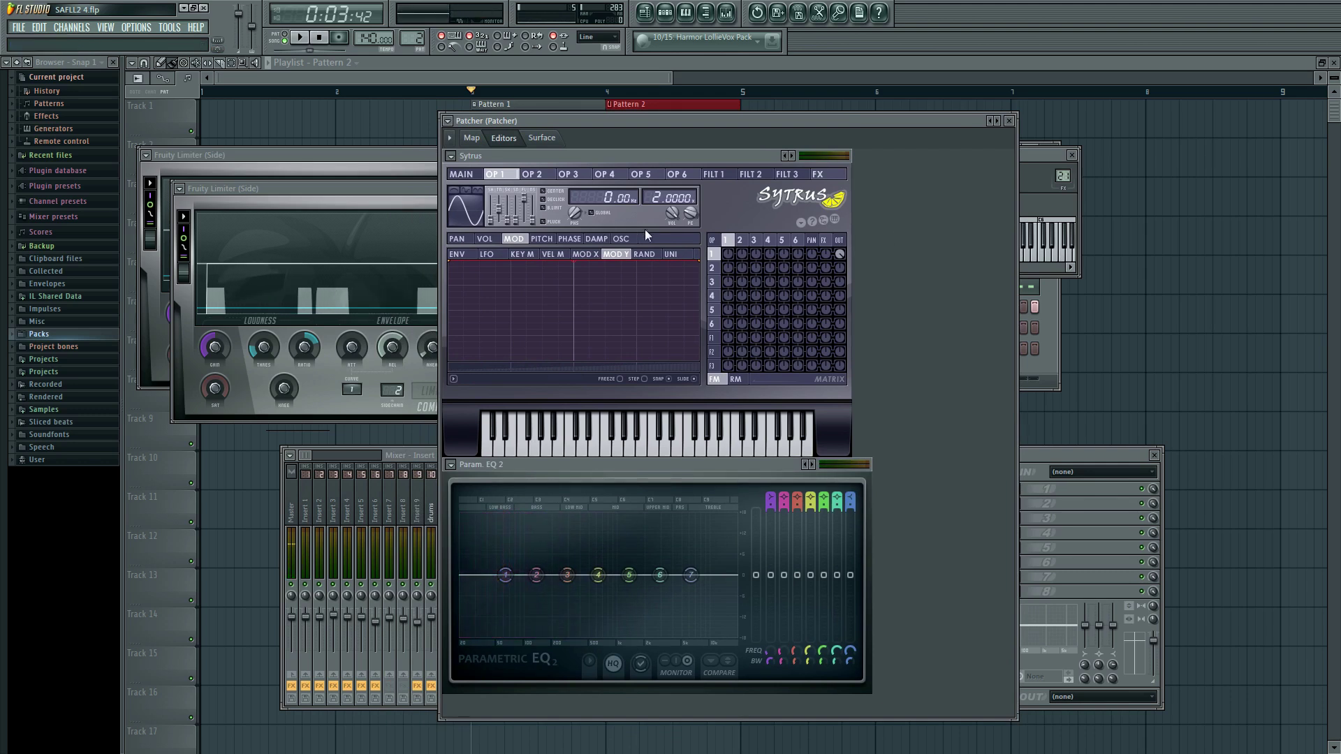
left_click(742, 241)
left_click_drag(742, 253, 742, 279)
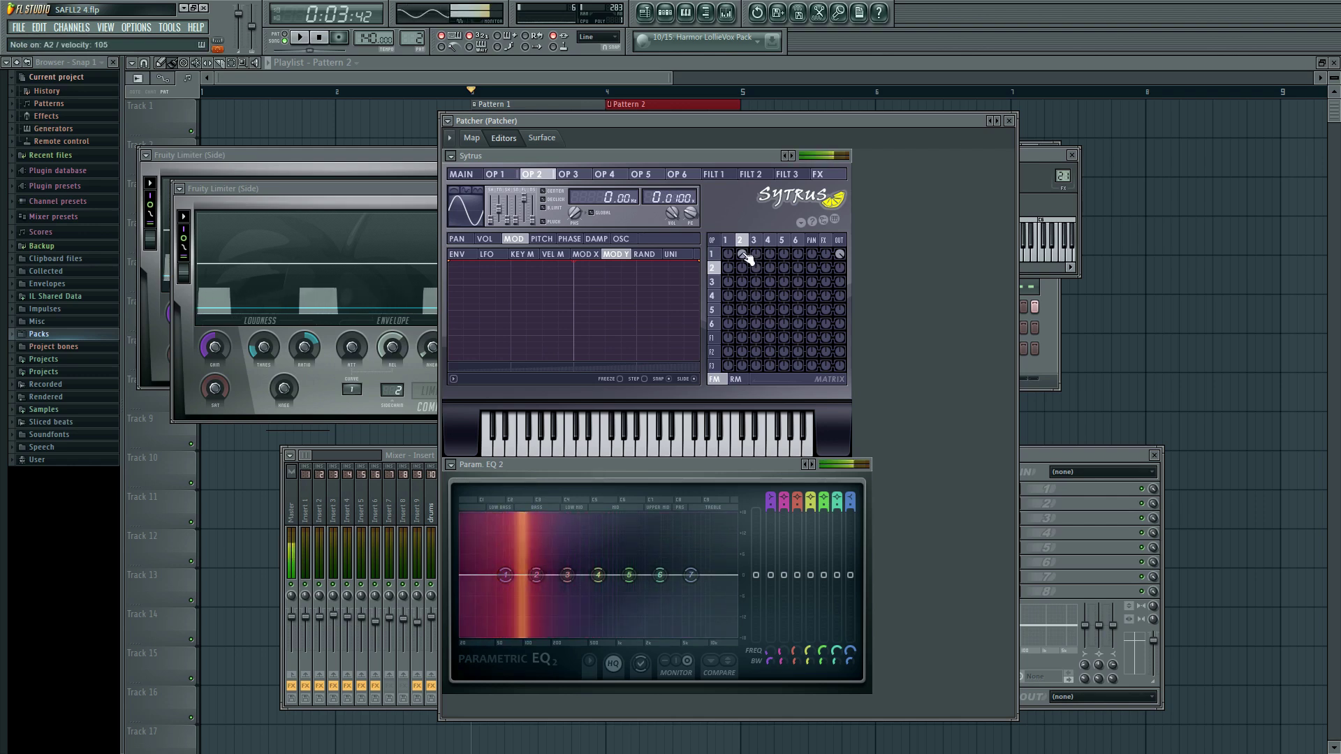
left_click_drag(672, 198, 672, 174)
left_click_drag(742, 239, 680, 224)
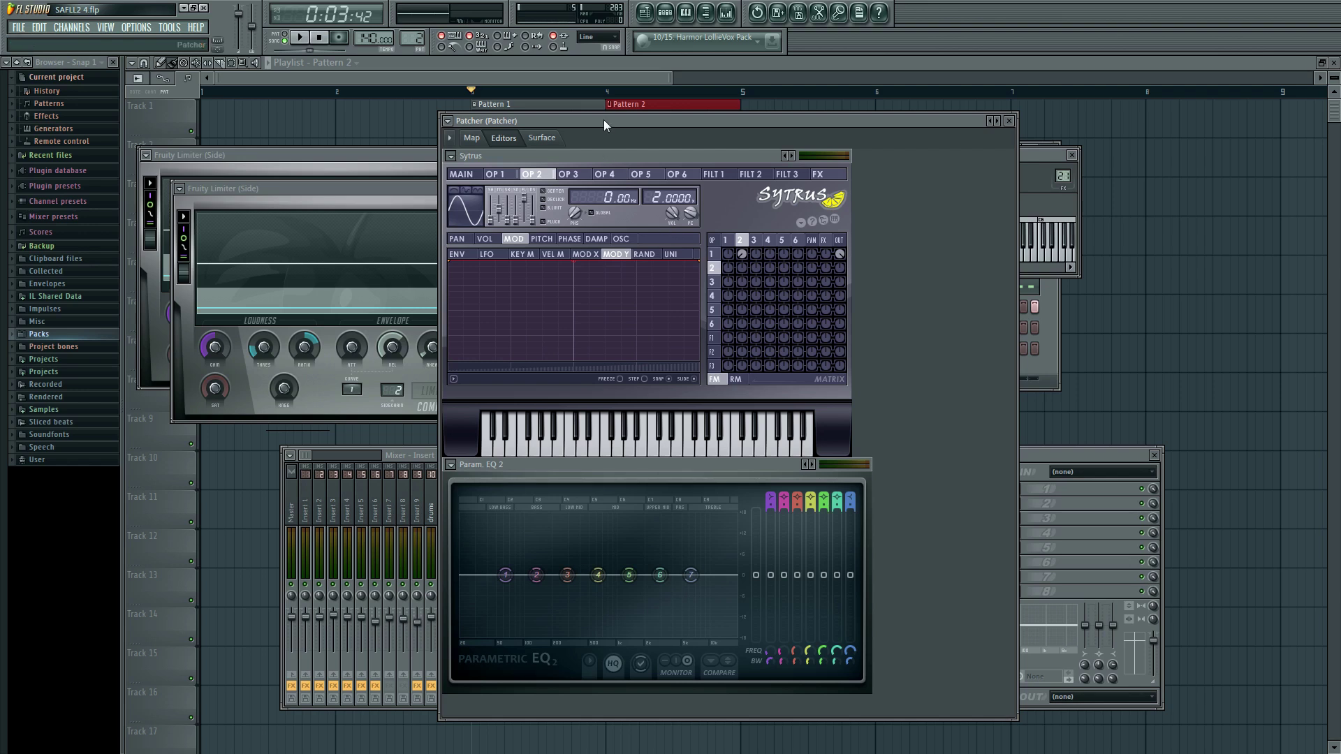
mouse_move(603, 119)
left_mouse_down()
mouse_move(630, 132)
mouse_move(626, 119)
left_mouse_up()
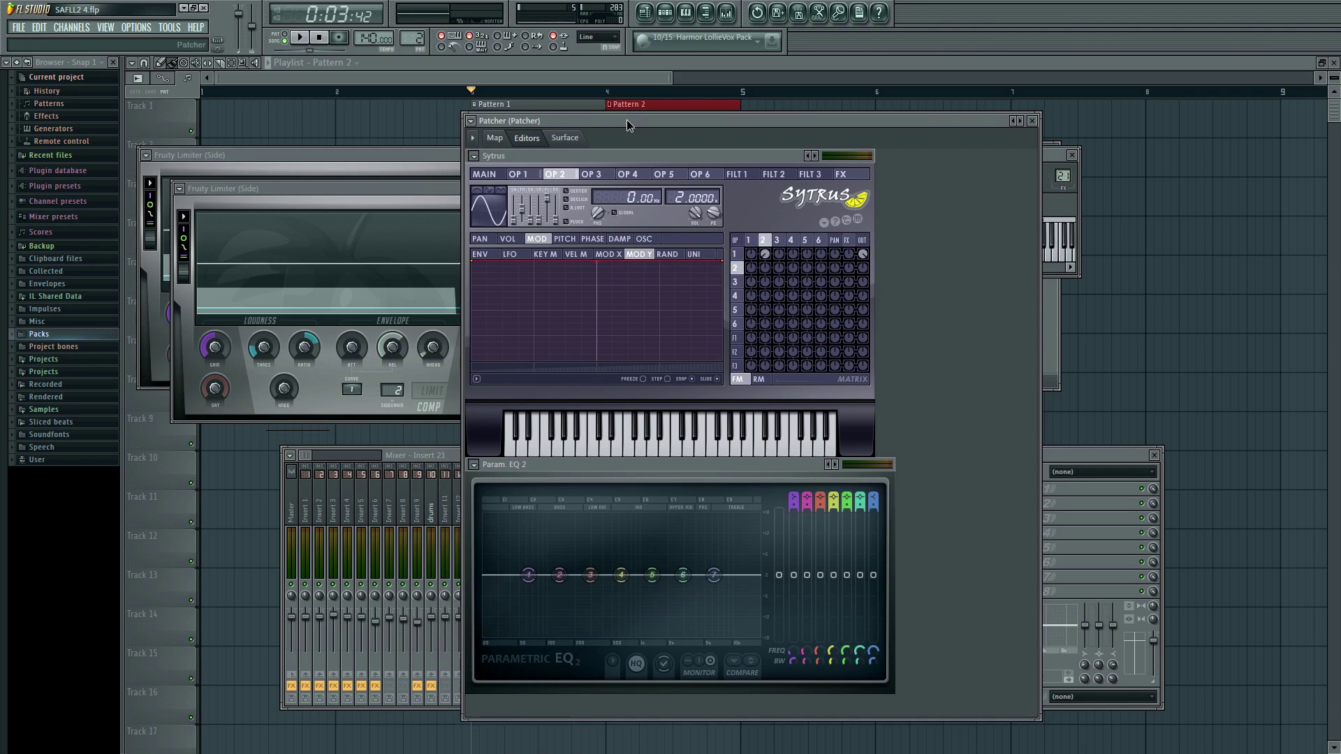
left_click_drag(626, 120, 610, 116)
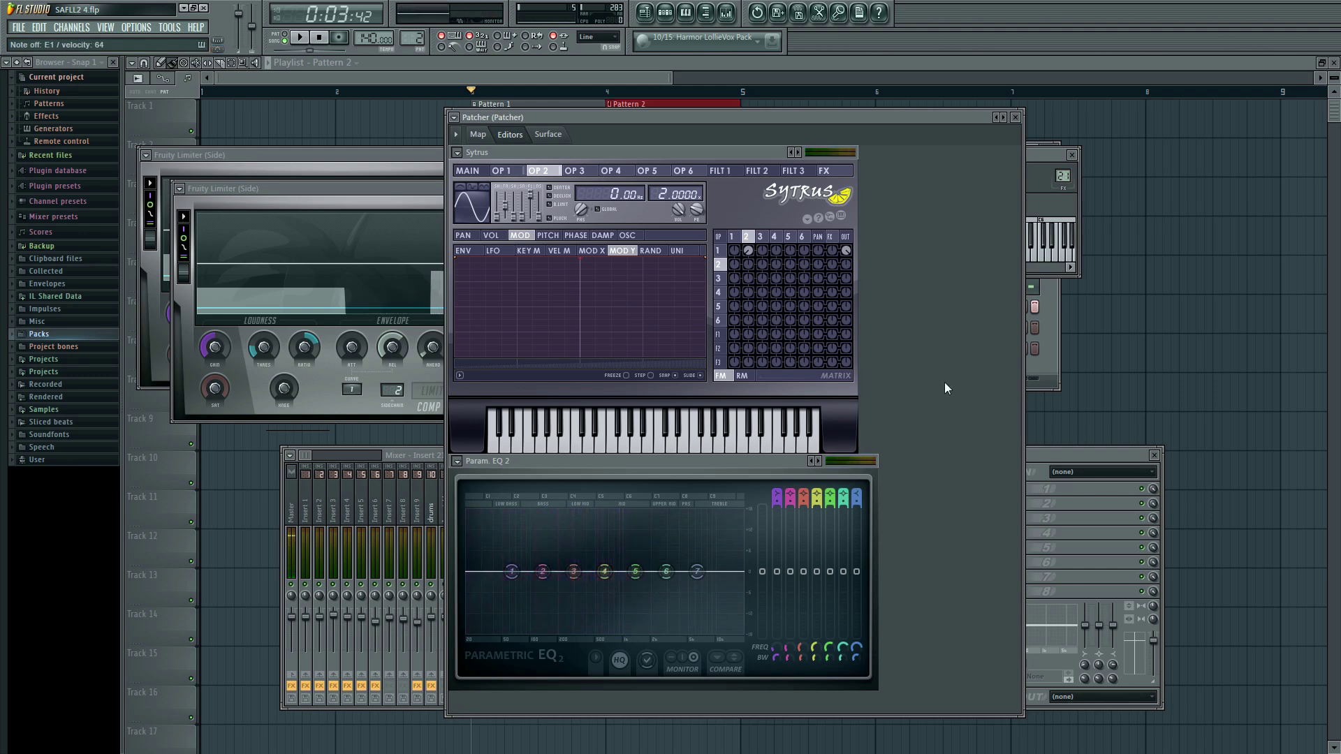
Step: Try operator 2 at a frequency ratio of 0.0350 while auditioning different waveform shapes
left_click_drag(667, 193, 666, 213)
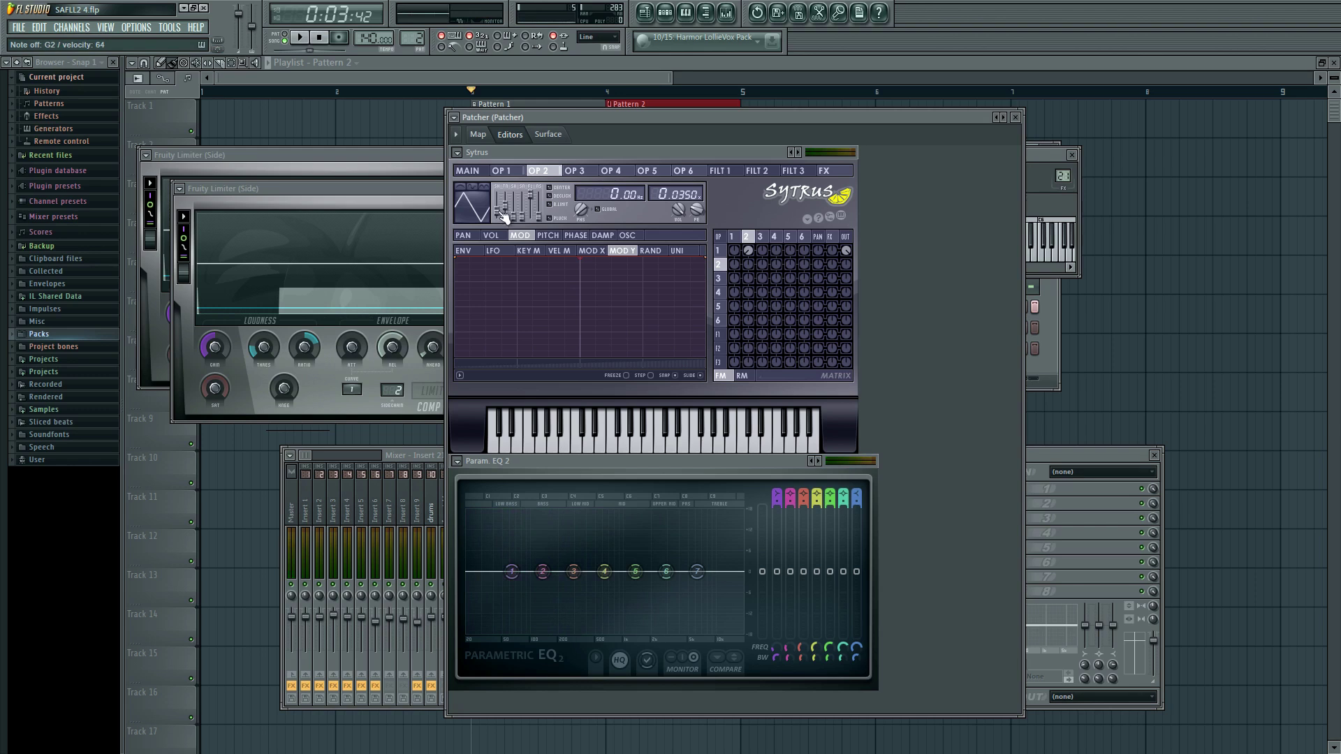
left_click_drag(503, 212, 501, 205)
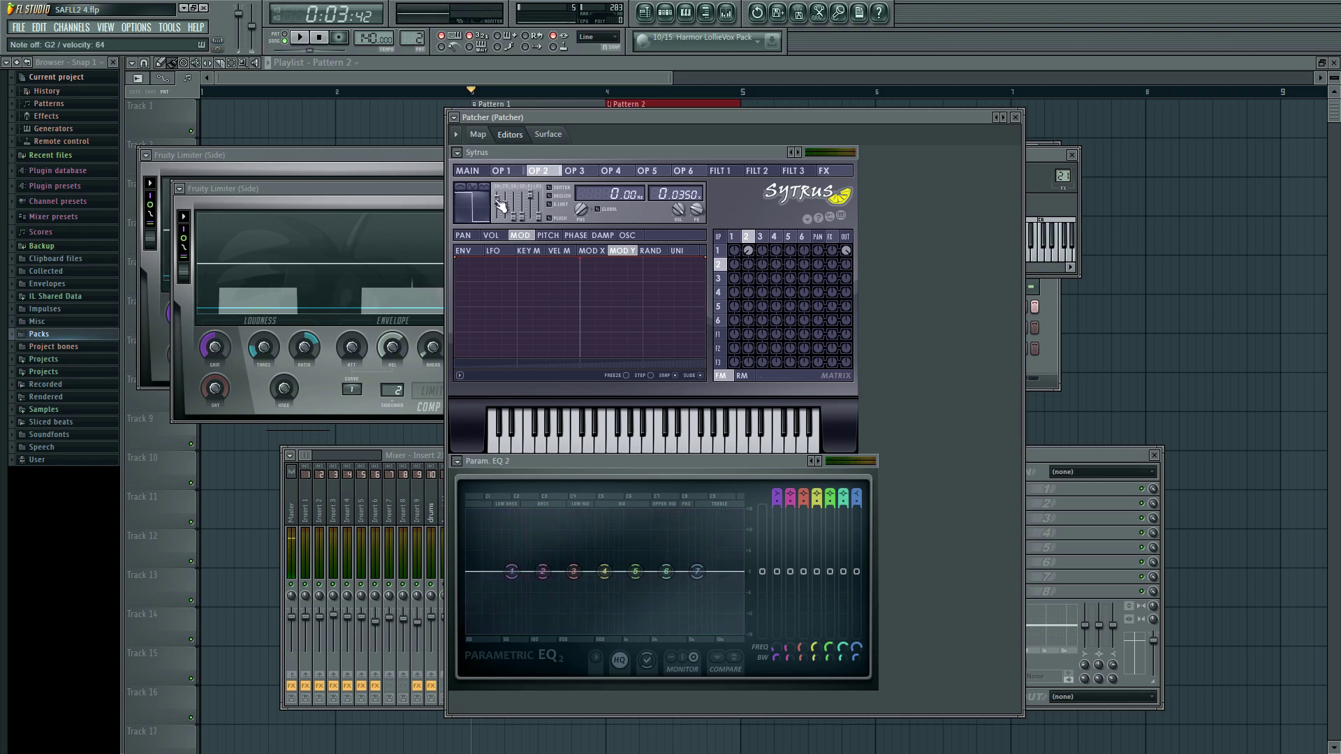
left_click_drag(501, 206, 500, 223)
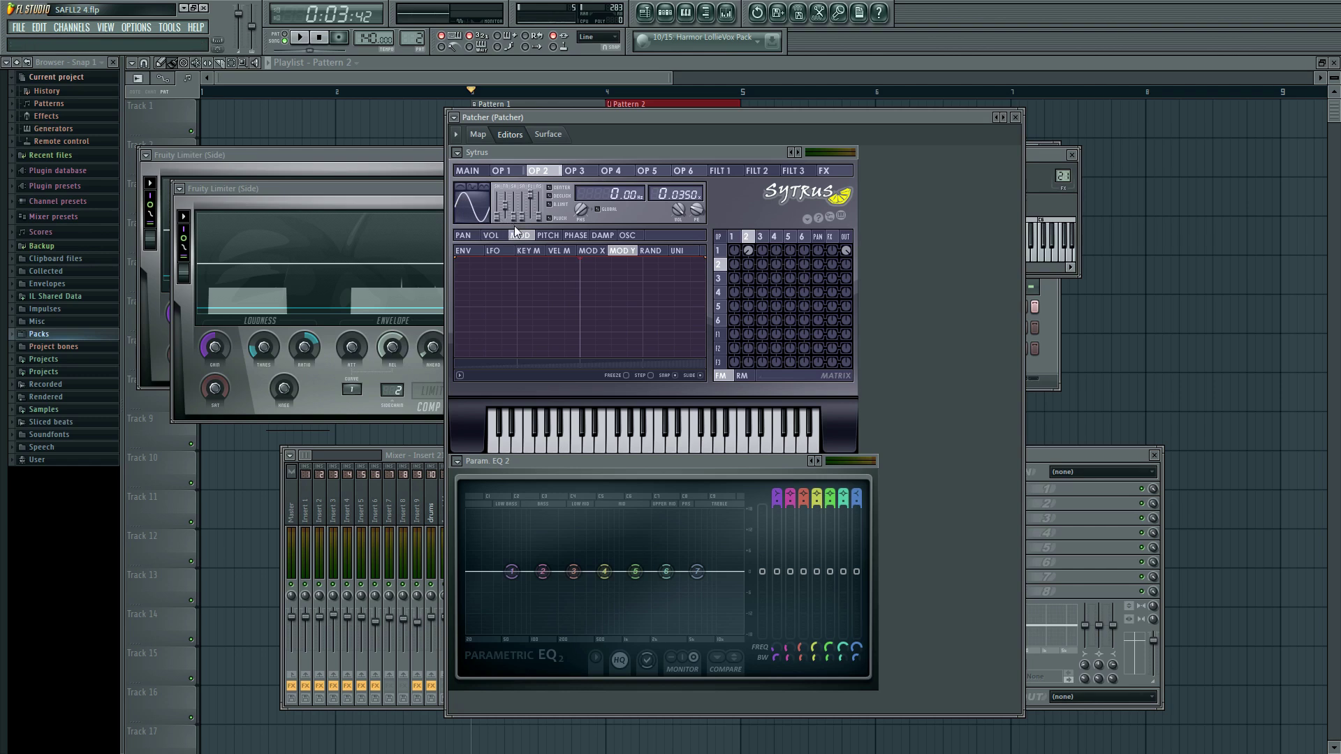
left_click_drag(503, 221, 504, 218)
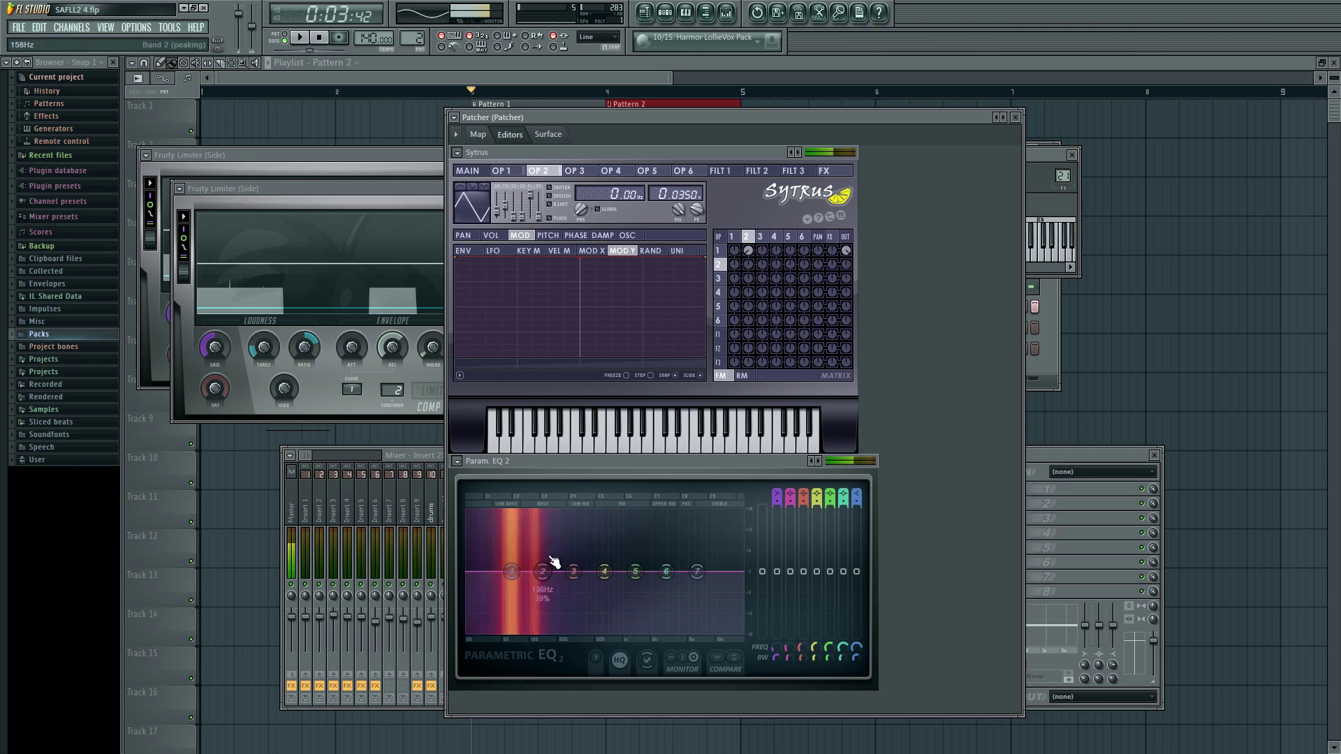
left_click_drag(502, 213, 503, 211)
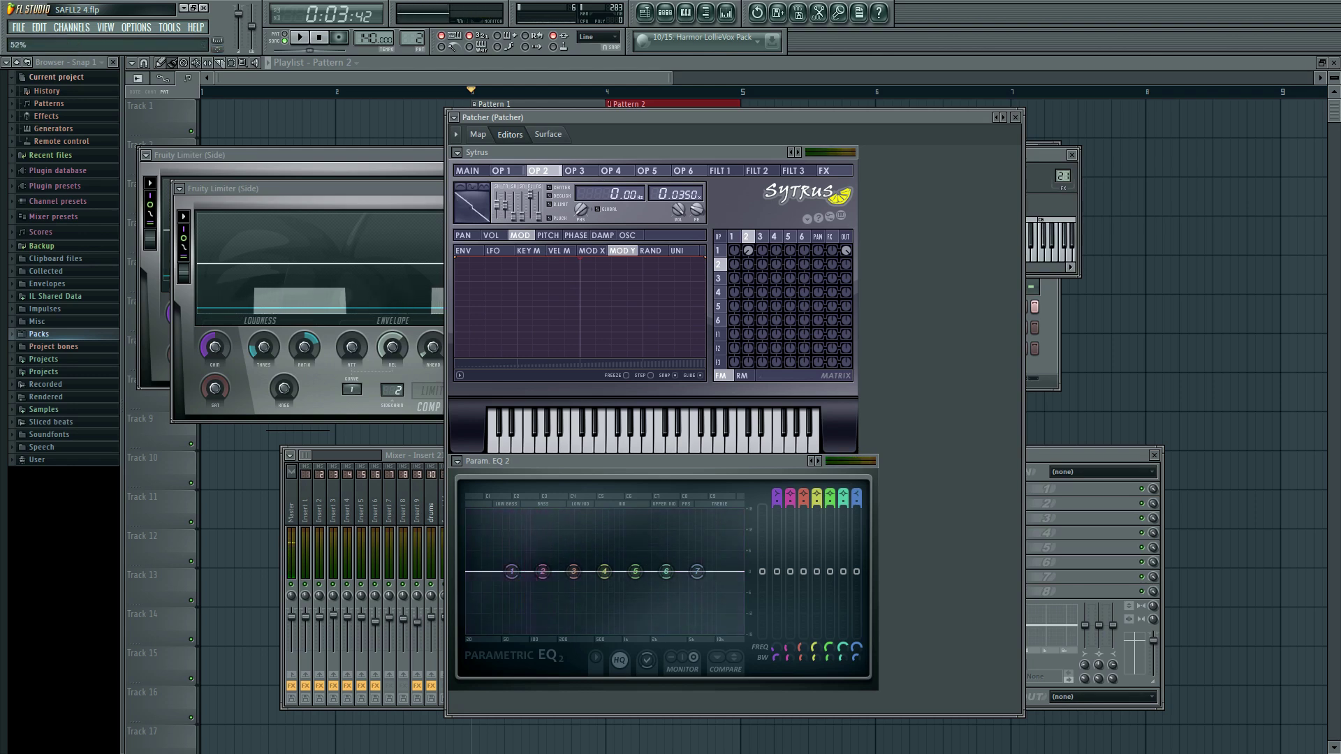
left_click_drag(503, 211, 502, 206)
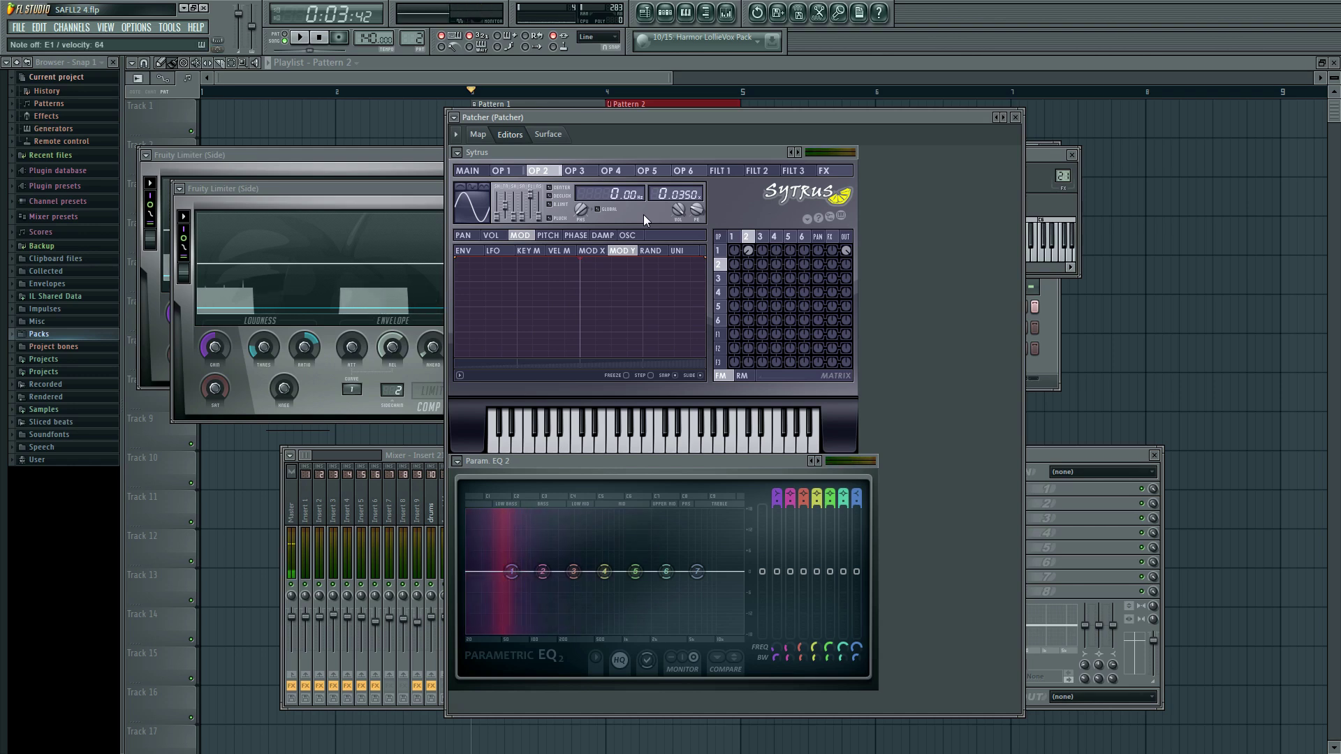
Step: Restore operator 2's frequency ratio to 2.0000 and try a different modulation amount on operator 1
left_click_drag(663, 197, 683, 201)
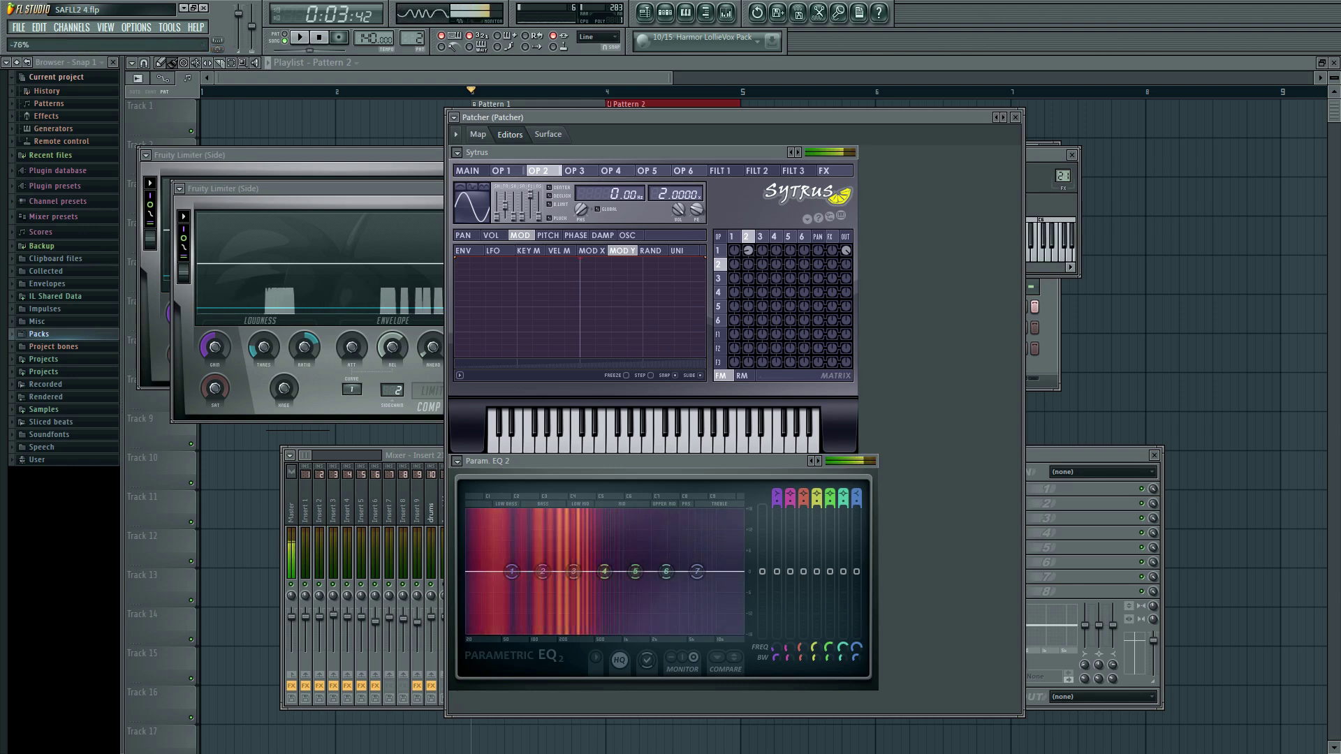
left_click(747, 238)
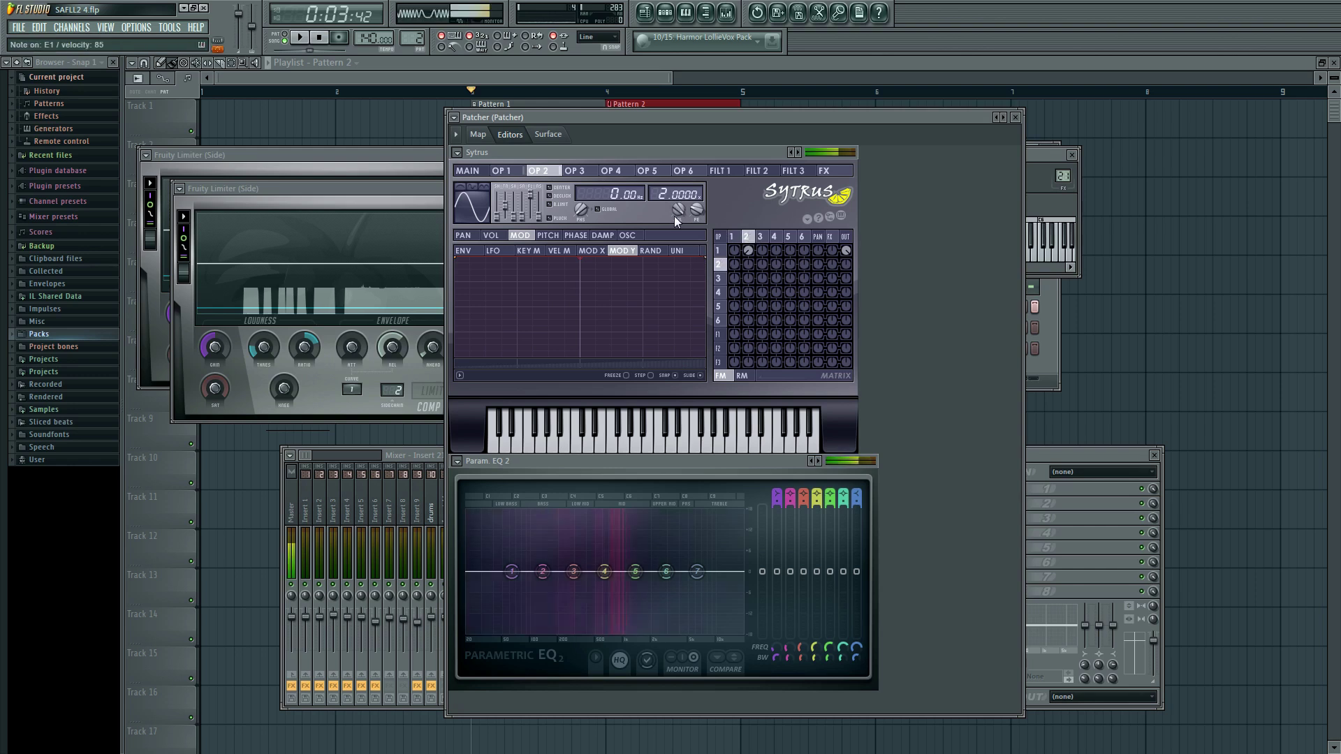
mouse_move(676, 216)
left_mouse_down()
mouse_move(676, 286)
mouse_move(677, 210)
left_mouse_up()
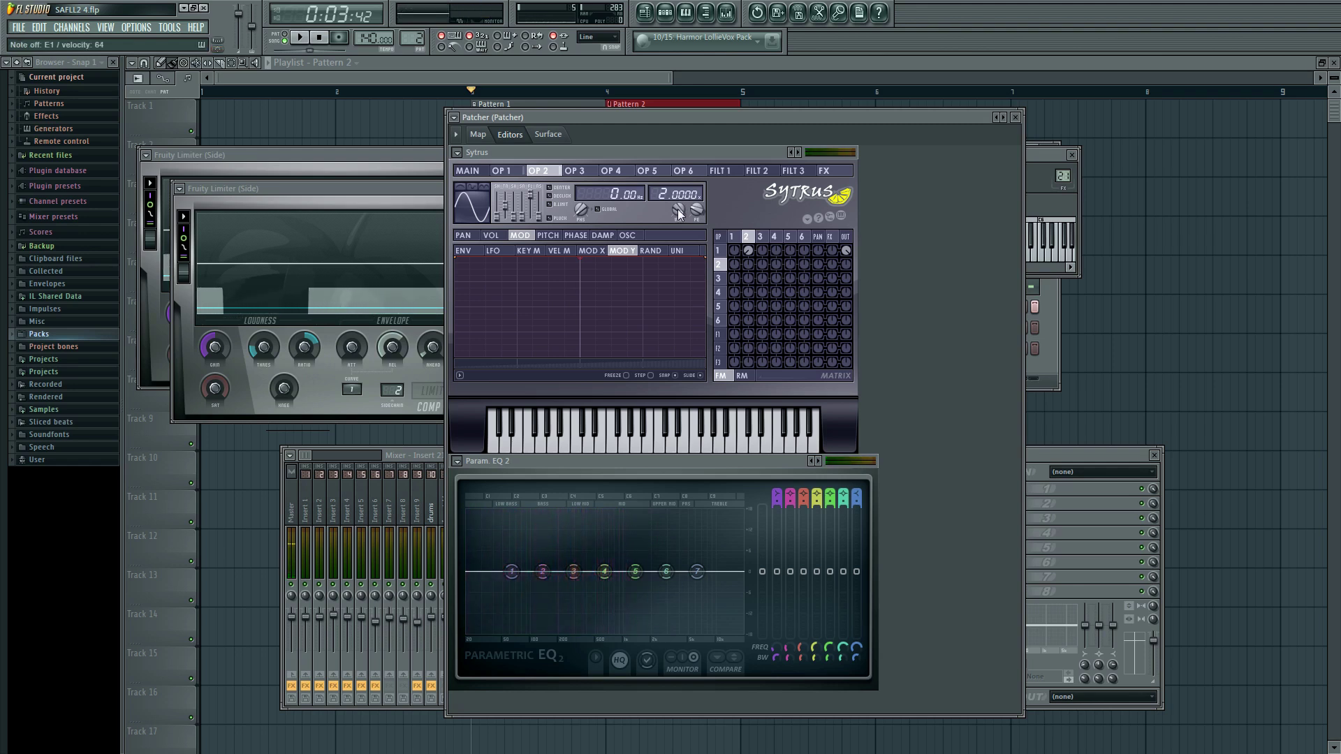
Step: Examine operator 1's articulation pages in Sytrus, going through the Mod X, Mod Y, LFO, velocity, random and unison sources
left_click(762, 238)
left_click(731, 236)
left_click(593, 251)
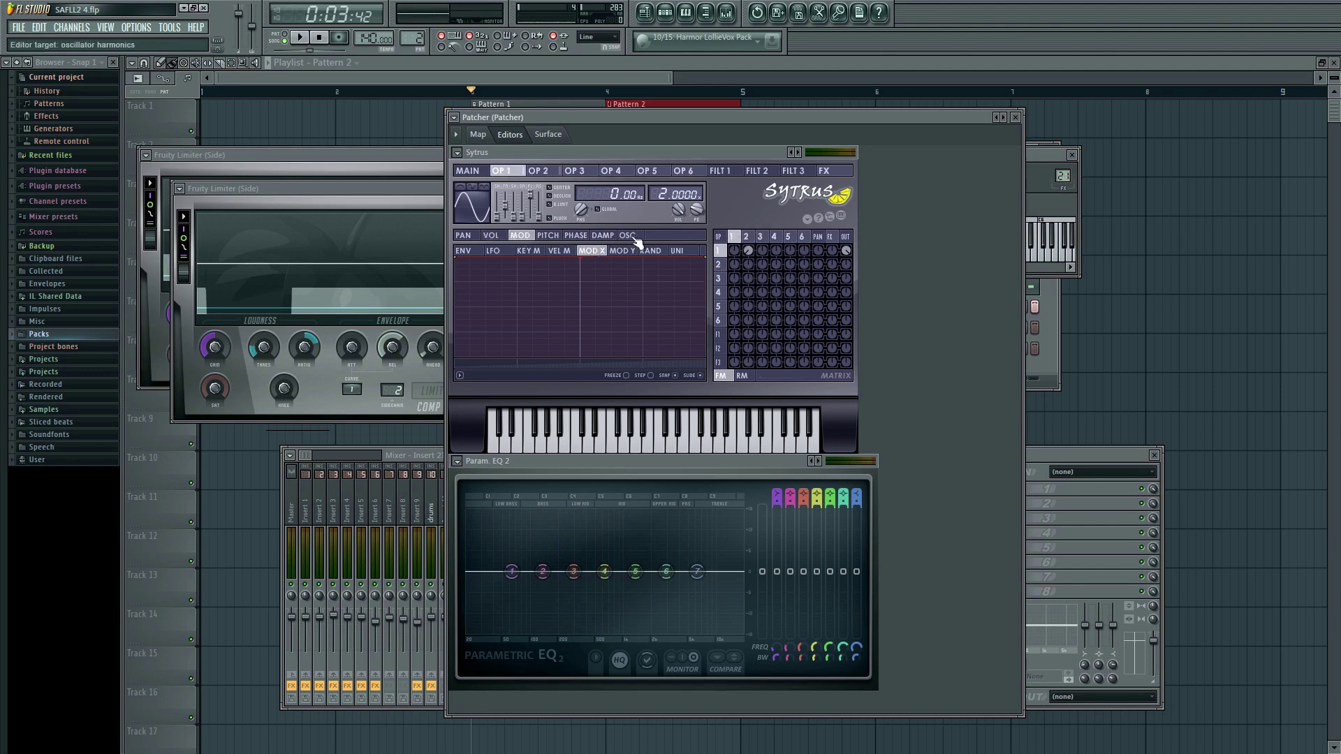
left_click(463, 235)
left_click(495, 251)
left_click(559, 251)
left_click(651, 251)
left_click(681, 251)
left_click(622, 250)
left_click(494, 251)
left_click(491, 236)
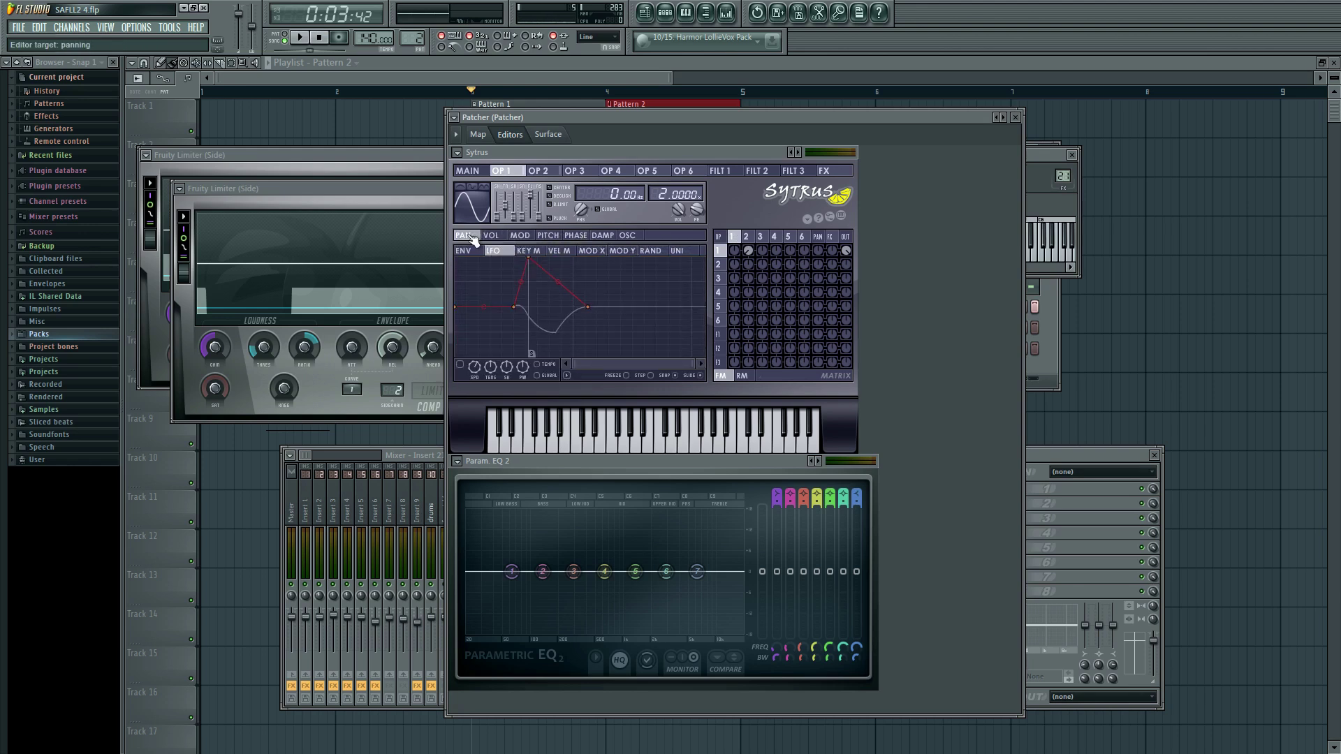
left_click(1044, 188)
left_click(956, 205)
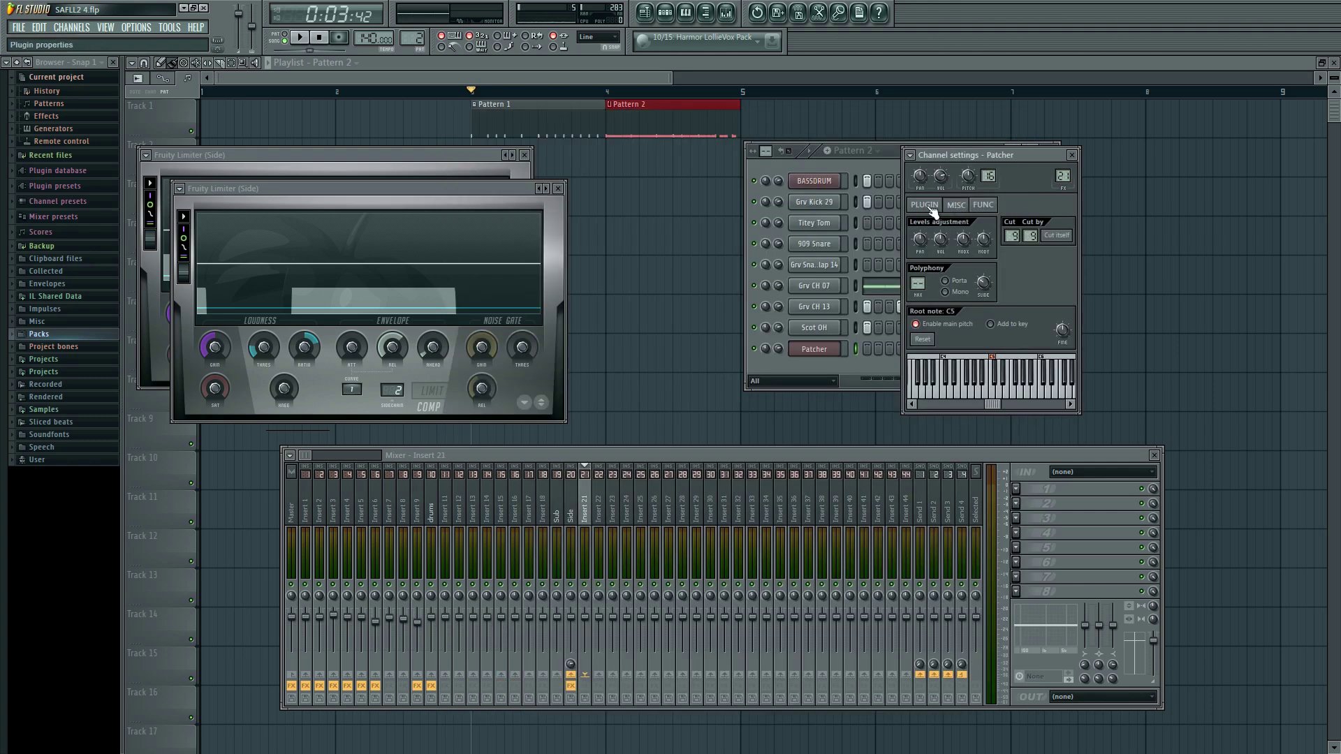
left_click(926, 207)
left_click(1036, 300)
left_click(822, 246)
left_click(814, 244)
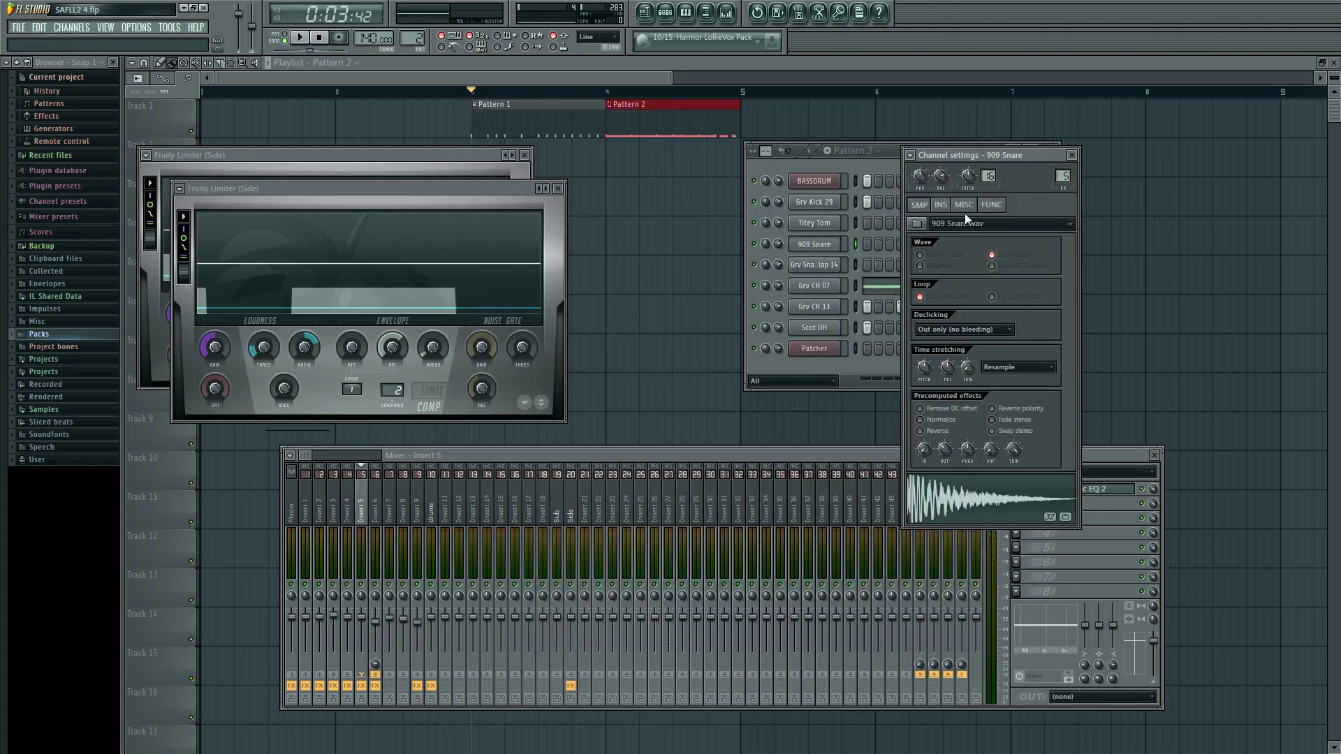
left_click(941, 205)
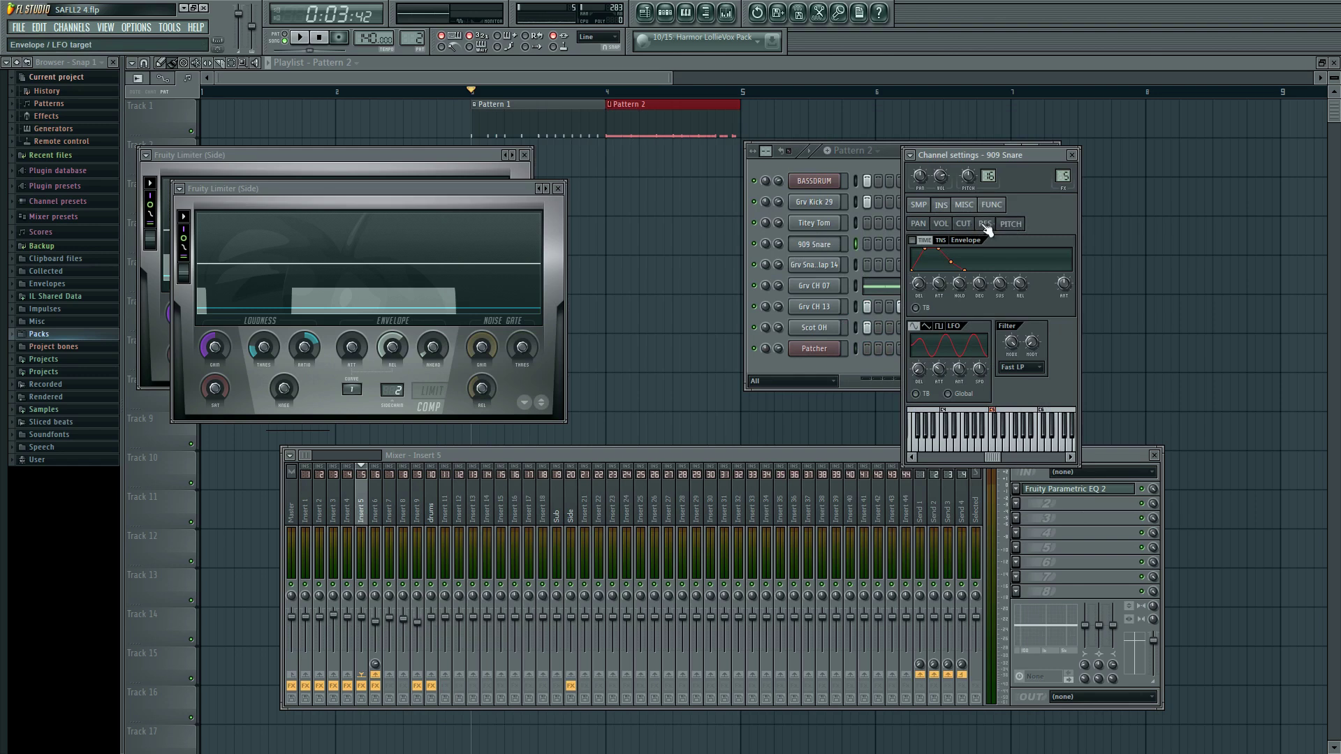
left_click(940, 224)
left_click(1072, 155)
left_click(814, 349)
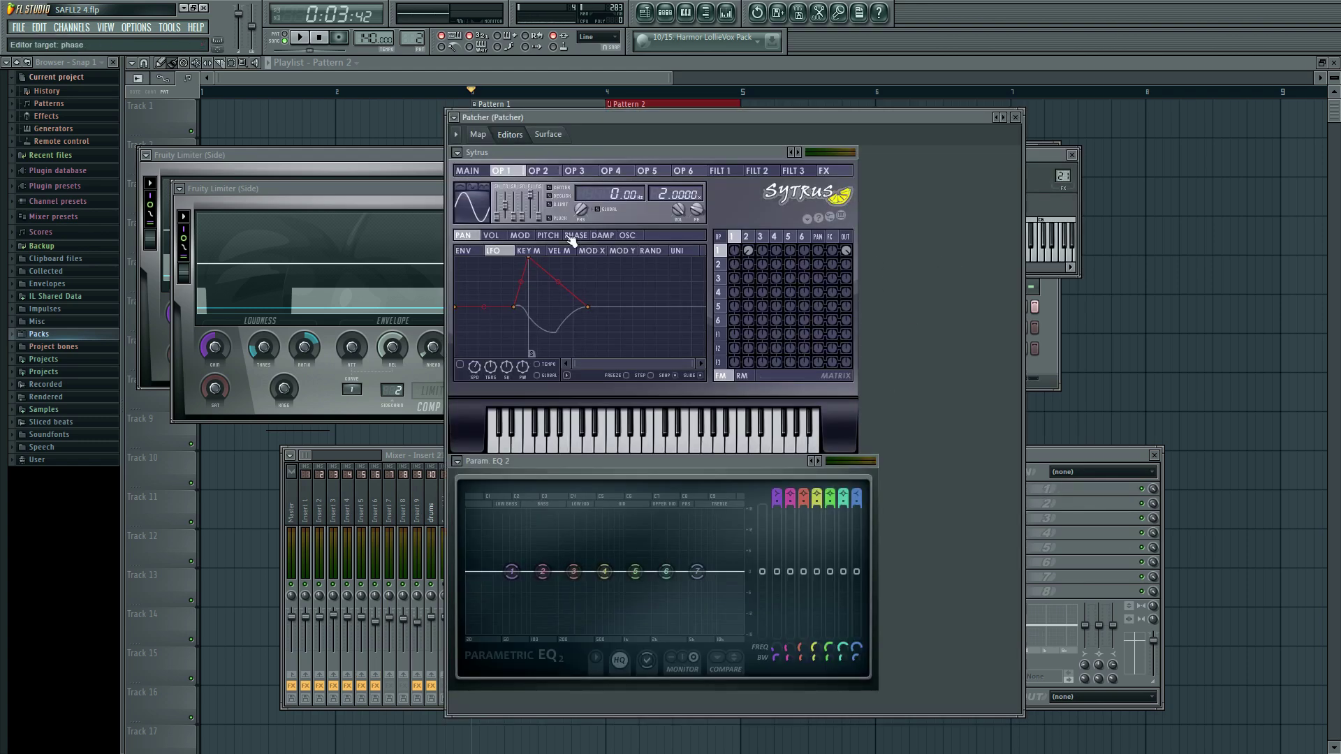
Step: Shape operator 1's Mod X curve for the modulation target into a straight rising ramp by lowering its first point to the minimum
left_click(518, 236)
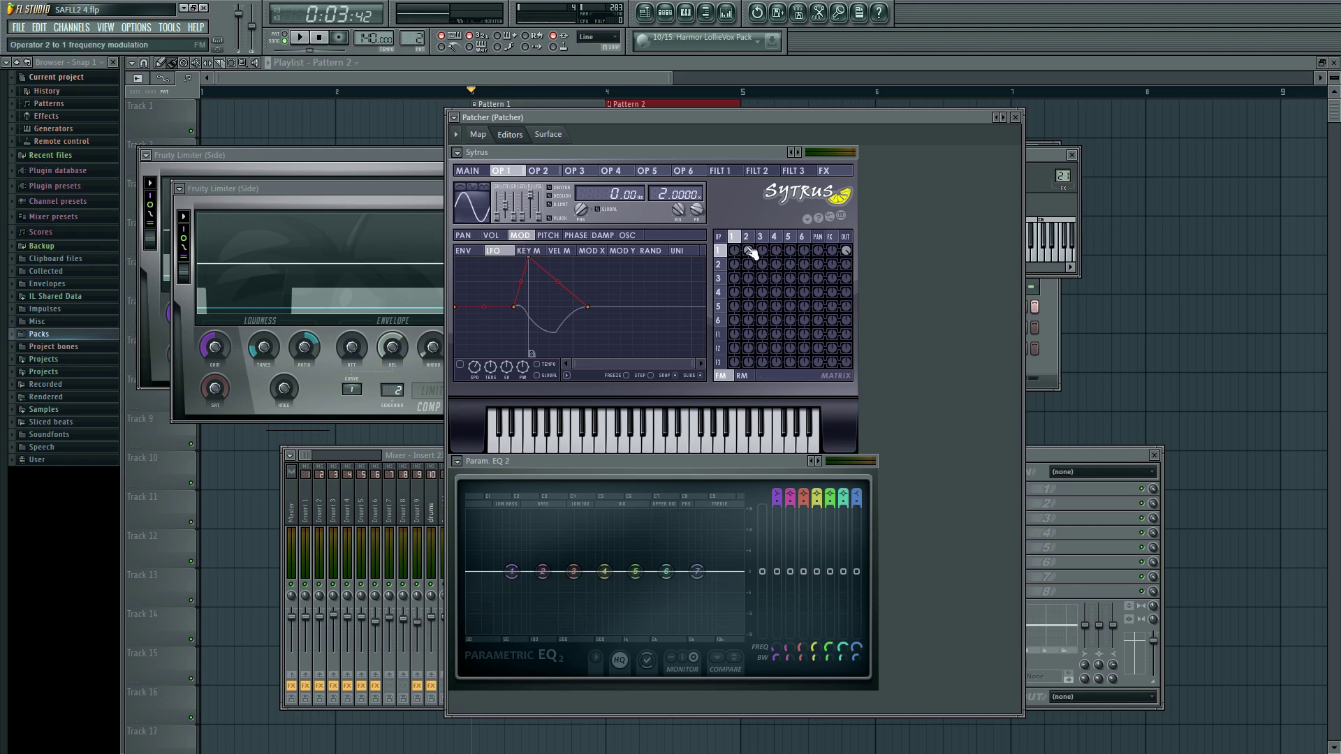
left_click_drag(769, 256, 803, 241)
mouse_move(751, 238)
left_mouse_down()
mouse_move(803, 238)
mouse_move(755, 238)
left_mouse_up()
left_click(732, 236)
left_click(591, 250)
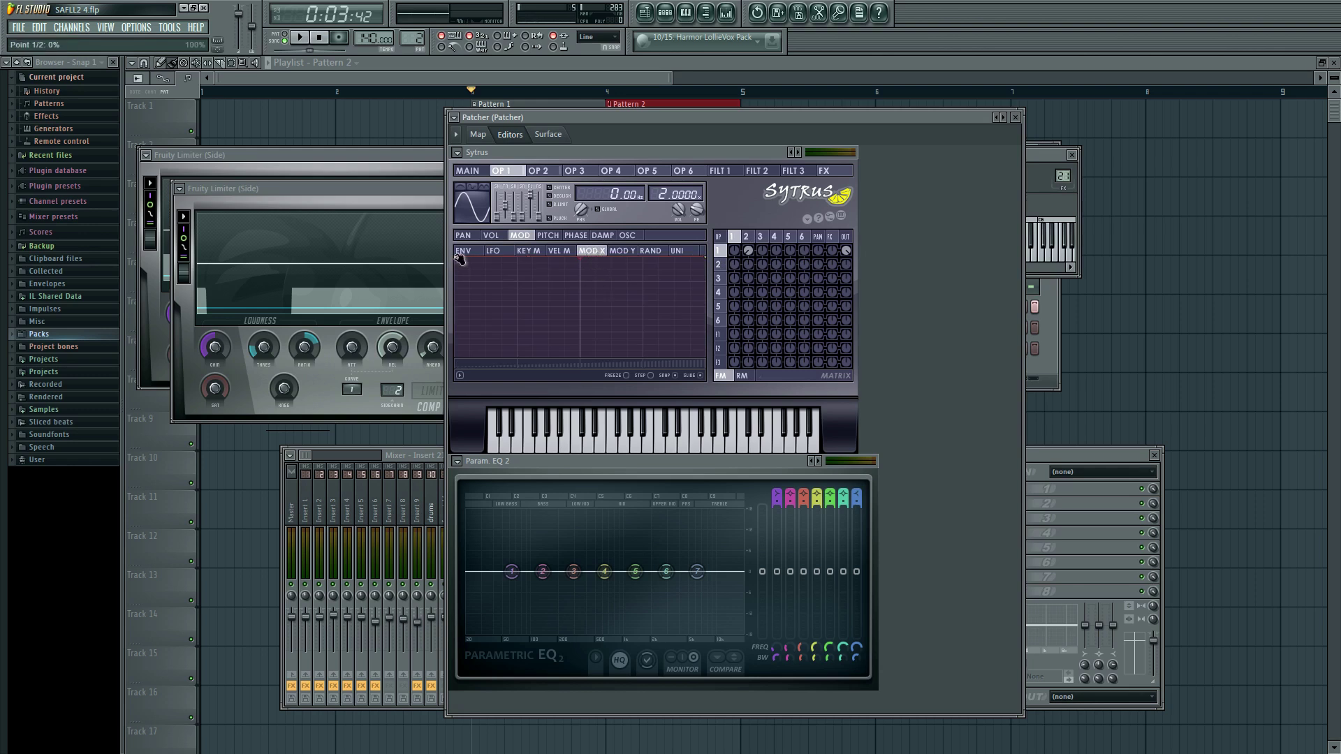
left_click_drag(459, 271, 452, 386)
left_click(481, 170)
left_click(747, 237)
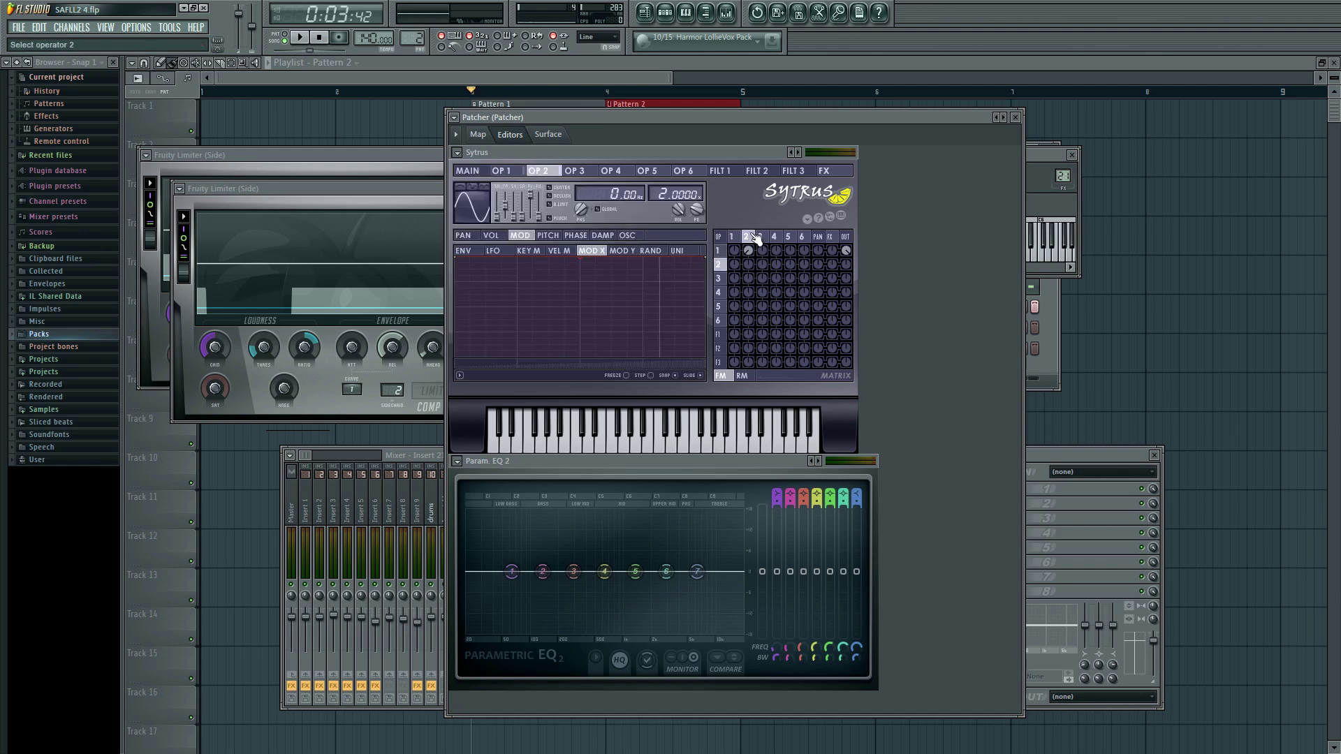
left_click(734, 236)
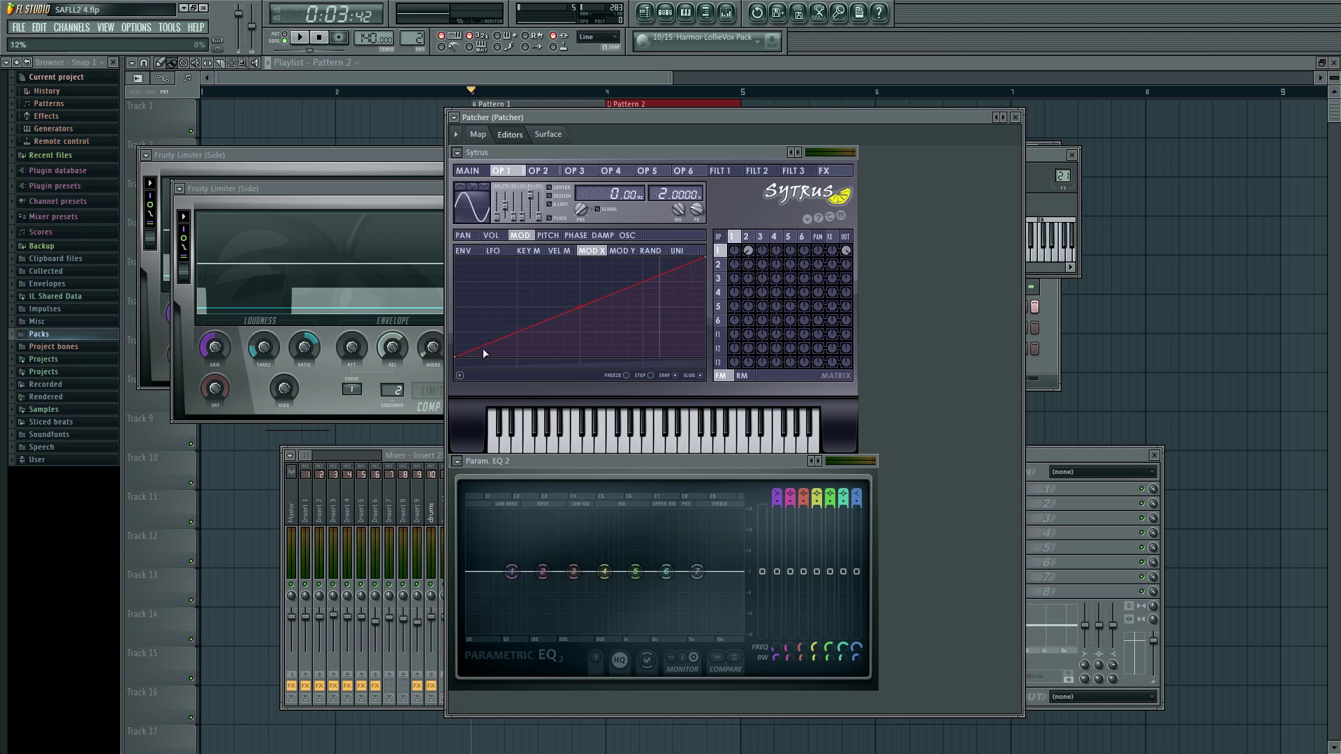
Step: Audition the bass by sweeping Modulation X and compare the Mod X curves of operators 1 and 2
left_click(468, 170)
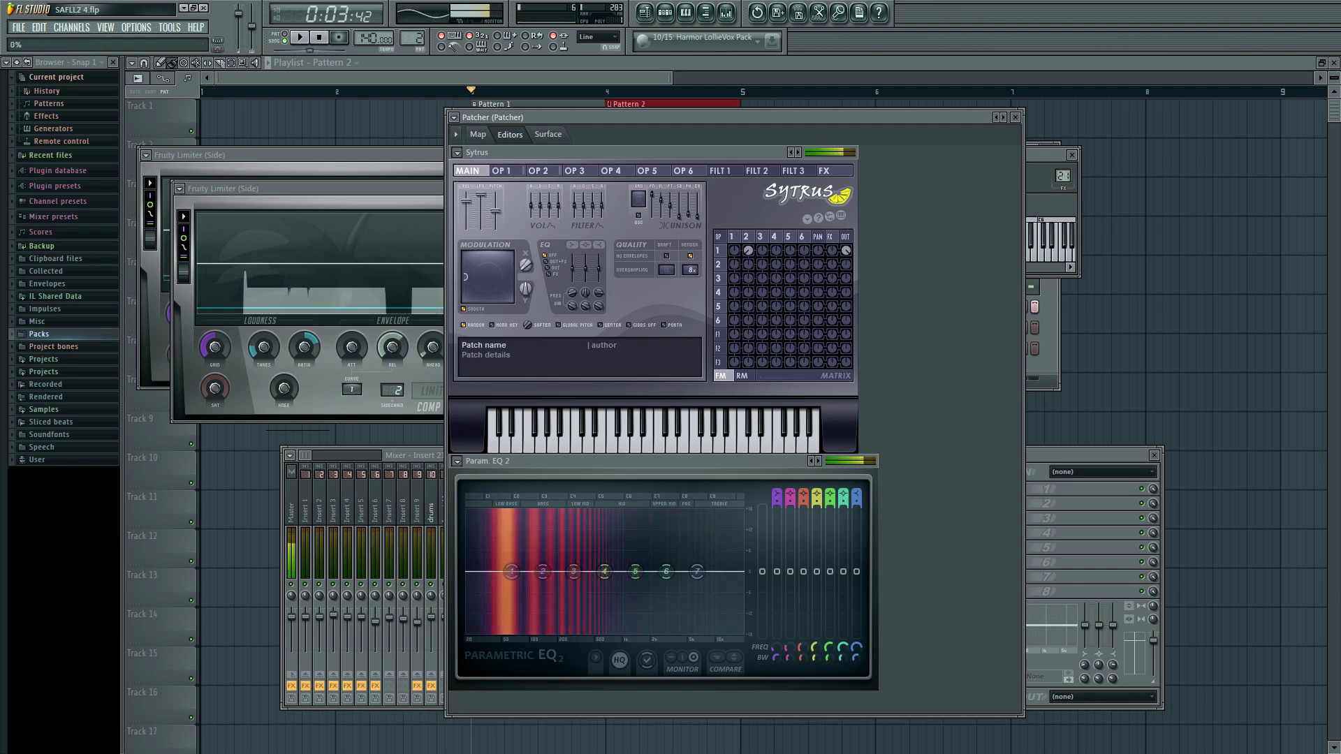
left_click(740, 237)
left_click(746, 237)
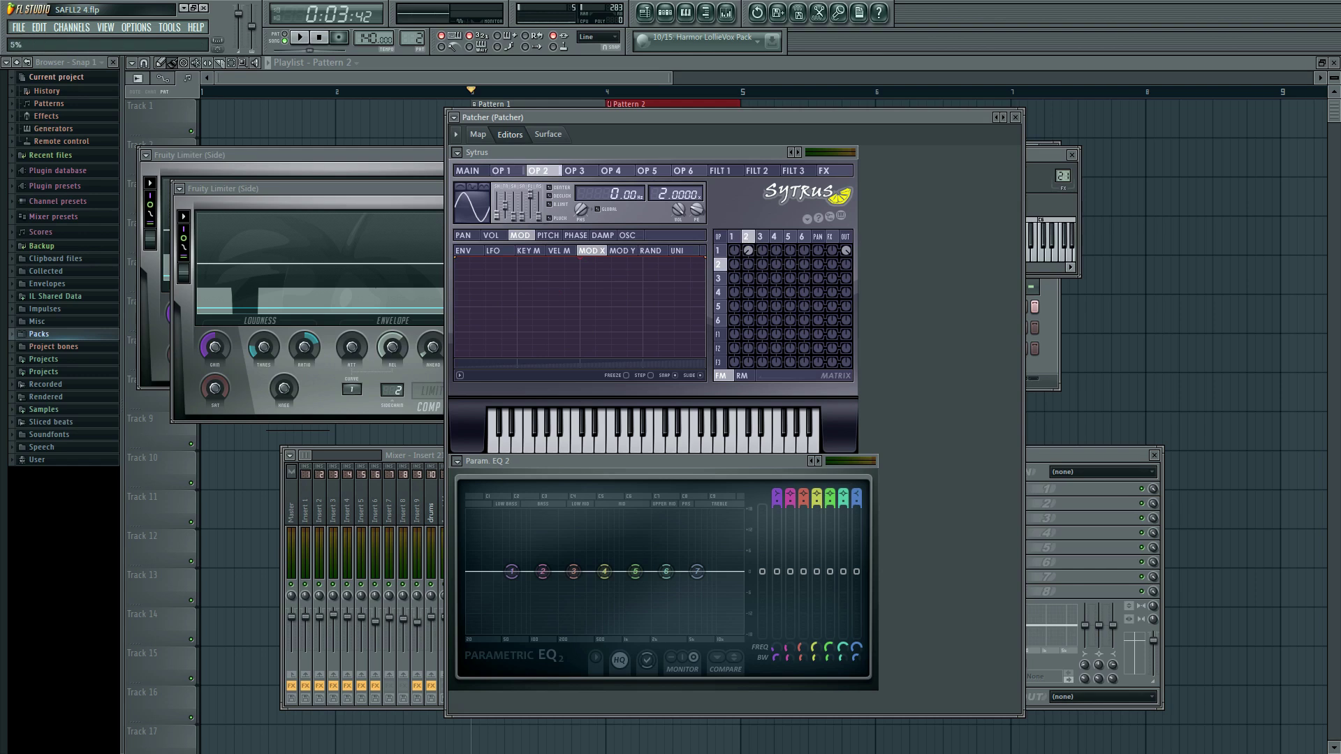
left_click(511, 175)
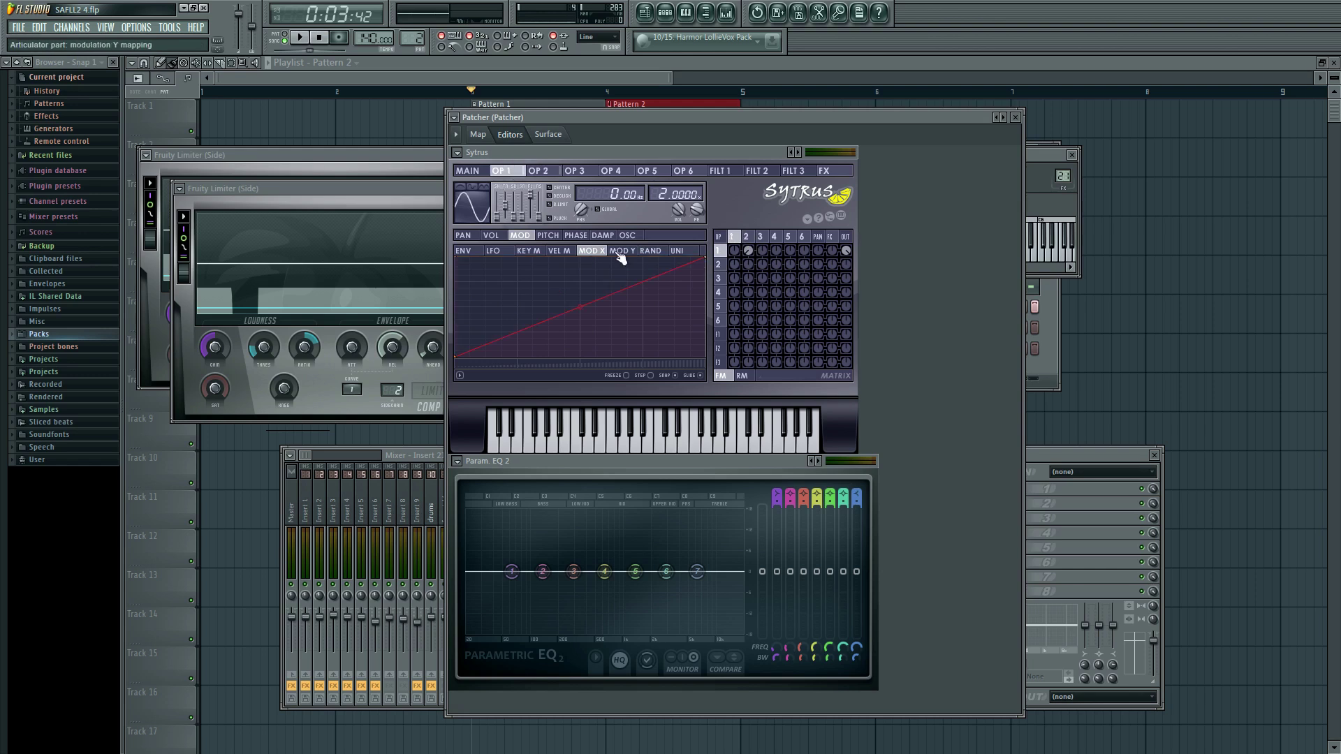
left_click(467, 171)
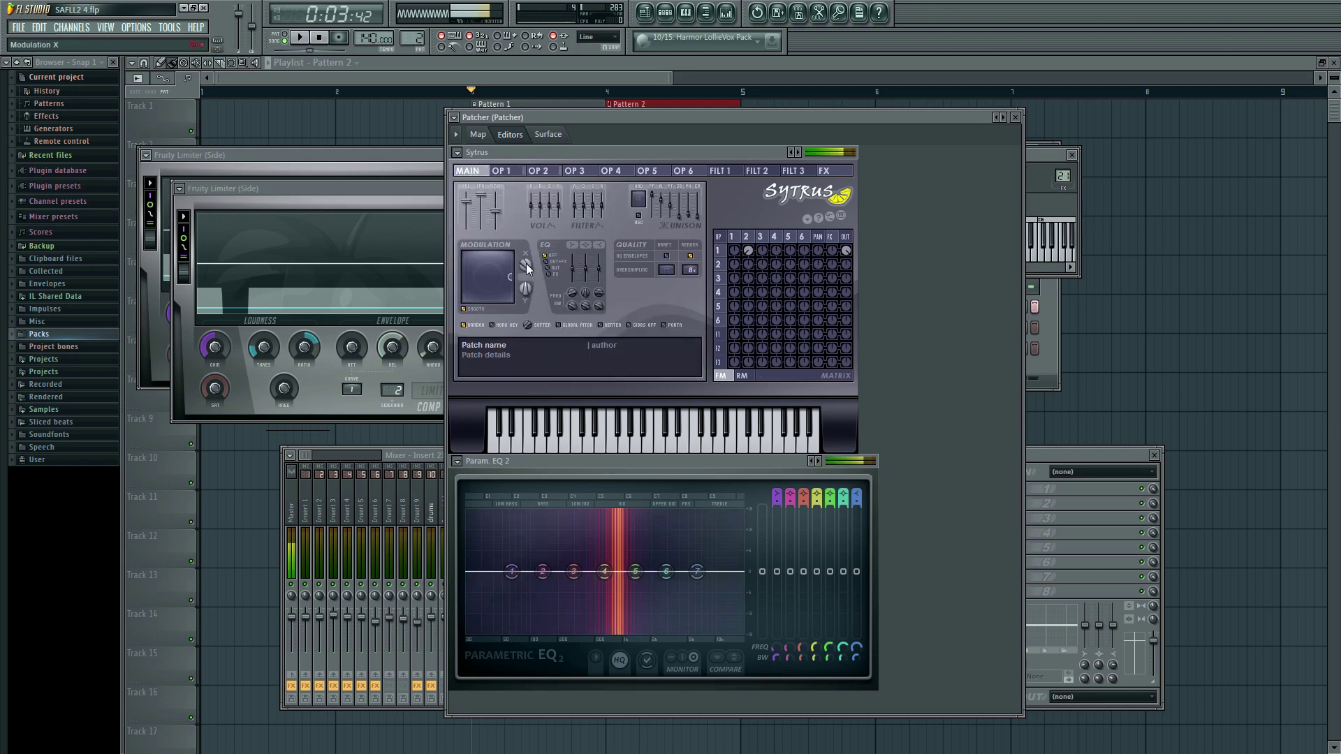
left_click_drag(526, 265, 525, 237)
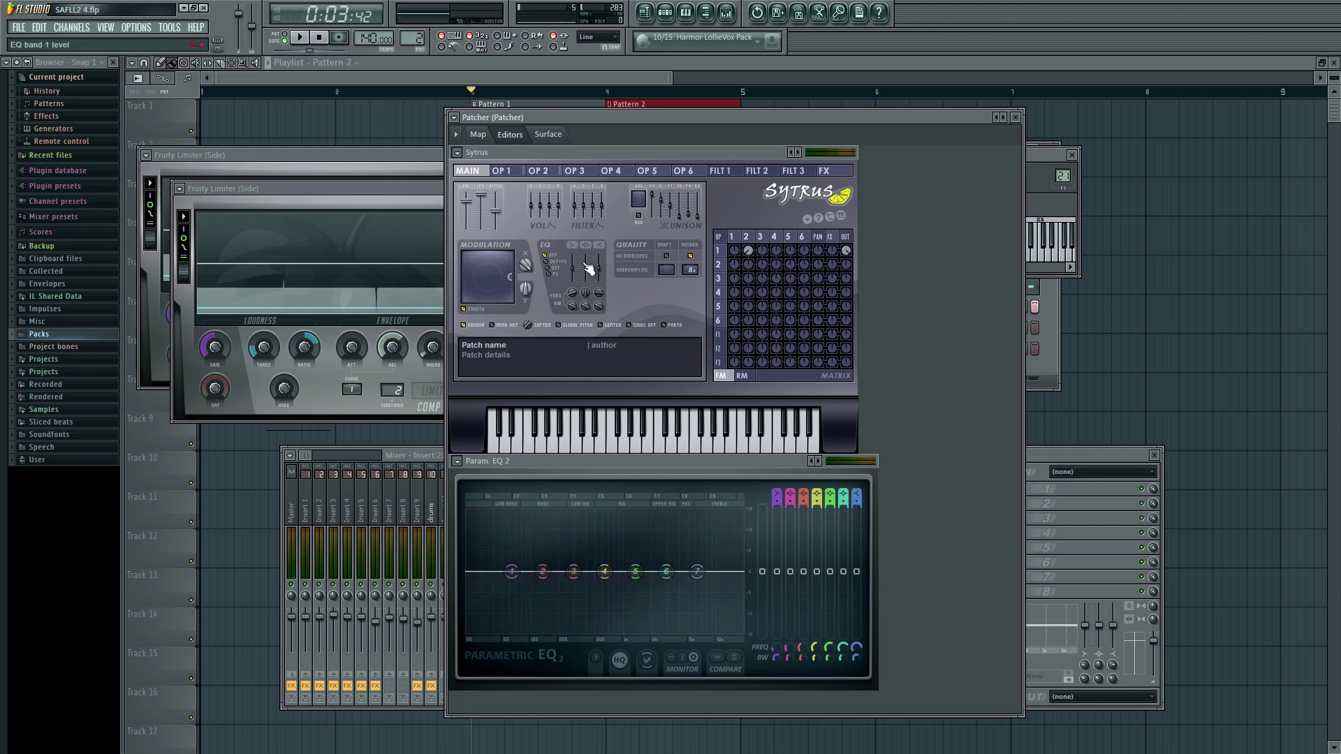
Step: Try a frequency ratio of 4.0000 on operator 2, morph its sine toward a triangle, and return the ratio to 2.0000
left_click(750, 236)
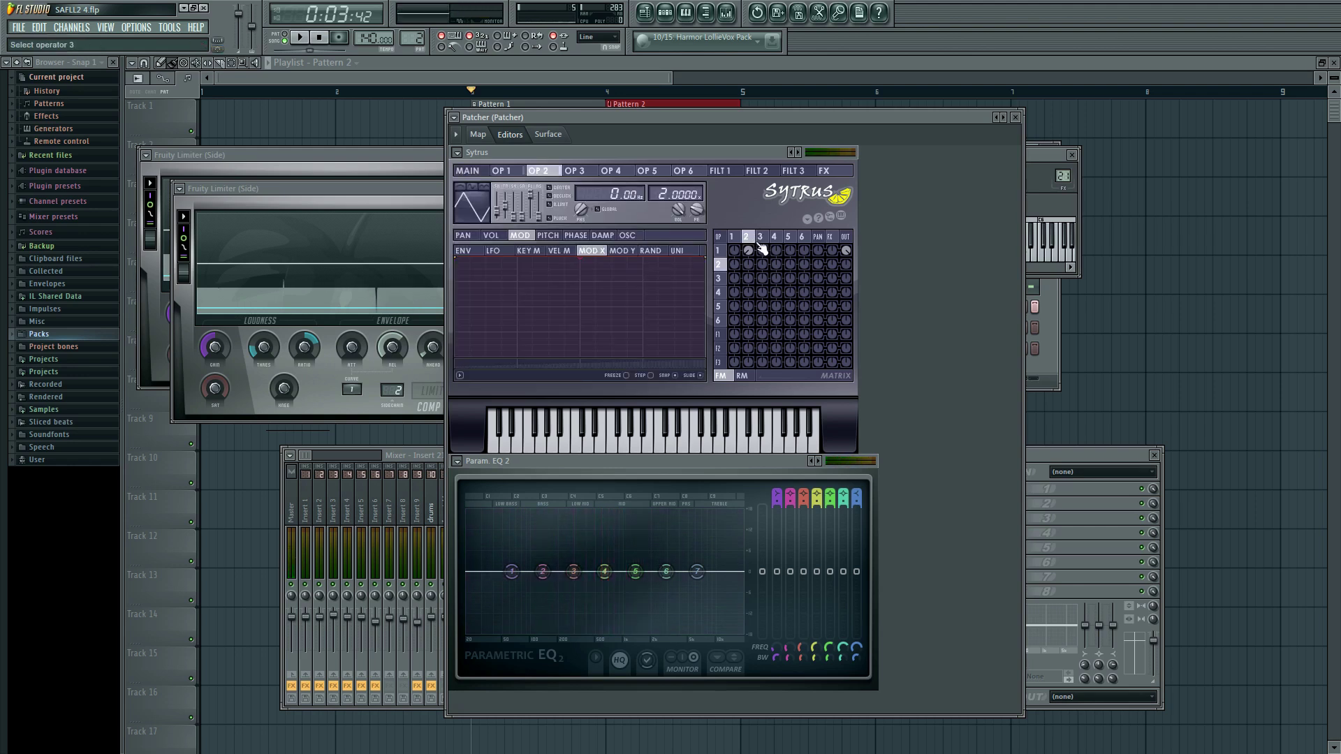
left_click(469, 172)
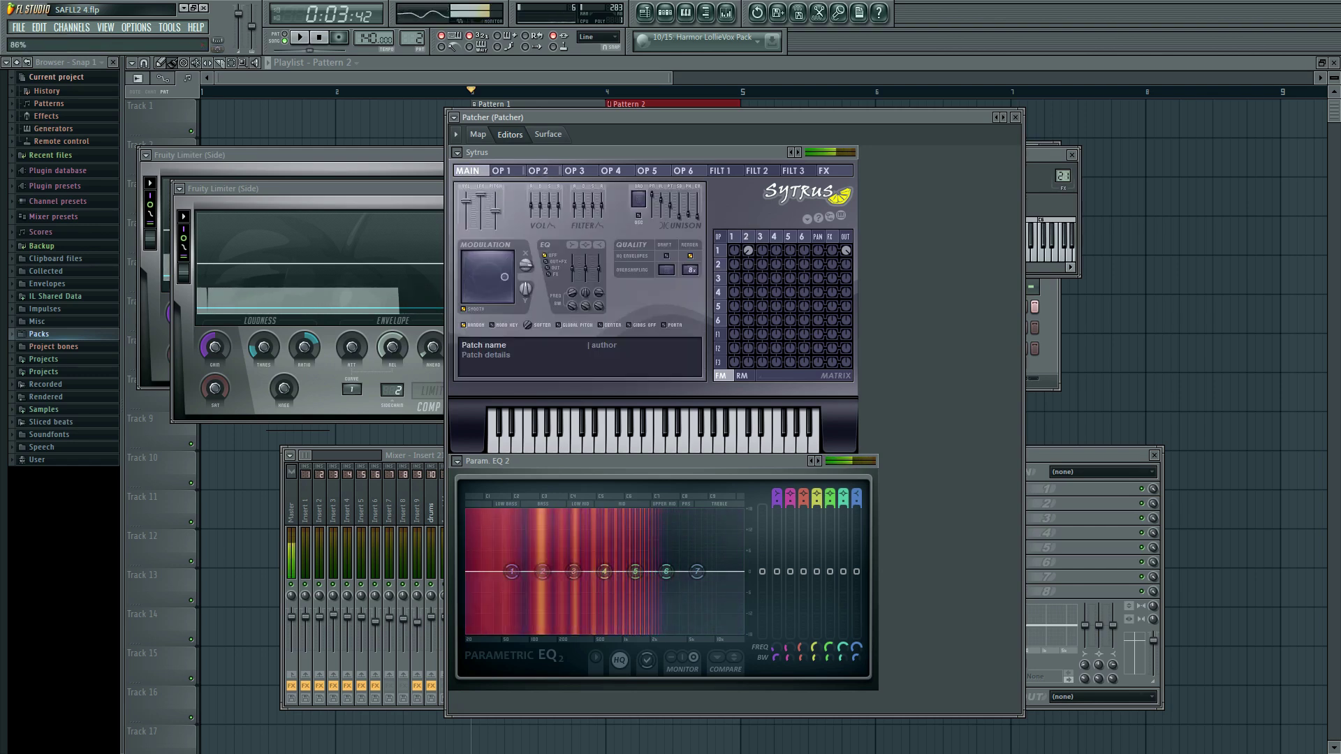
left_click(746, 236)
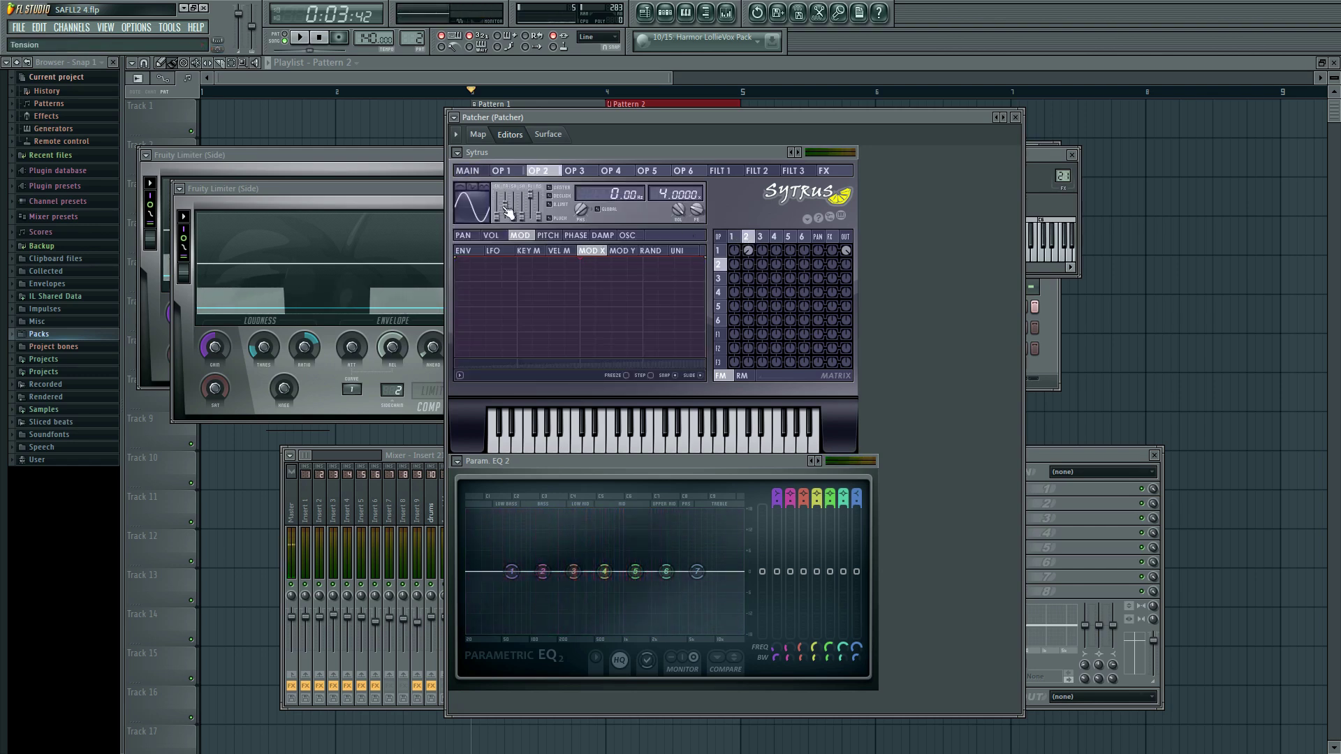
left_click_drag(498, 216, 498, 208)
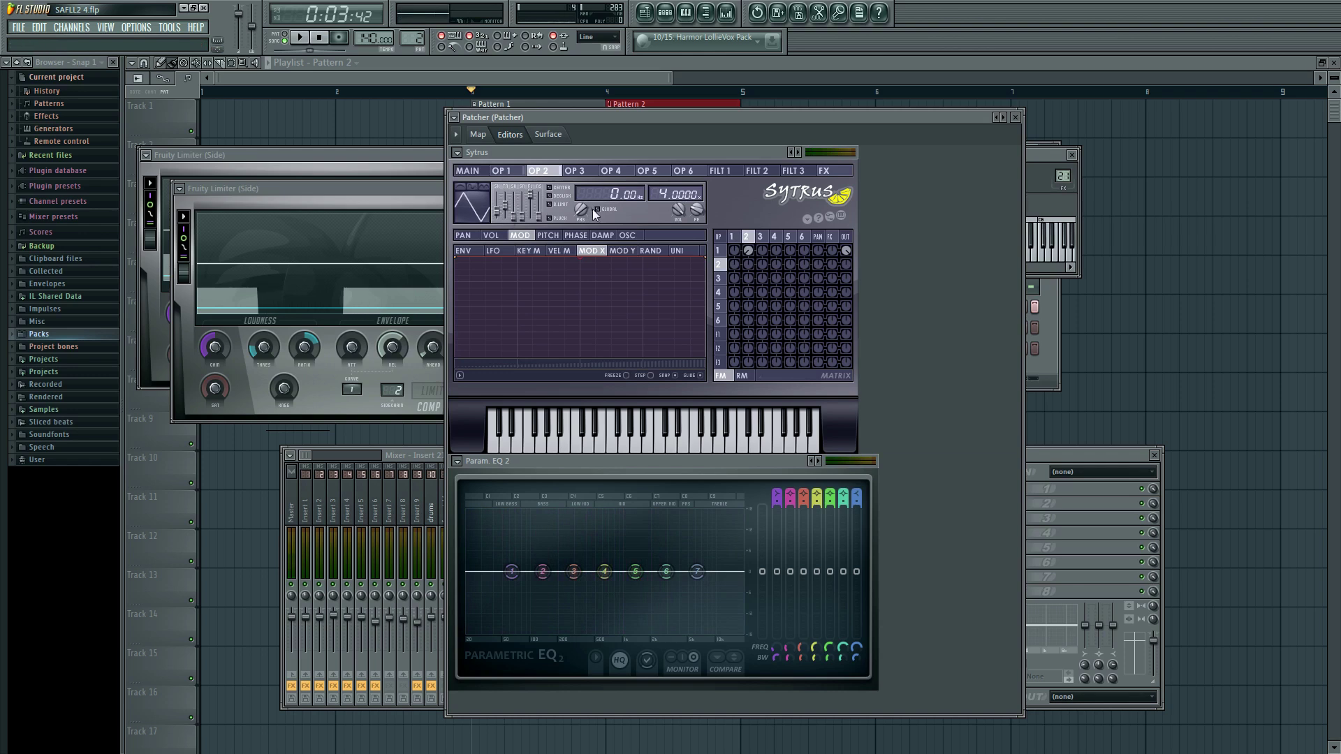
scroll(656, 194, "down", 2)
left_click(743, 237)
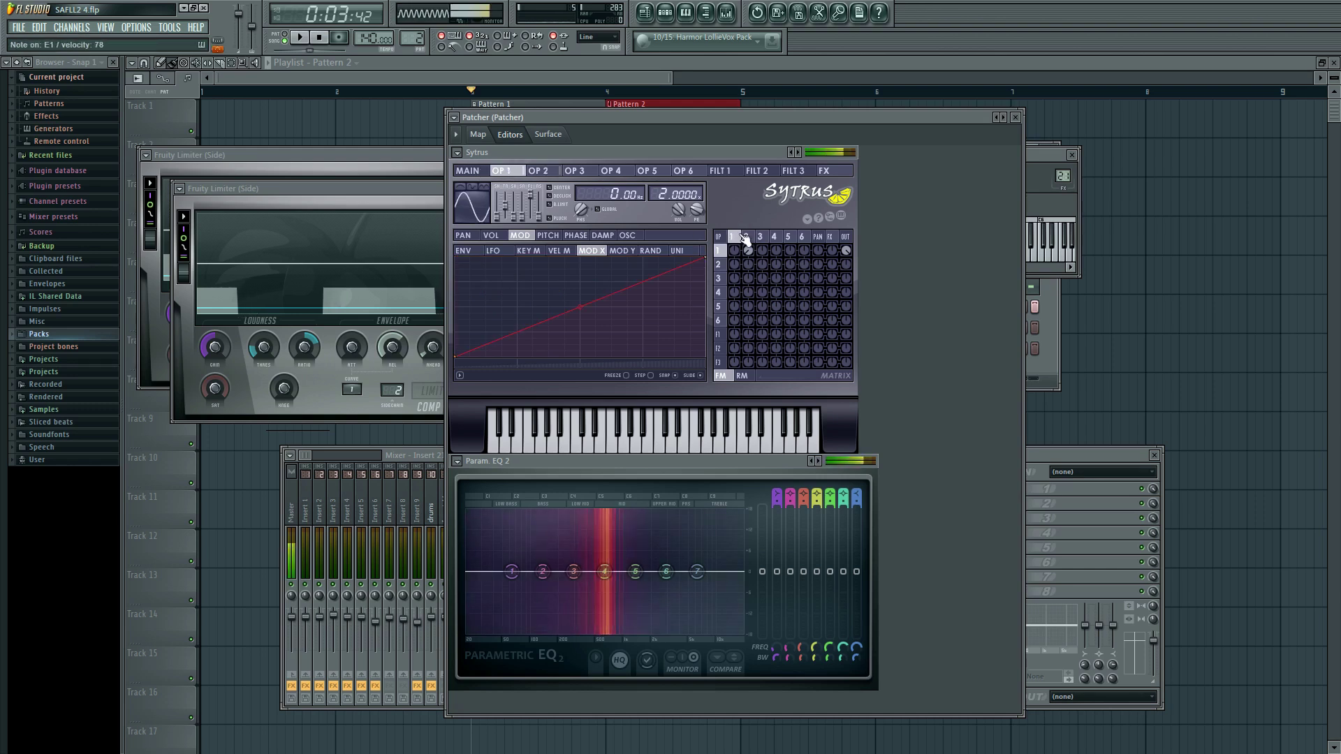
left_click(760, 237)
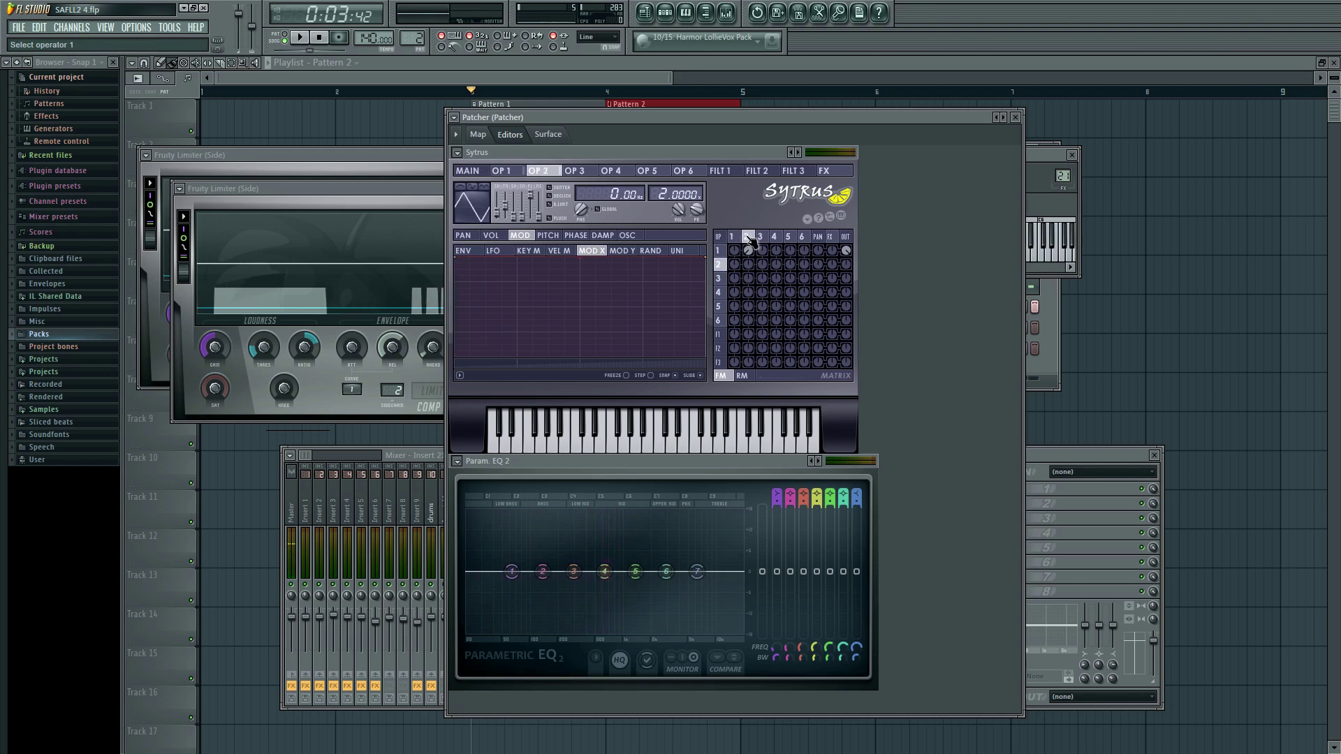
Step: Make operator 3 modulate operator 1, using a triangle-like waveform and a frequency ratio of 64.0000
left_click_drag(762, 250, 762, 257)
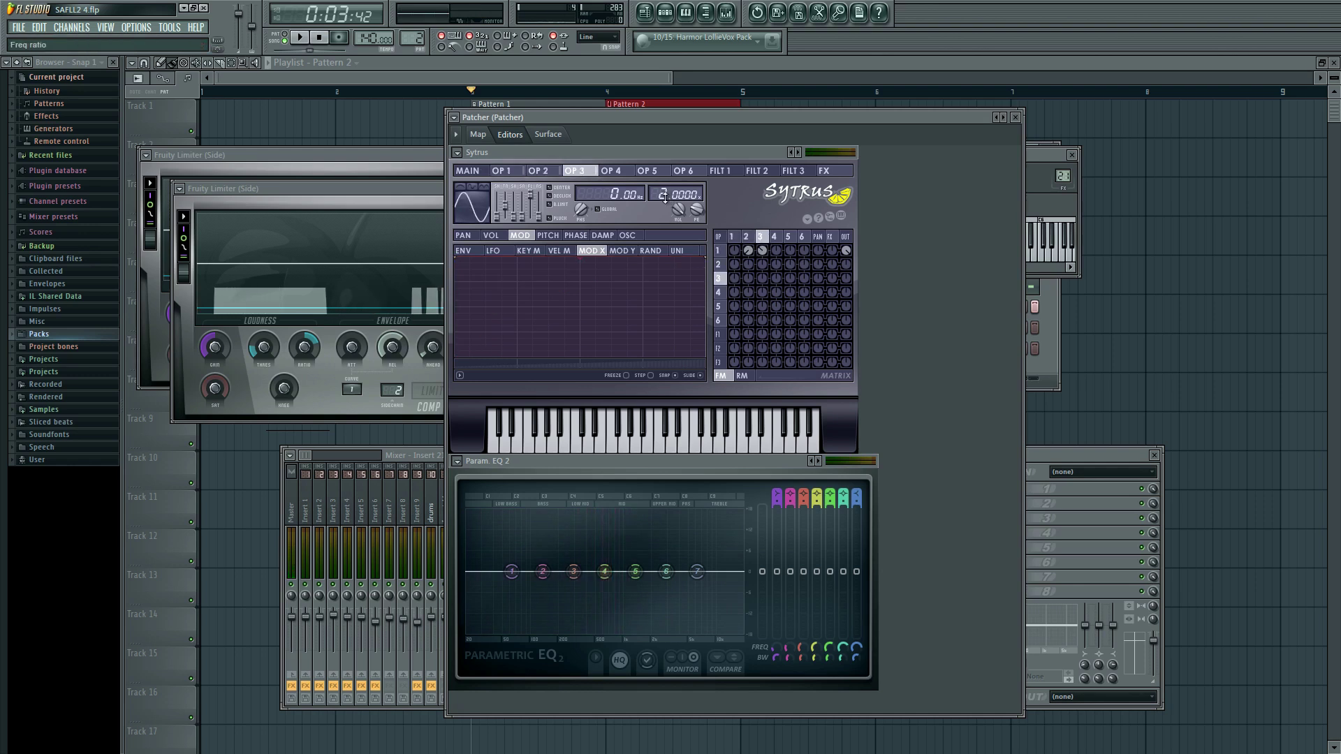
left_click_drag(664, 197, 664, 175)
left_click_drag(495, 213, 496, 208)
left_click(473, 171)
left_click_drag(764, 256, 763, 250)
Step: Turn off smoothing for the Sytrus modulation pad and audition the sound by sweeping Modulation X
mouse_move(525, 265)
left_mouse_down()
mouse_move(526, 248)
mouse_move(526, 278)
left_mouse_up()
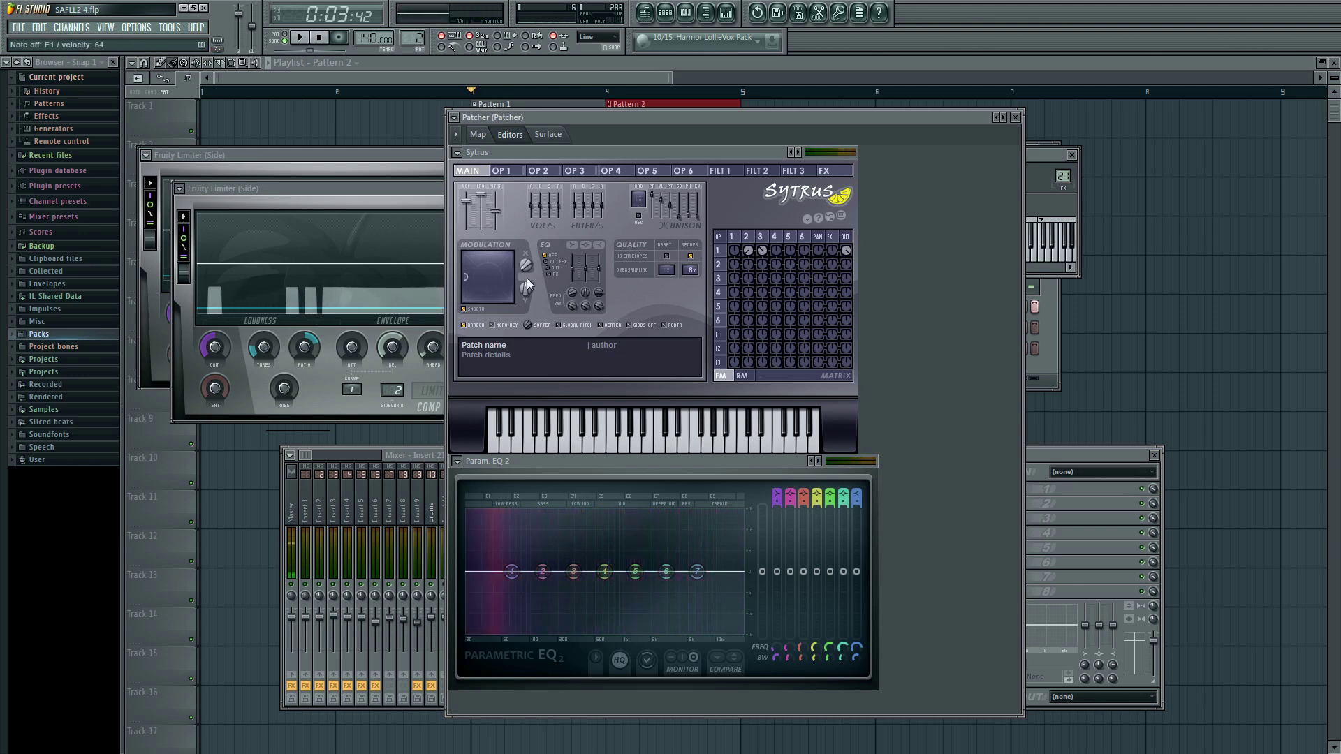
left_click(477, 310)
left_click_drag(527, 265, 524, 282)
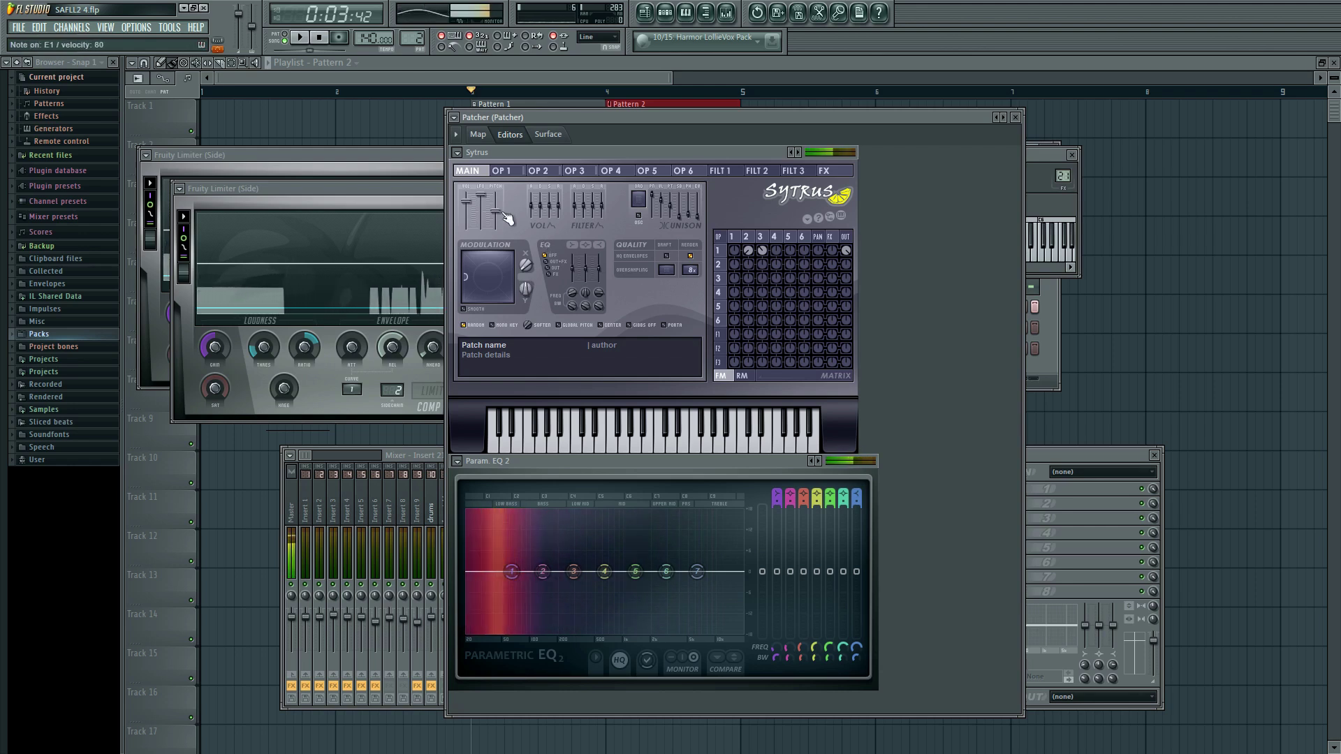
mouse_move(525, 264)
left_mouse_down()
mouse_move(525, 205)
mouse_move(509, 277)
left_mouse_up()
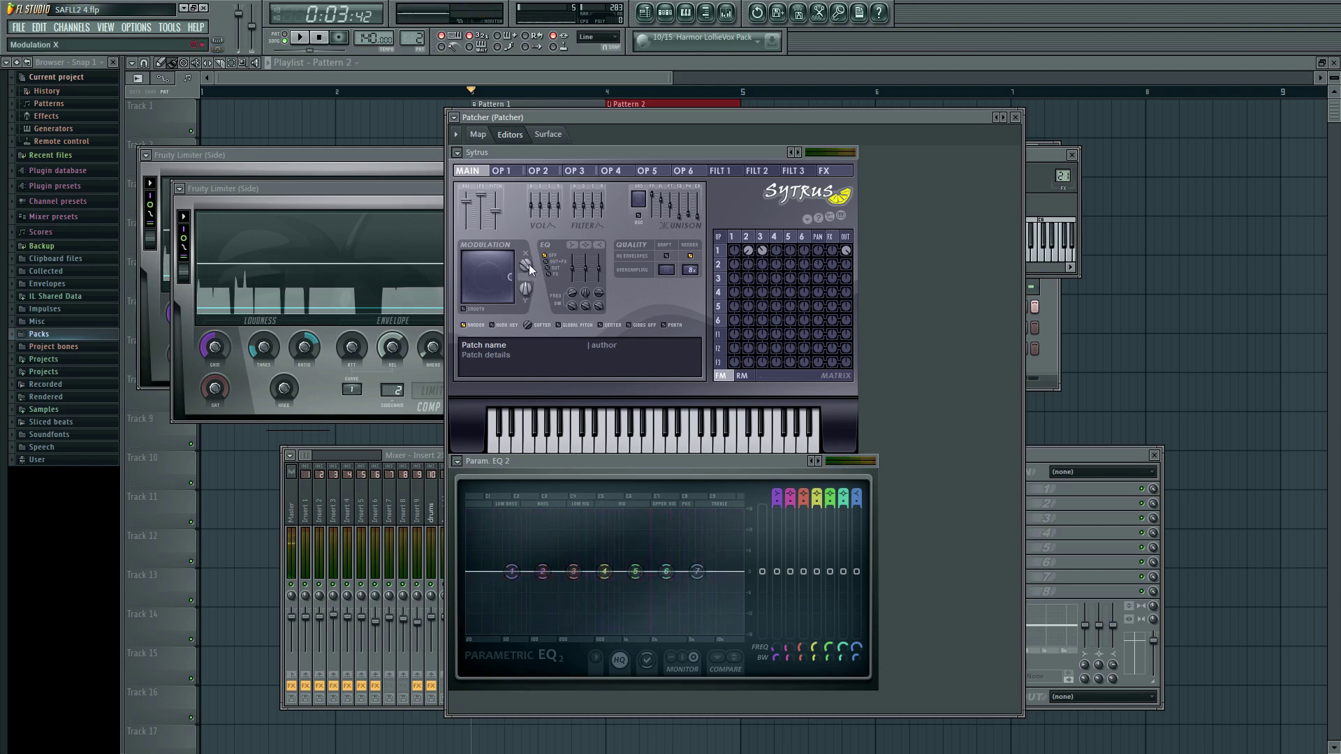
left_click_drag(525, 264, 529, 270)
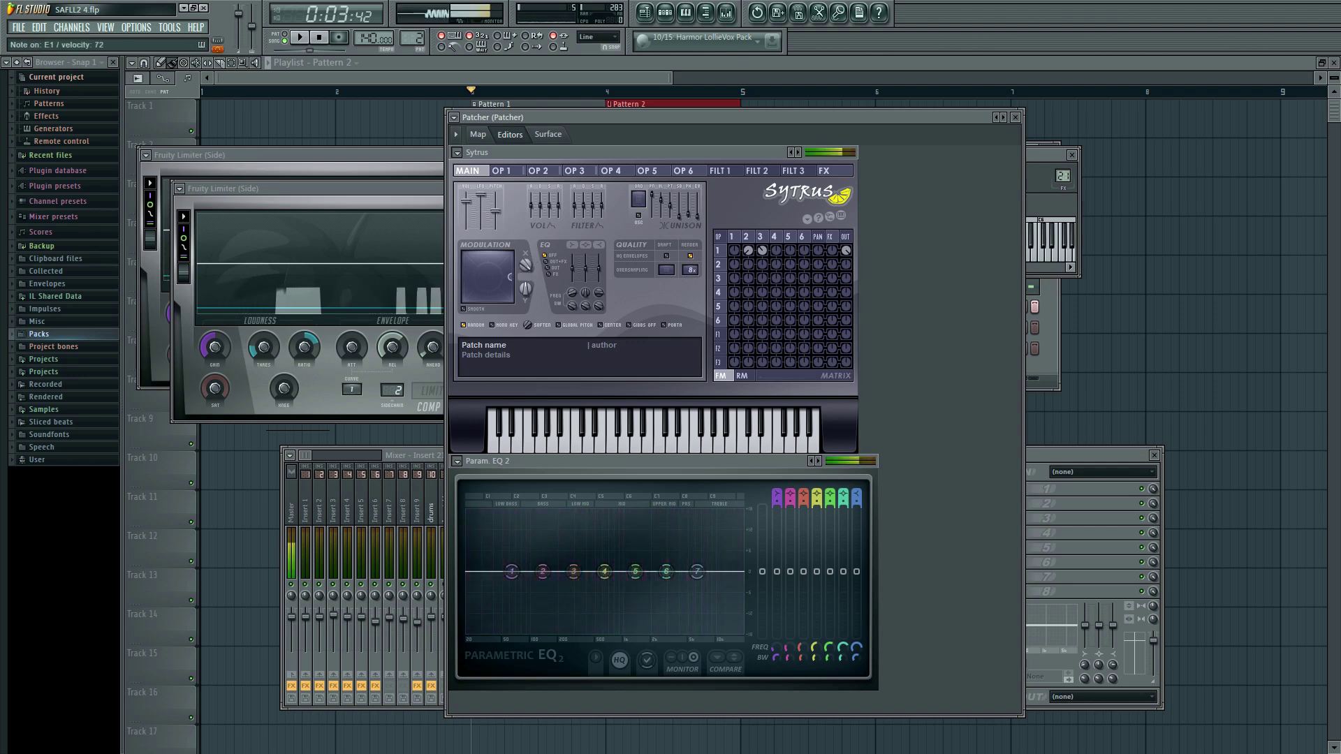
left_click_drag(525, 264, 525, 212)
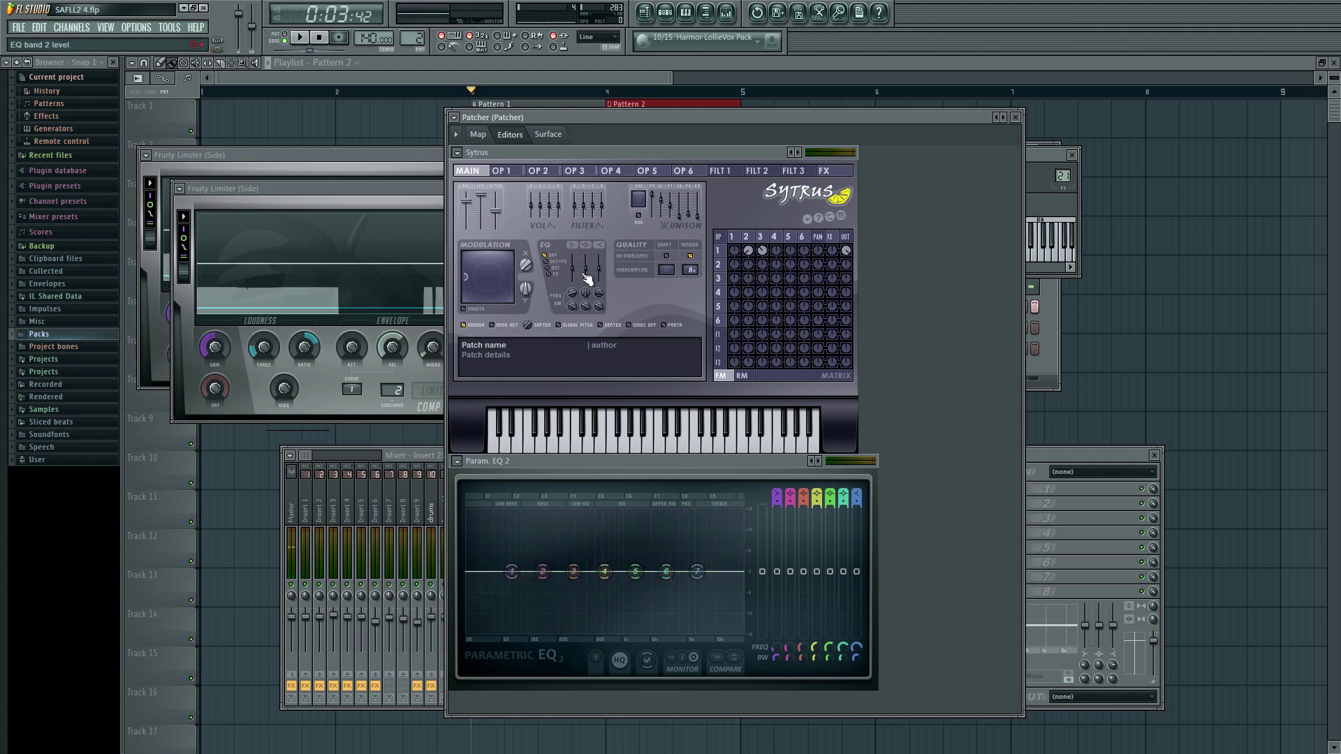
Step: Make room in the Patcher map and insert a Fruity WaveShaper between Sytrus and Param. EQ 2
left_click(478, 134)
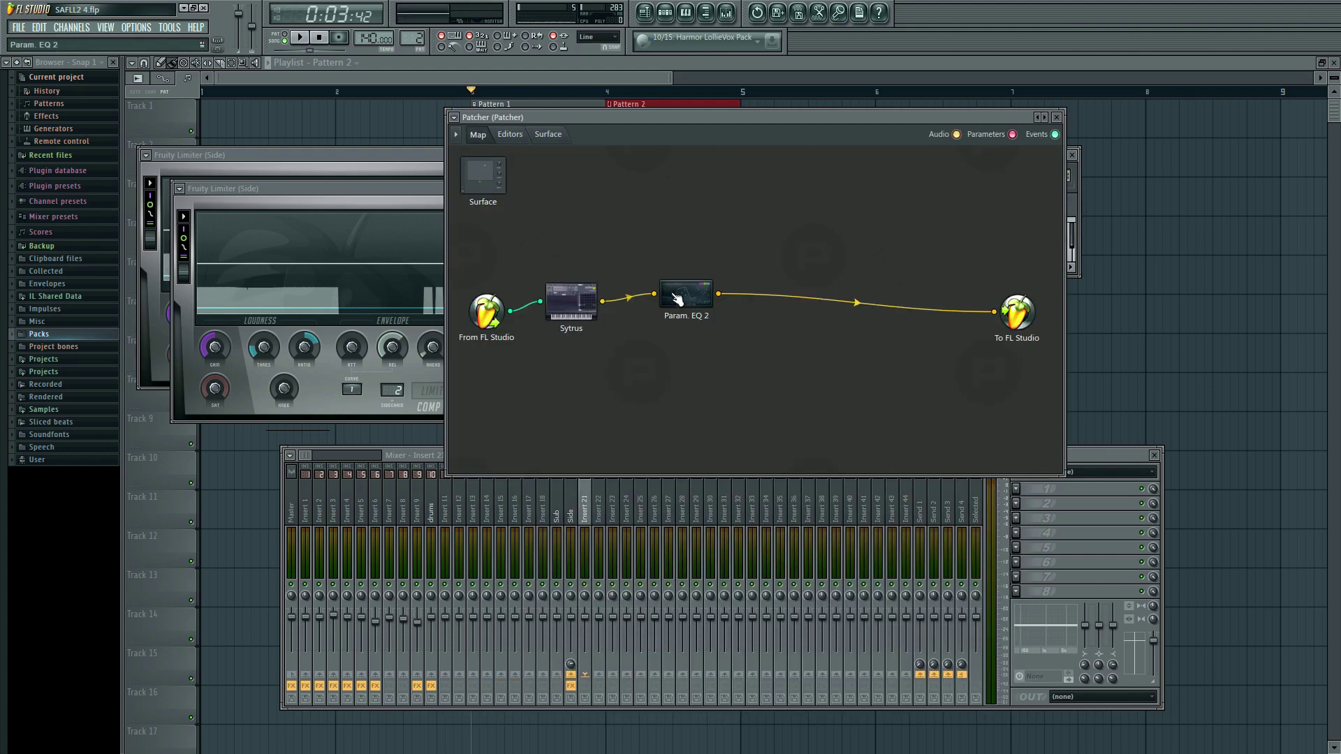
left_click_drag(686, 293, 700, 297)
left_click_drag(586, 303, 589, 307)
left_click_drag(683, 305, 773, 297)
right_click(601, 316)
mouse_move(652, 336)
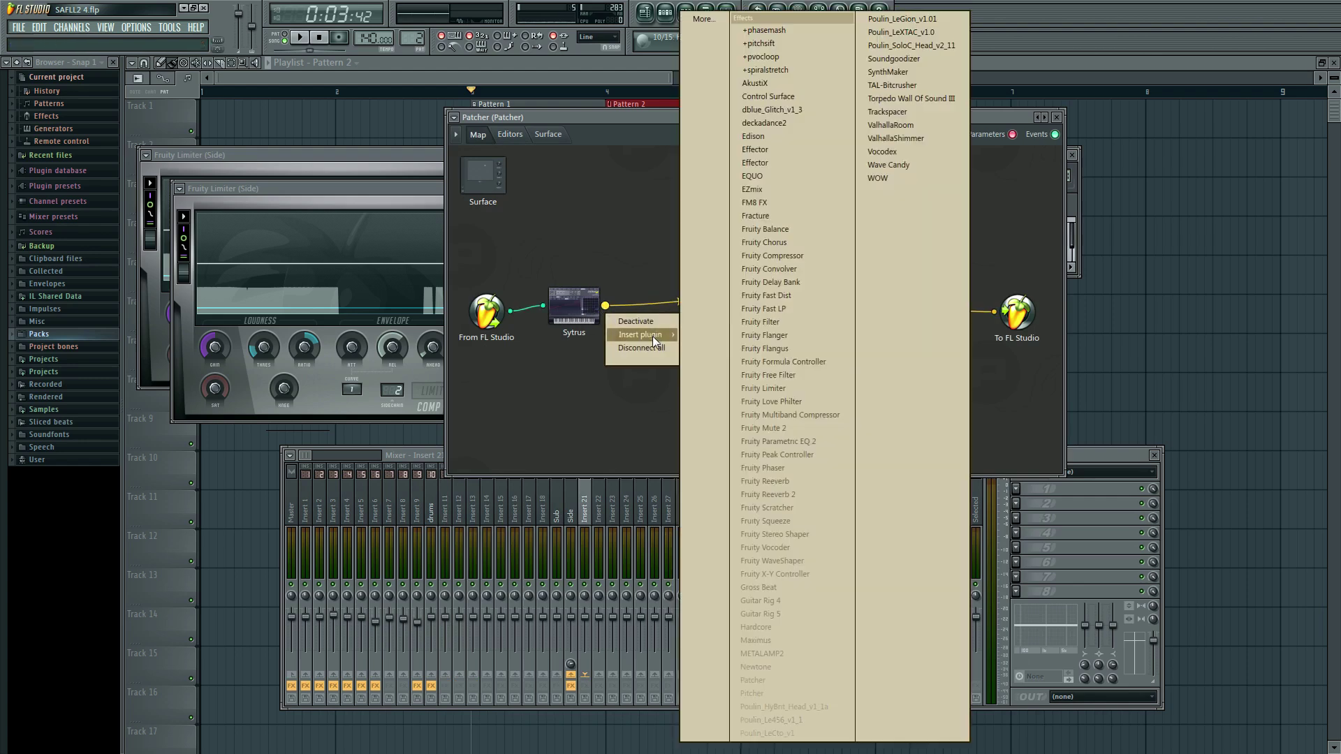
left_click(775, 561)
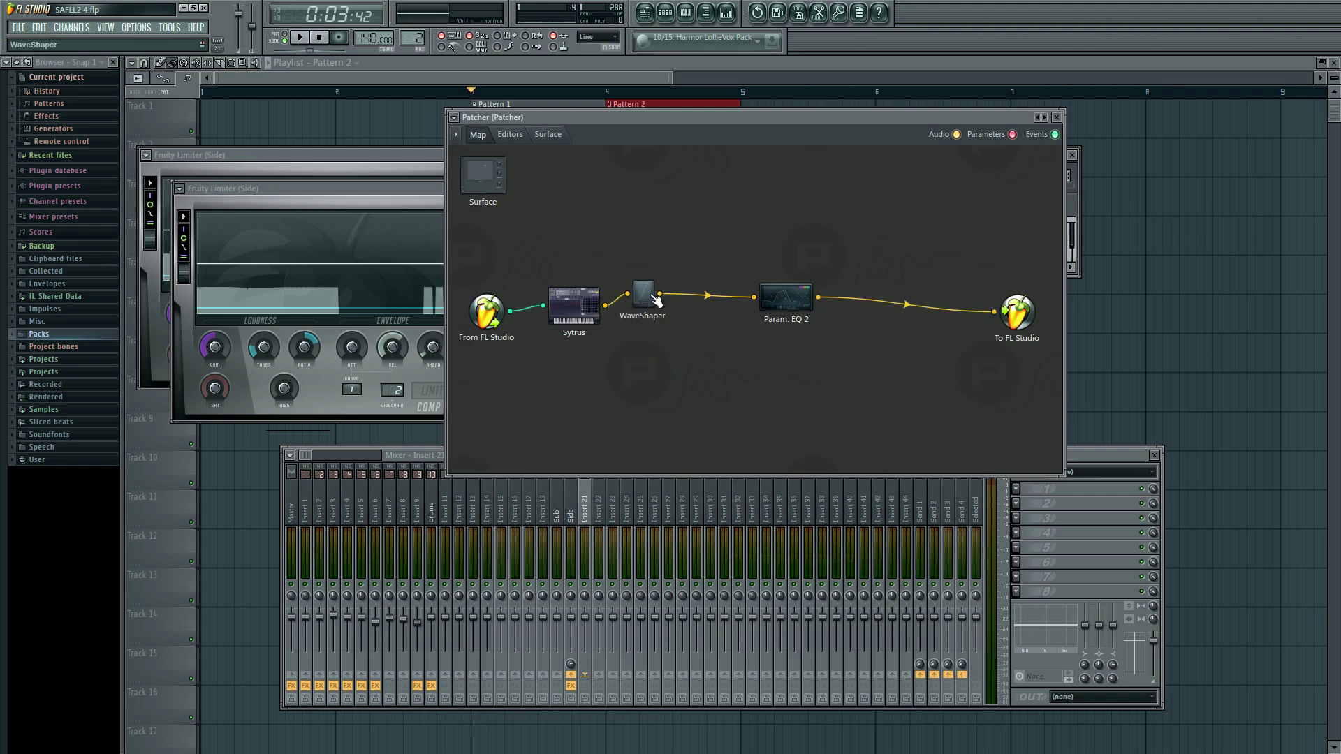
Step: Raise the midpoint of the WaveShaper's transfer curve almost to the maximum to distort the bass
left_click(652, 296)
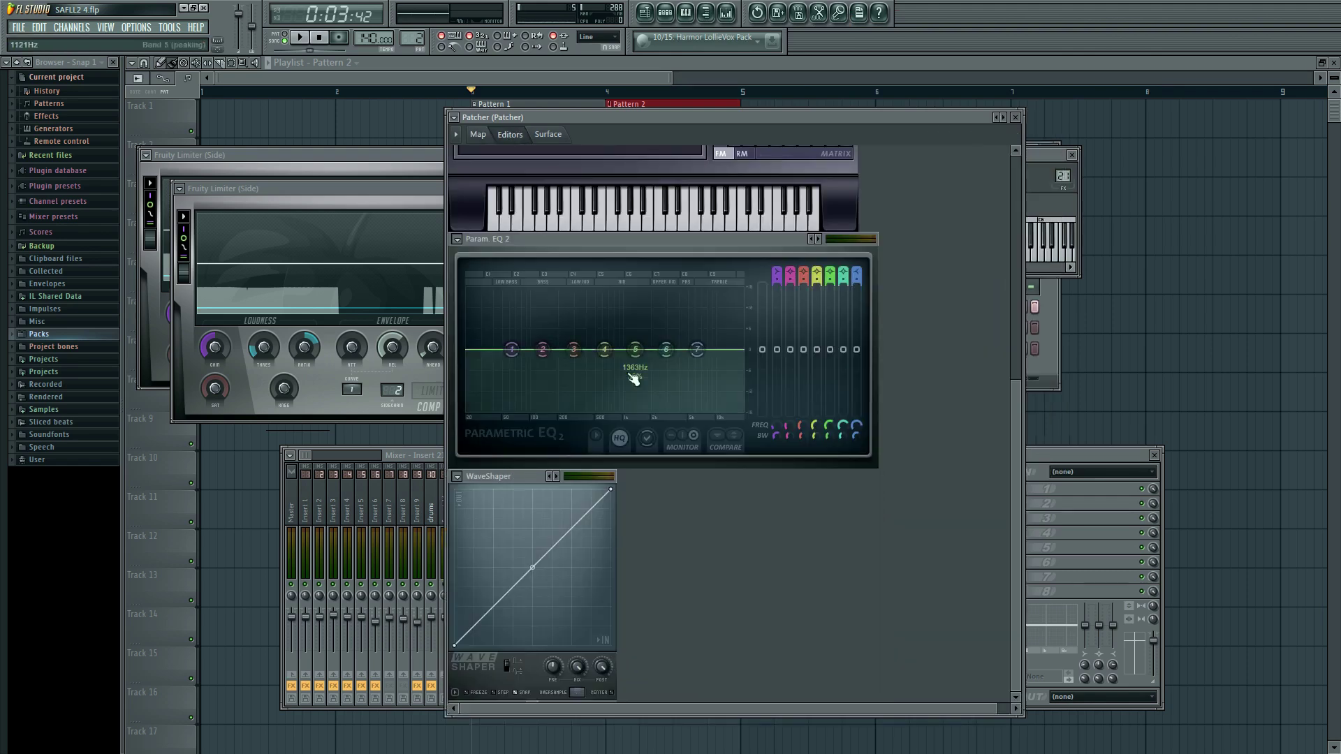
left_click(477, 134)
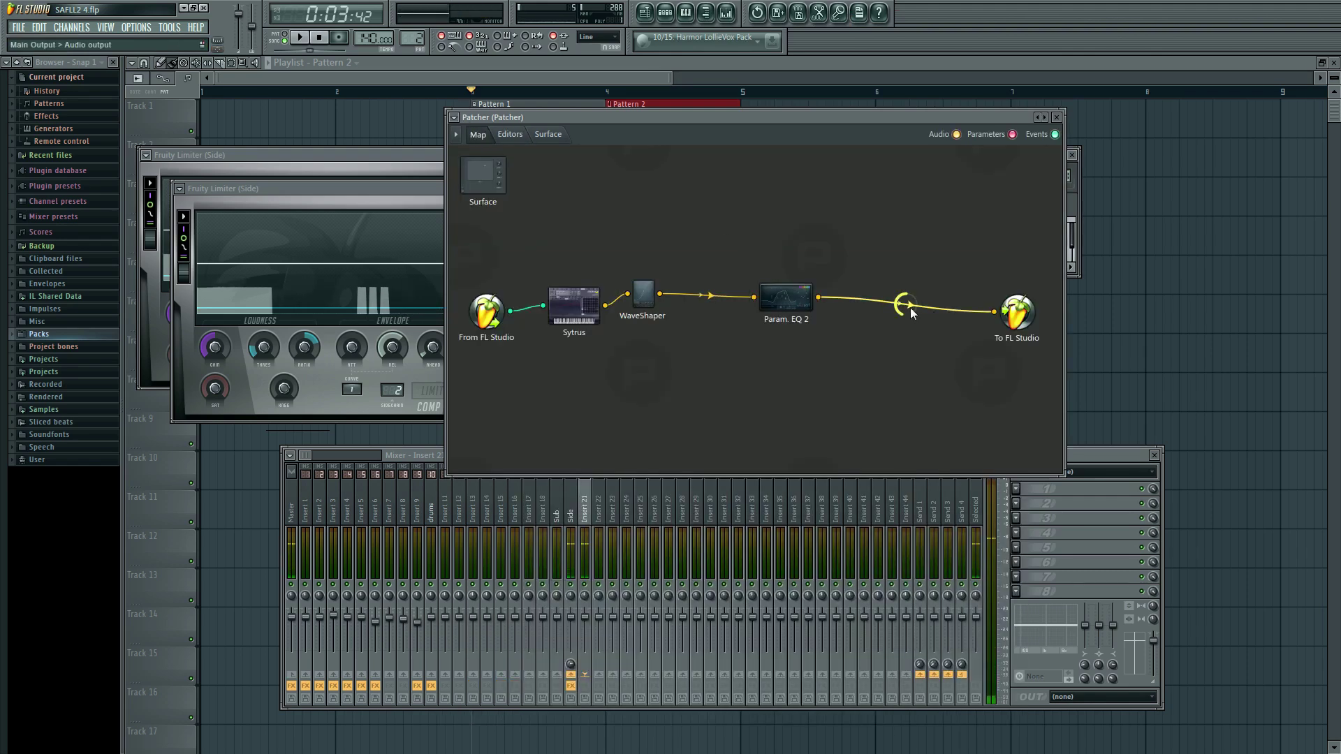
left_click(650, 297)
key("z")
left_click_drag(532, 567, 532, 492)
scroll(913, 547, "up", 3)
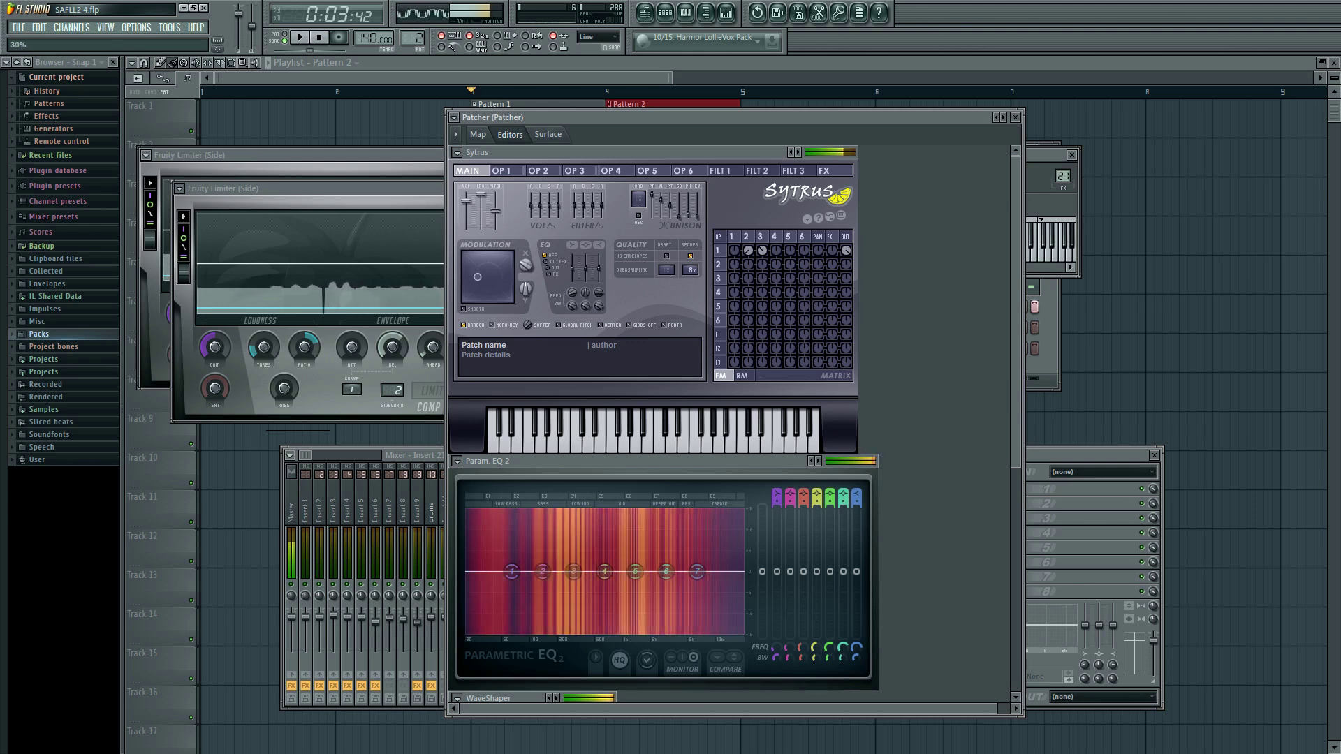
Step: Add a series of descending low harmonics to operator 3's oscillator and audition the result with Modulation X
left_click(760, 237)
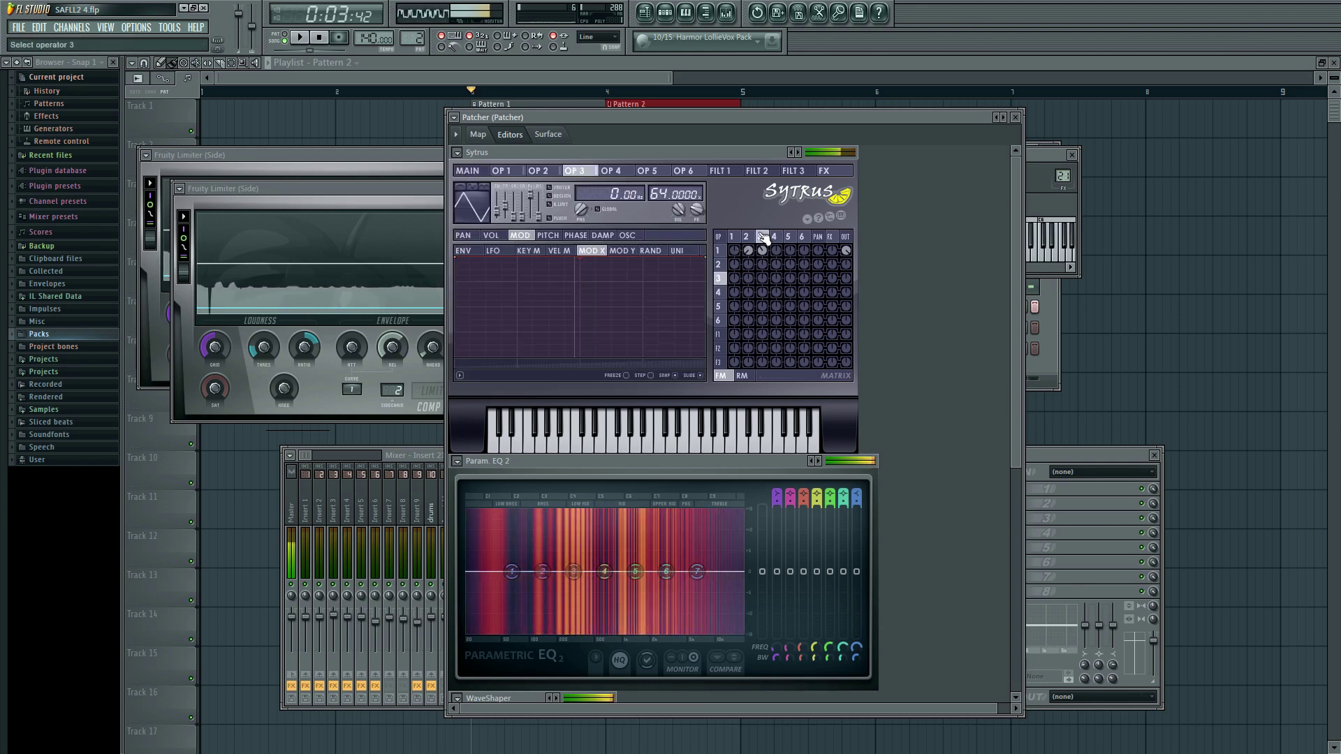
left_click(628, 236)
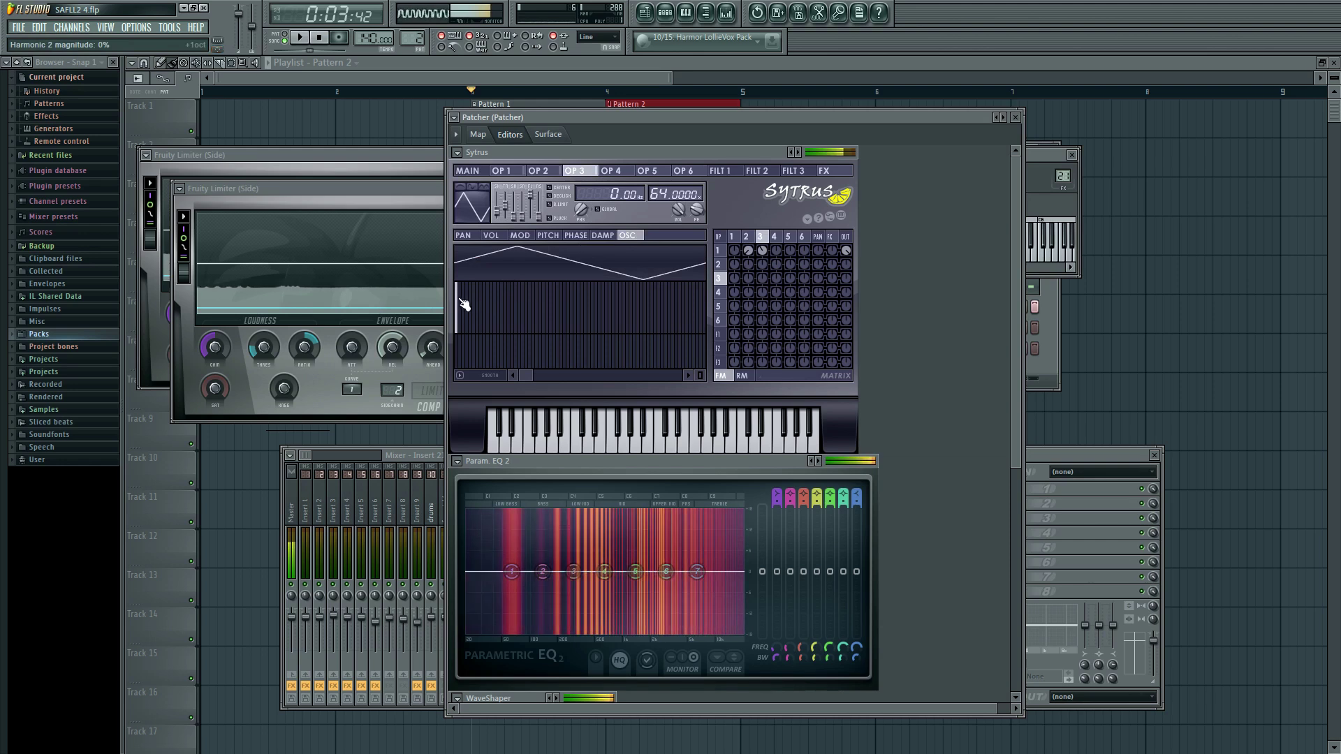
left_click(468, 171)
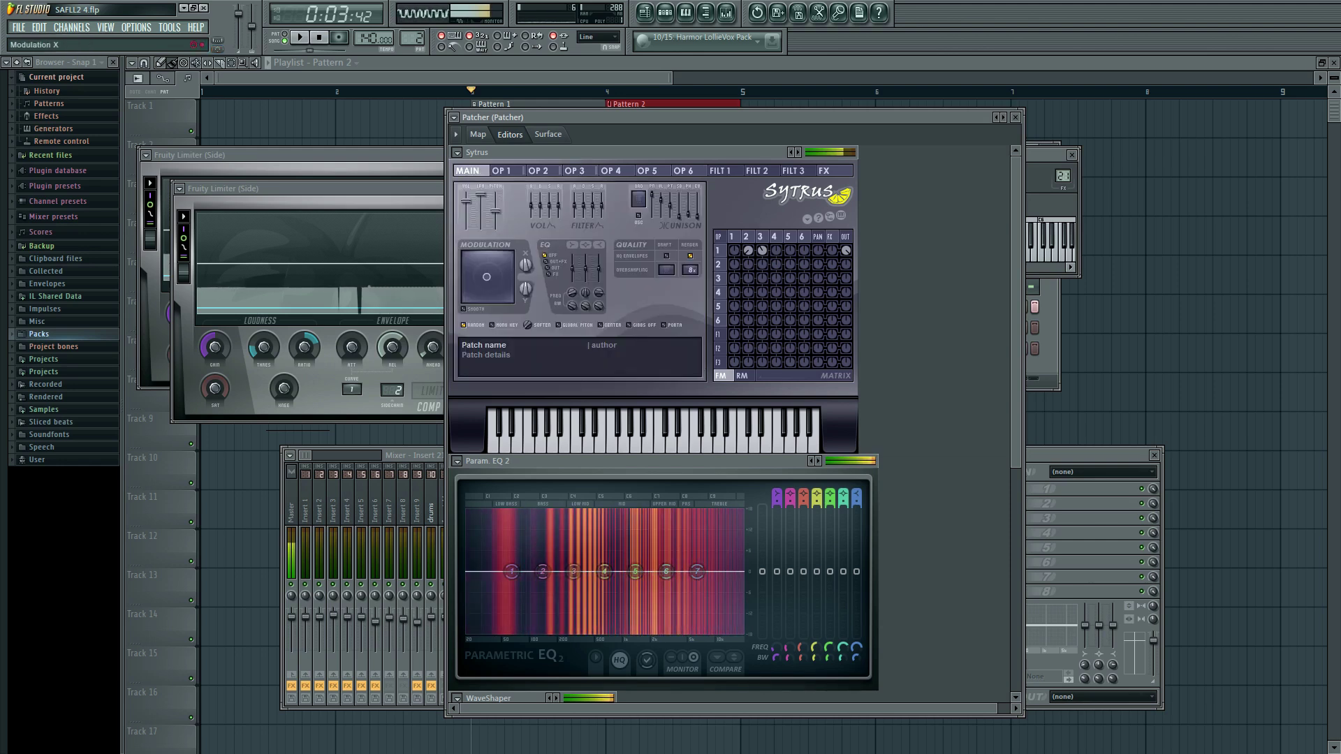
left_click(756, 242)
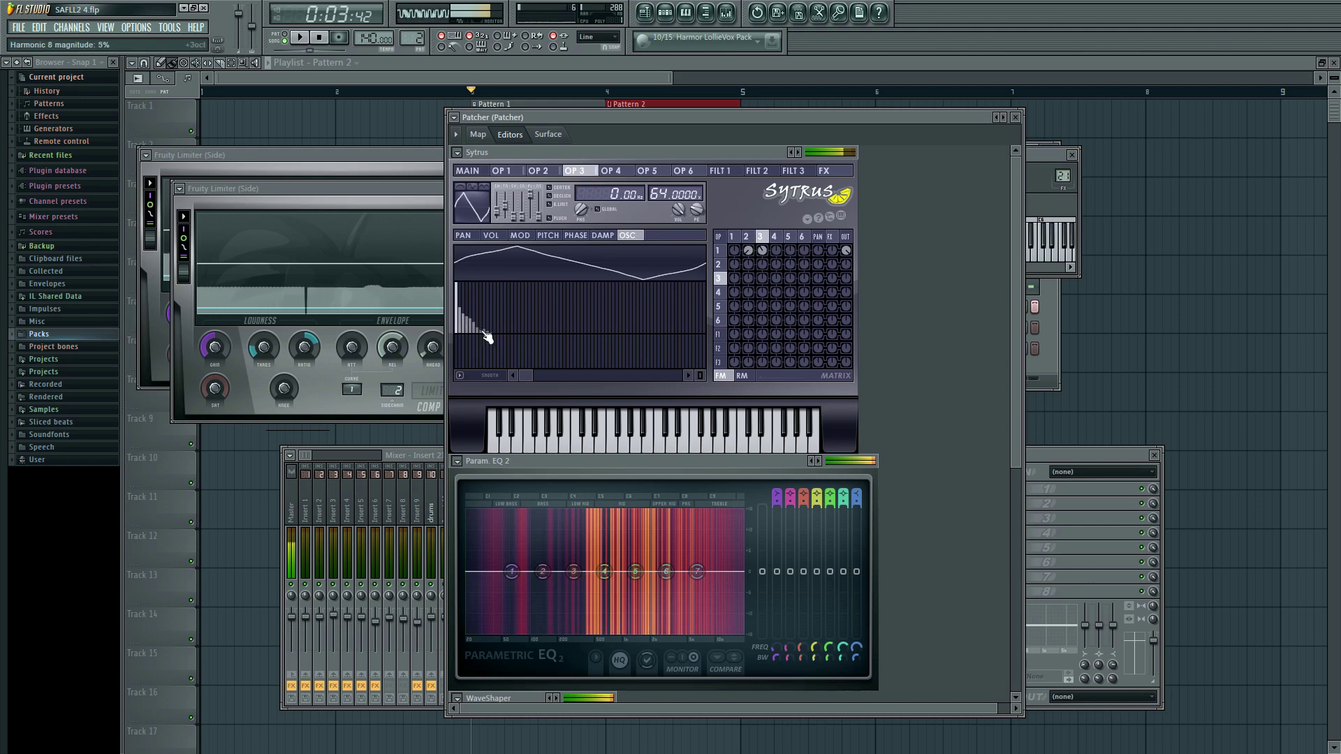
left_click(468, 171)
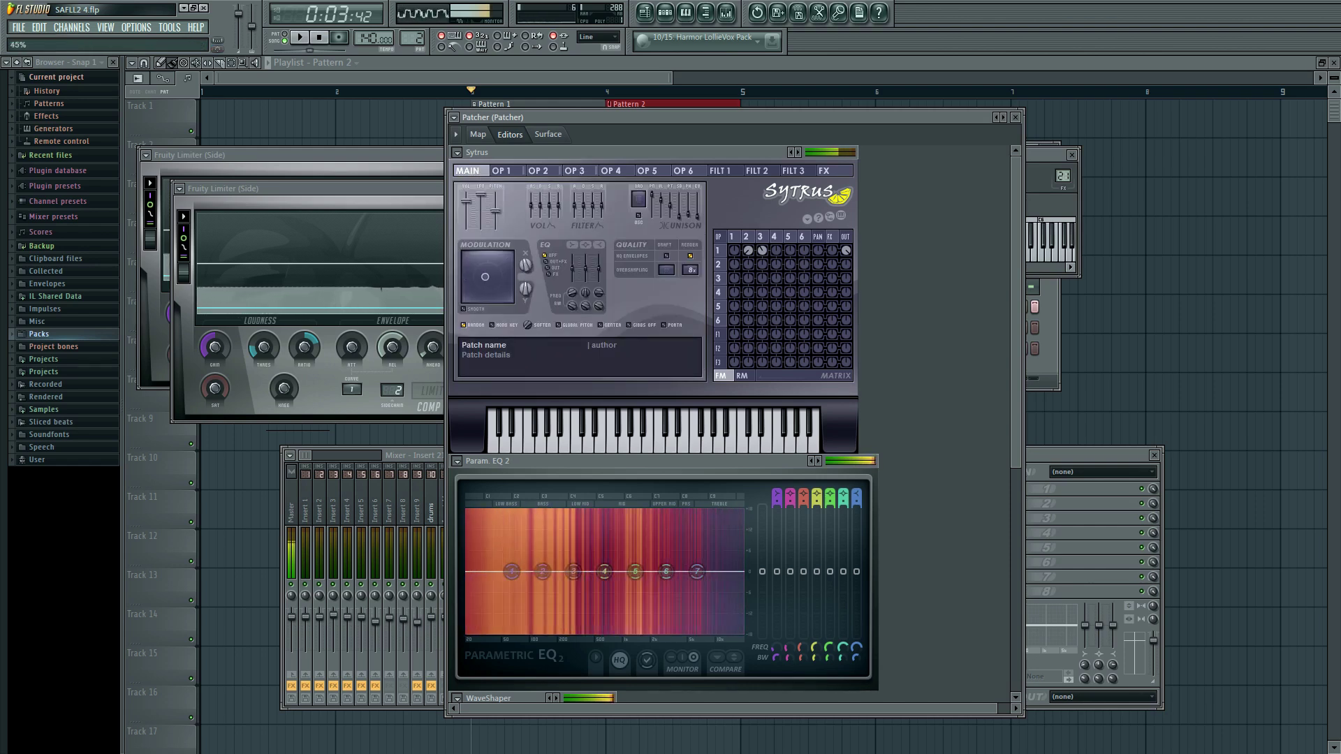
Step: Adjust operator 2's waveform shape and audition the distorted bass by sweeping Modulation X
left_click(748, 238)
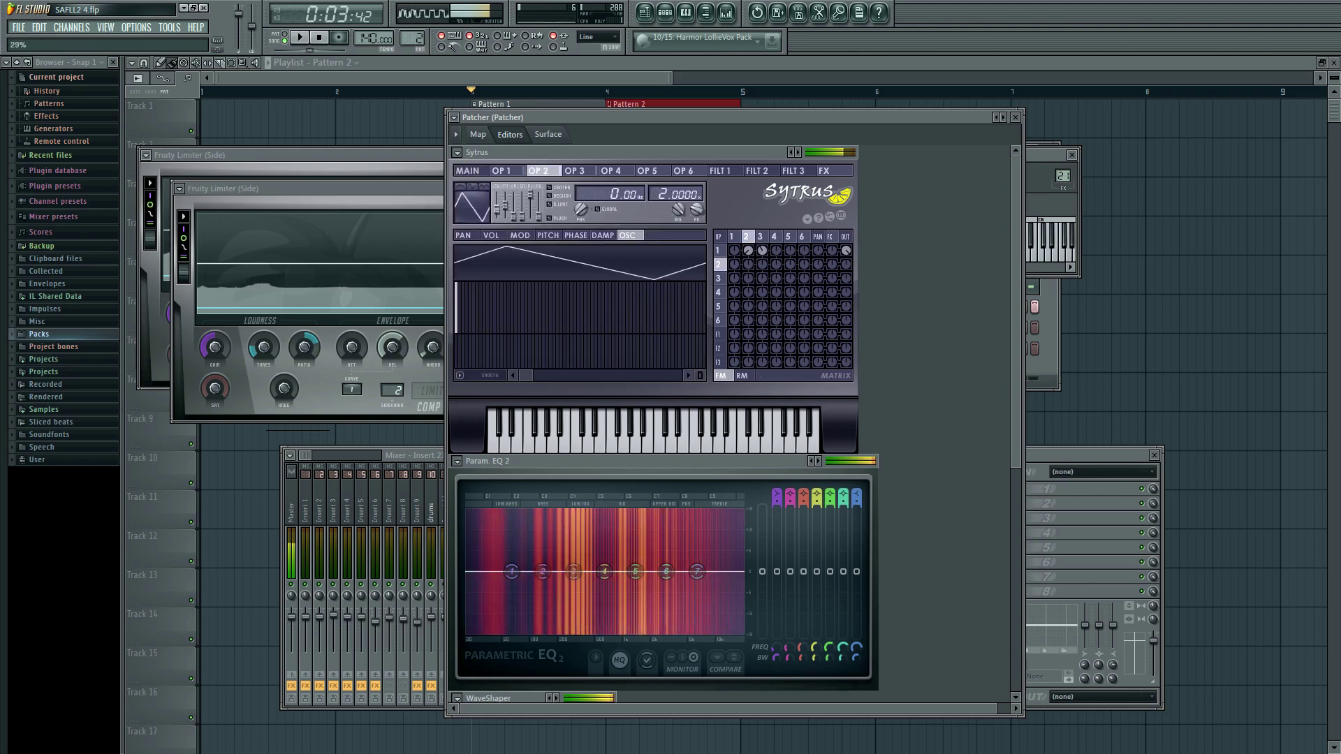
left_click(467, 173)
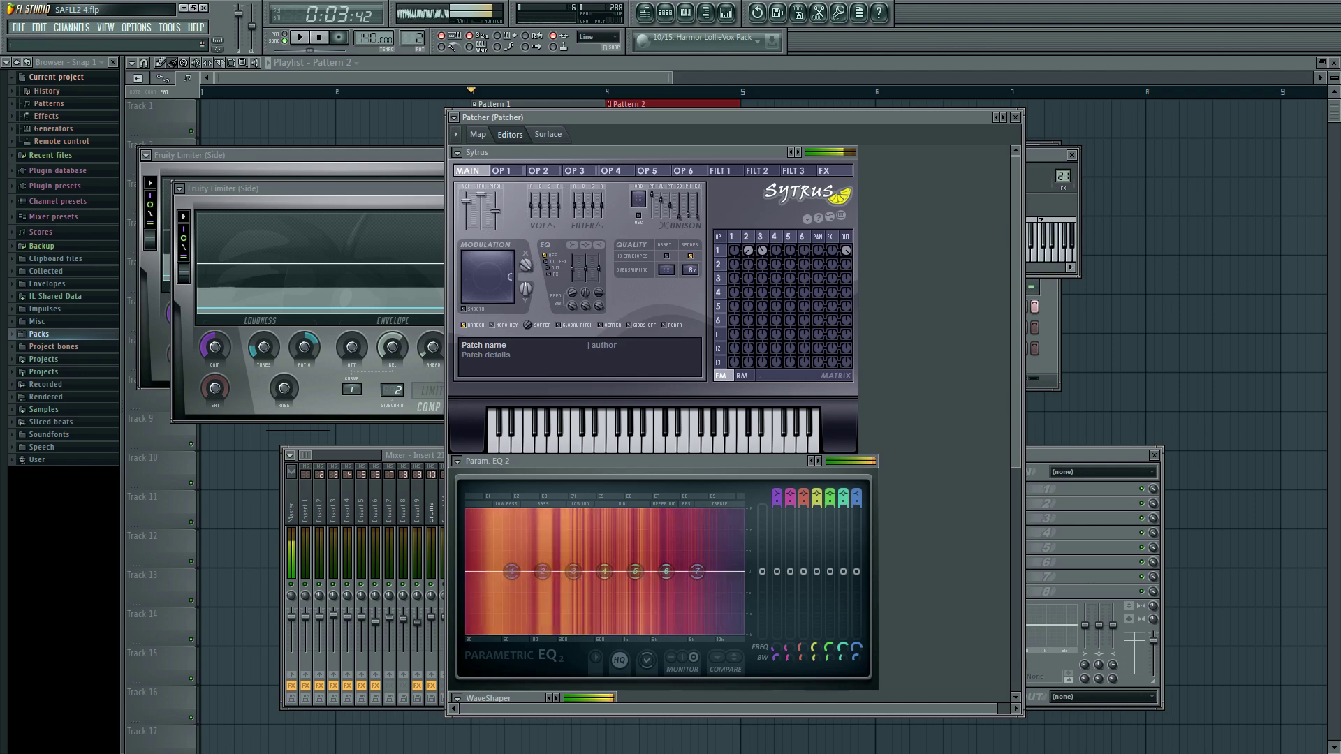
mouse_move(525, 265)
left_mouse_down()
mouse_move(525, 304)
mouse_move(507, 276)
mouse_move(529, 257)
left_mouse_up()
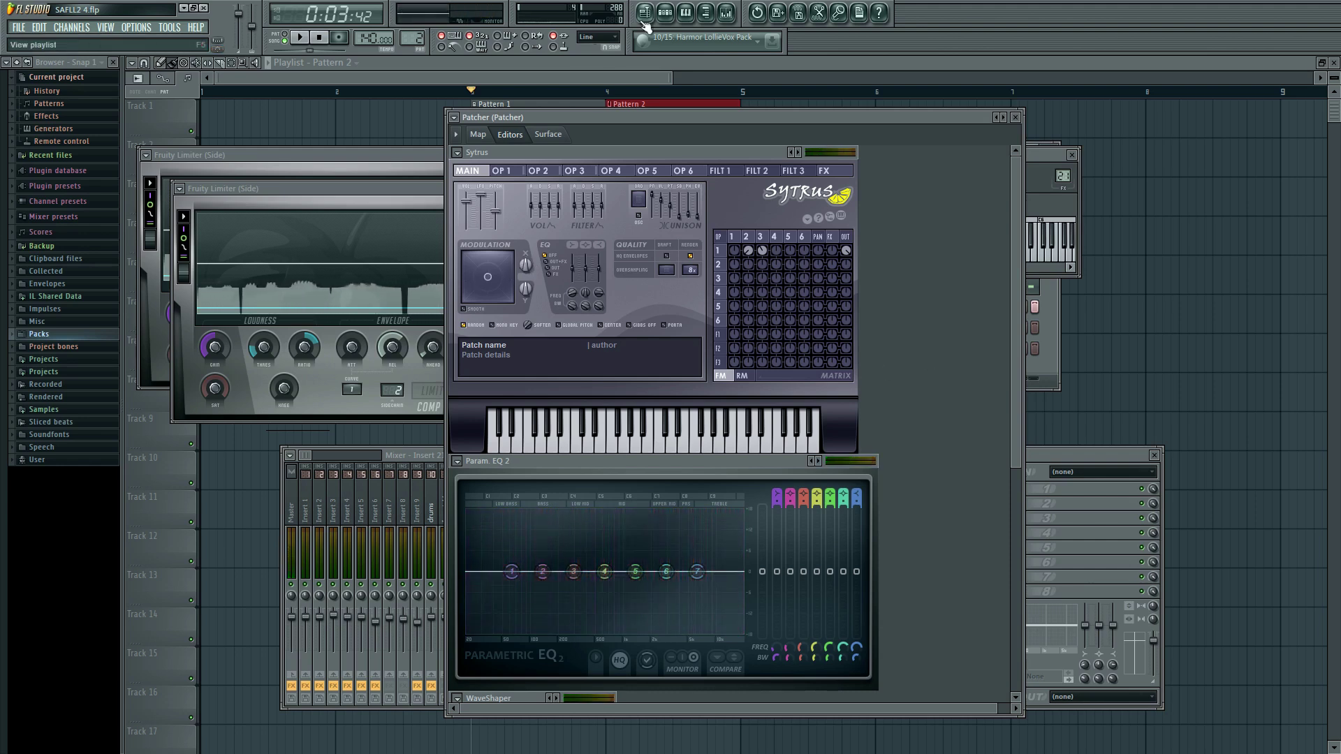
Step: Switch to Pattern 3 and open the Patcher channel's piano roll at the low bass octaves
left_click(669, 11)
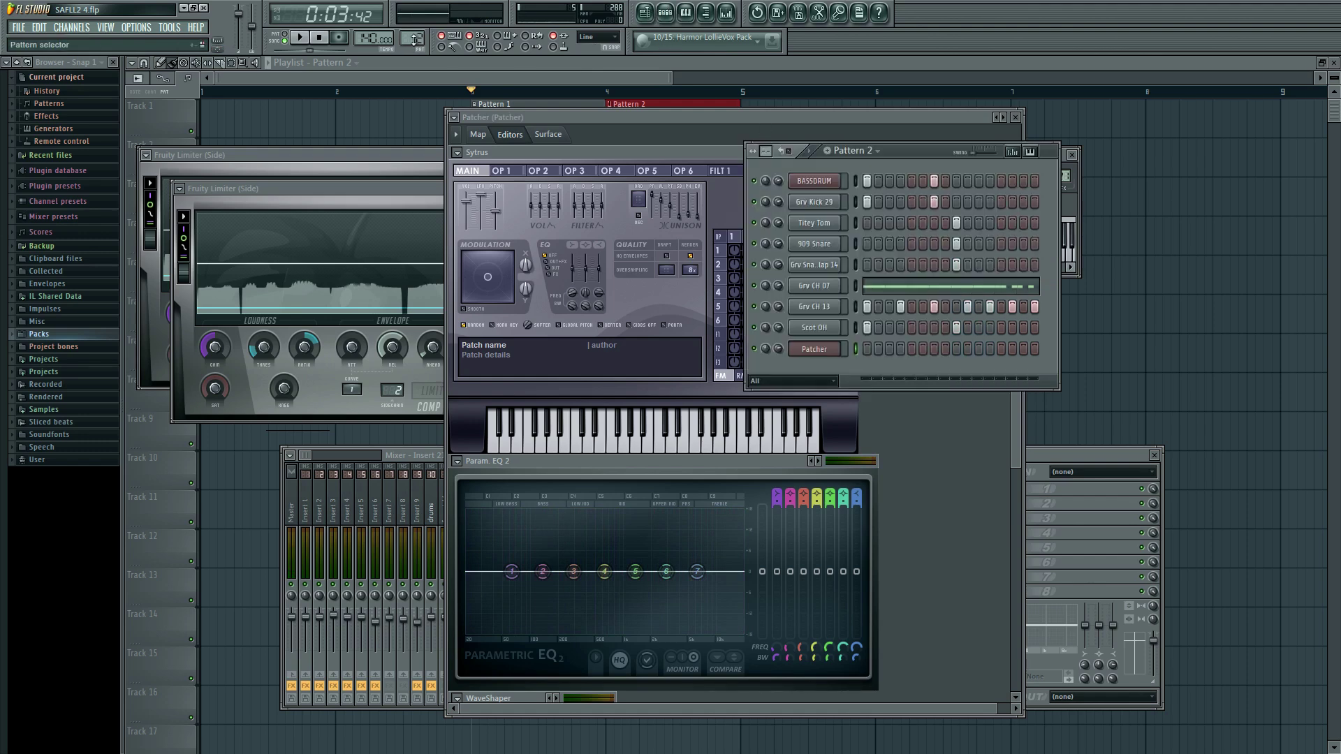
left_click_drag(415, 39, 421, 55)
right_click(812, 350)
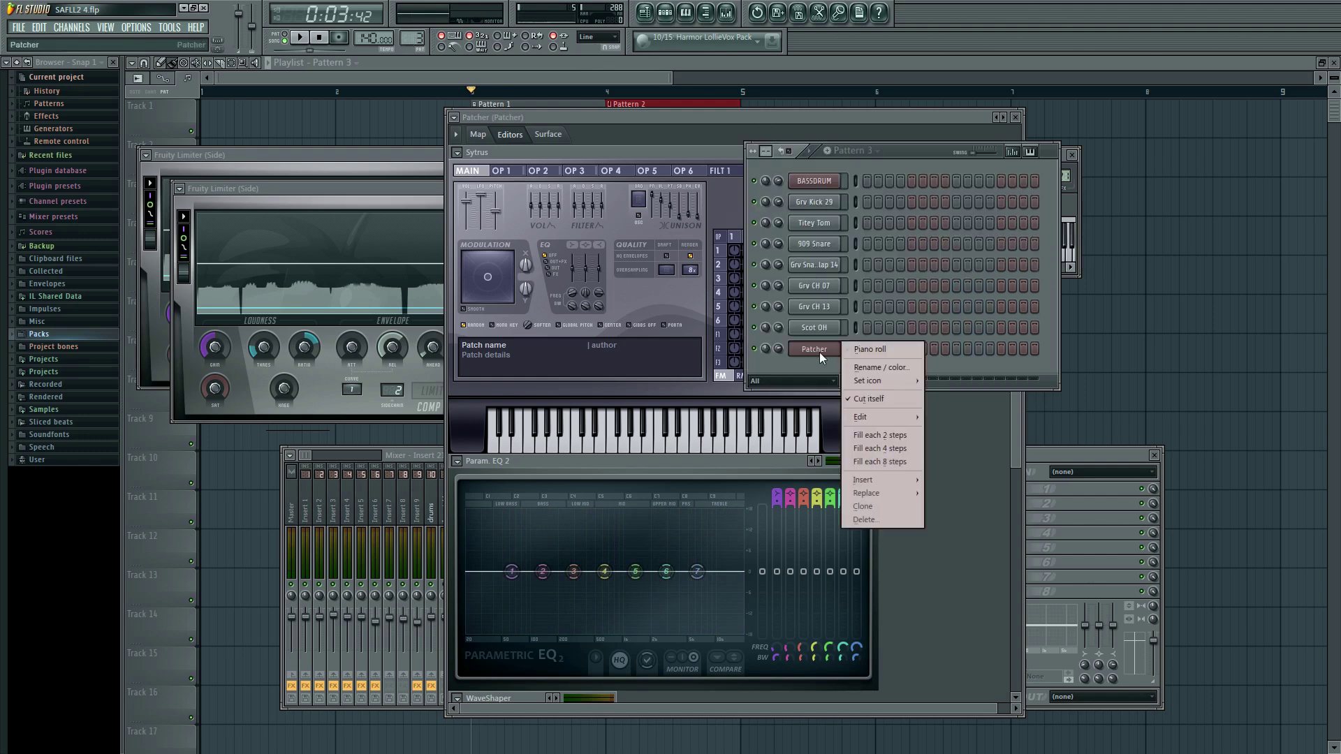
left_click(873, 350)
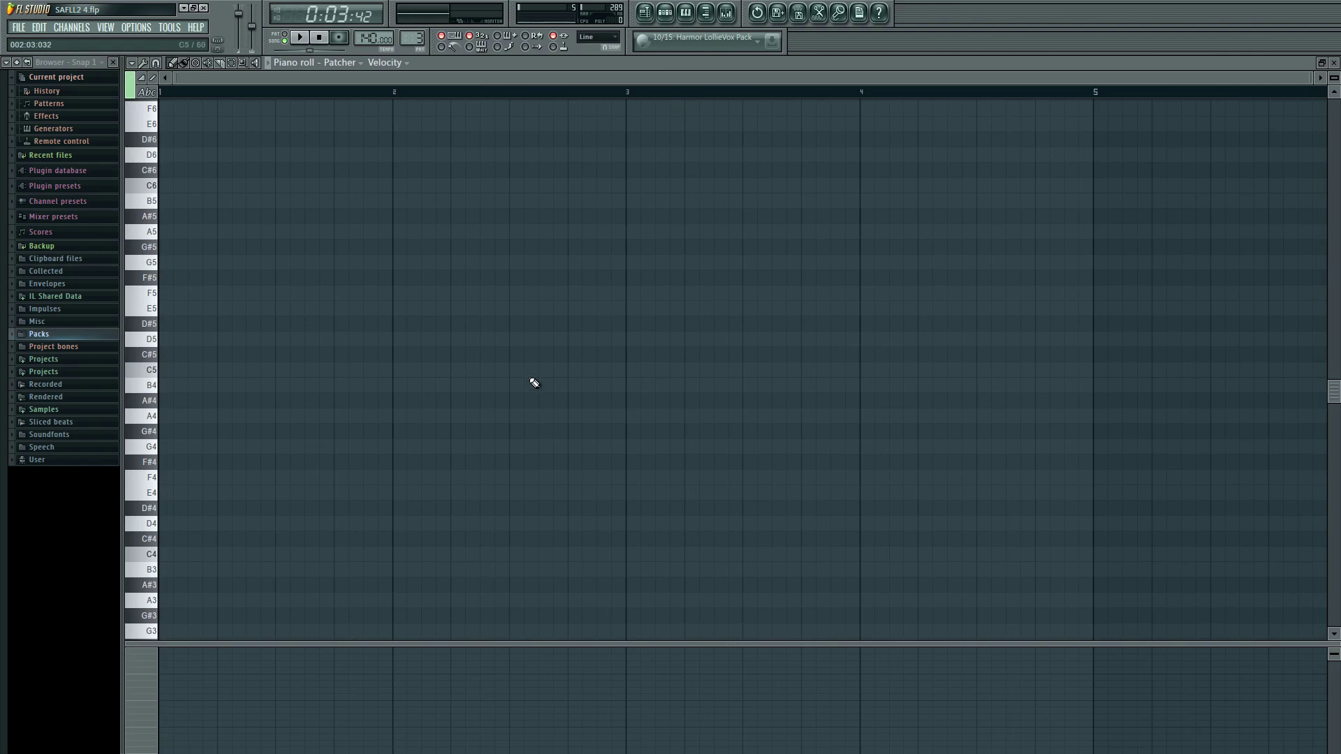
scroll(279, 464, "down", 10)
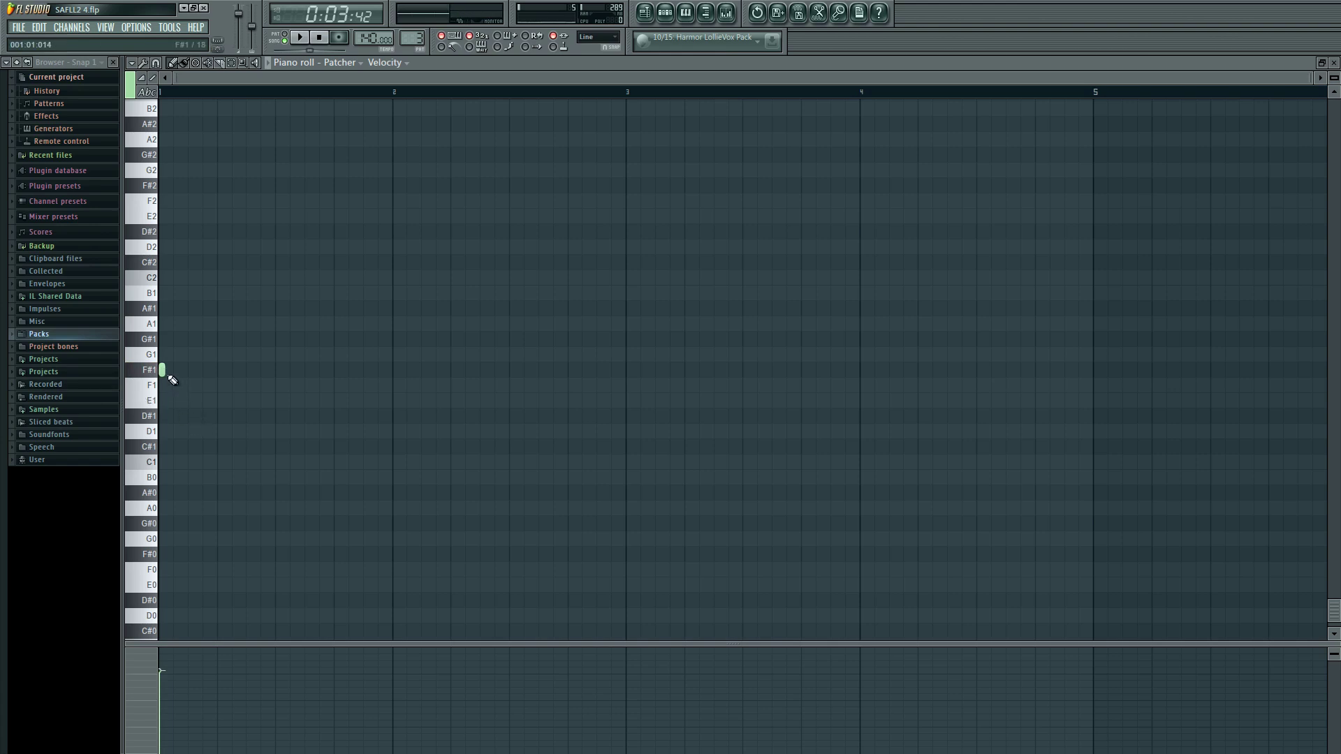
Step: Extend the F#1 note to one full bar and place Pattern 3 on Track 3 at bar 3 of the playlist
left_click_drag(165, 374, 386, 376)
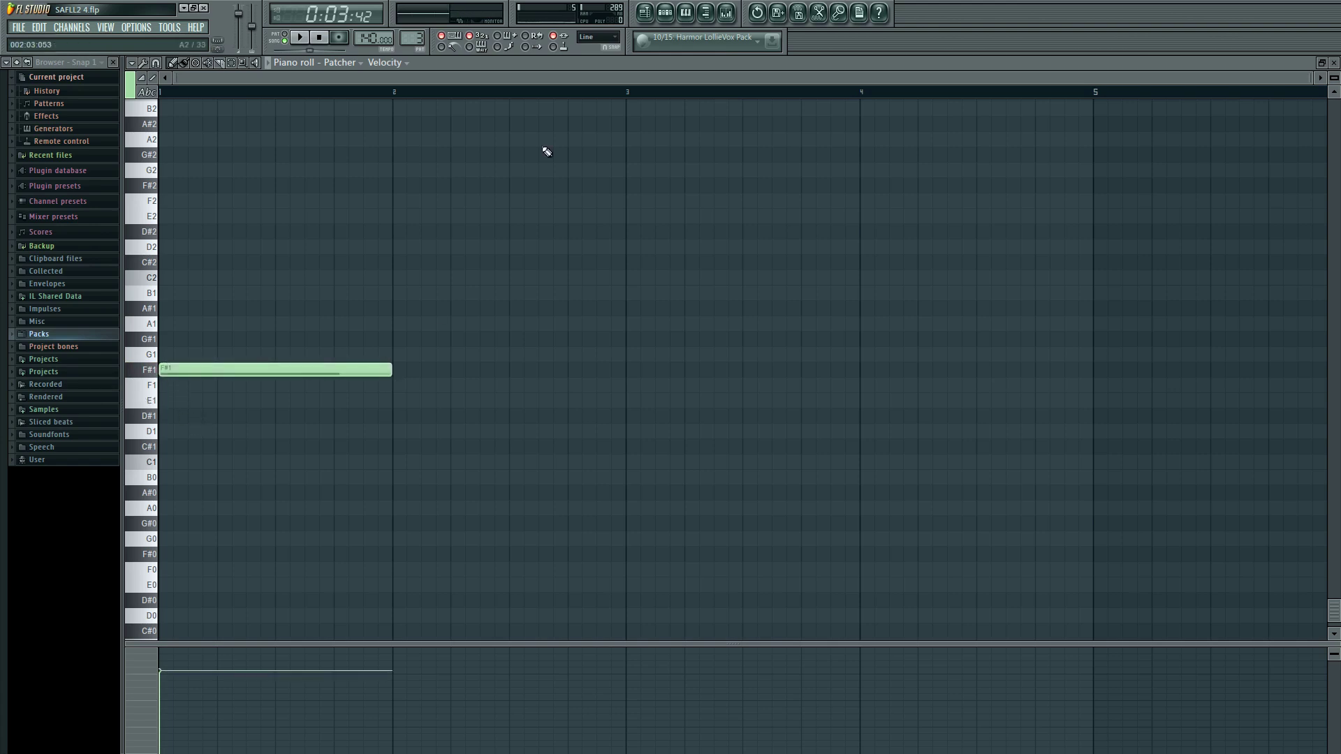
key("F5")
key("space")
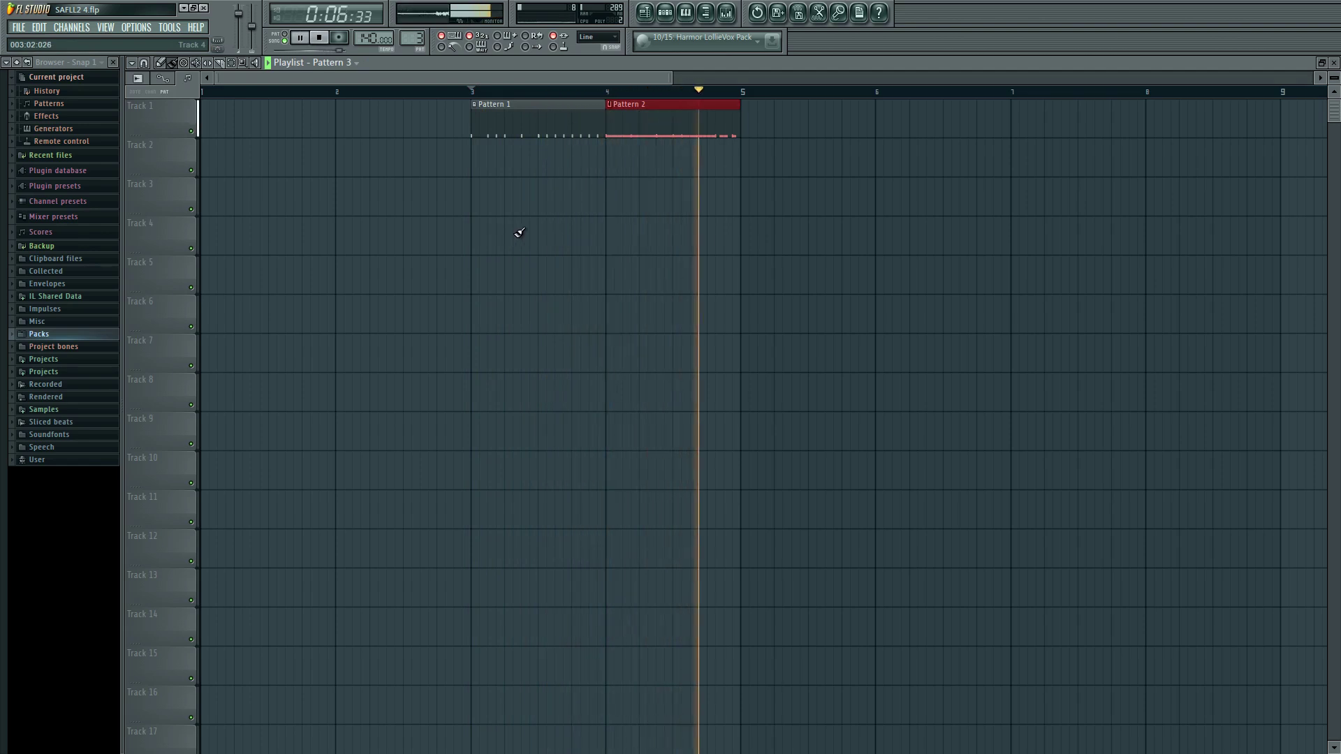
key("space")
left_click(478, 203)
scroll(525, 267, "down", 3)
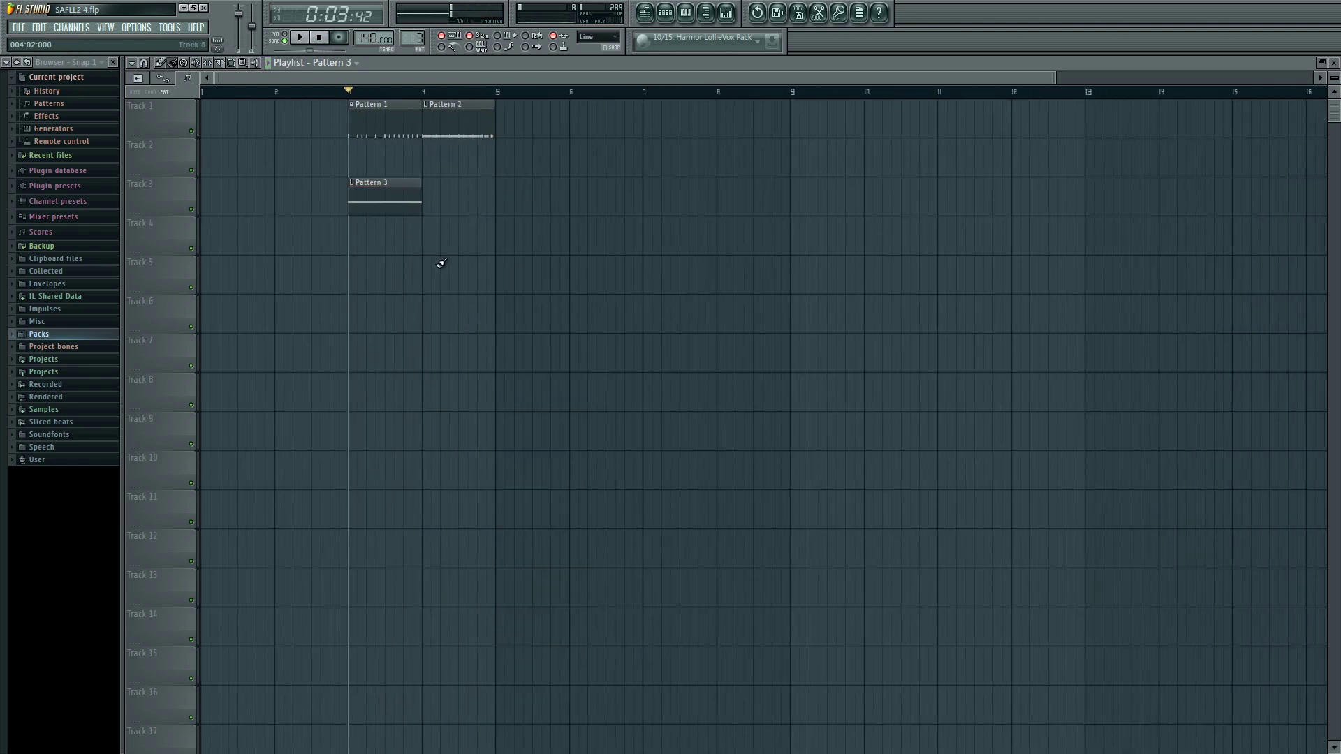
scroll(377, 299, "up", 3)
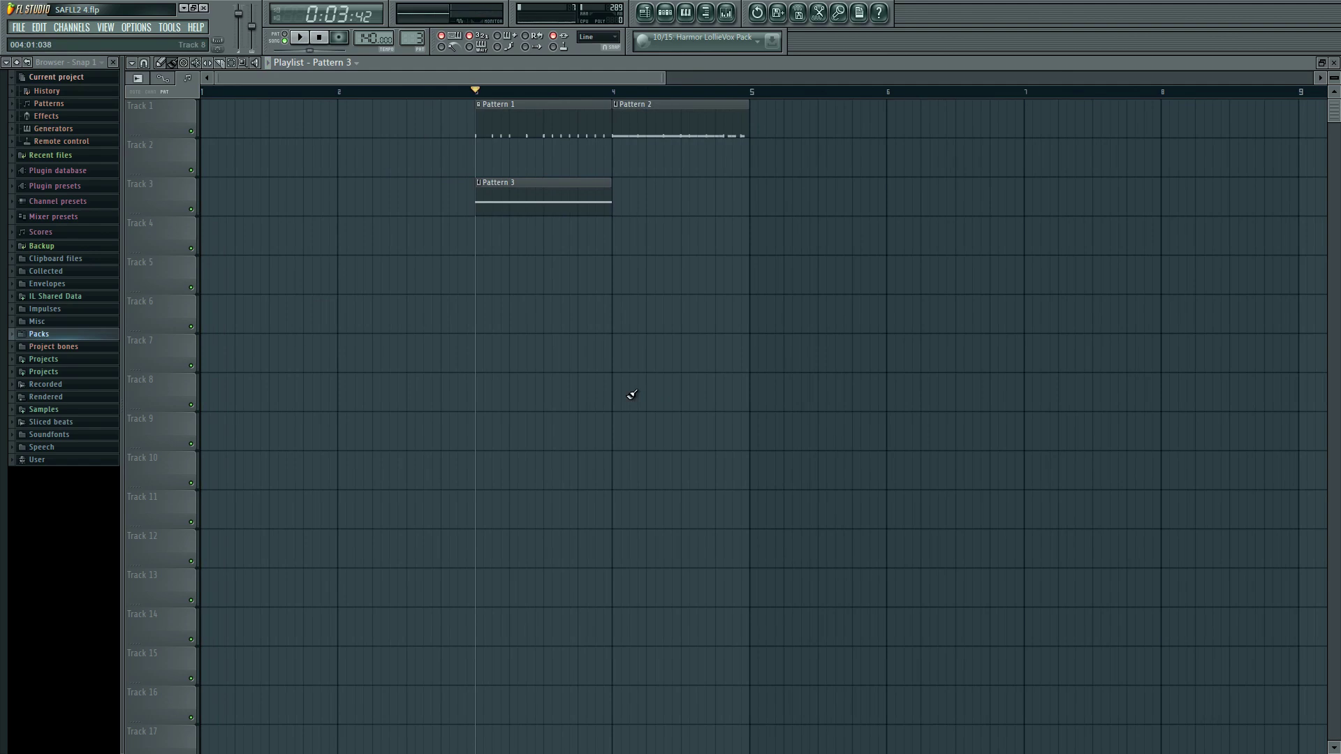
scroll(587, 301, "down", 2)
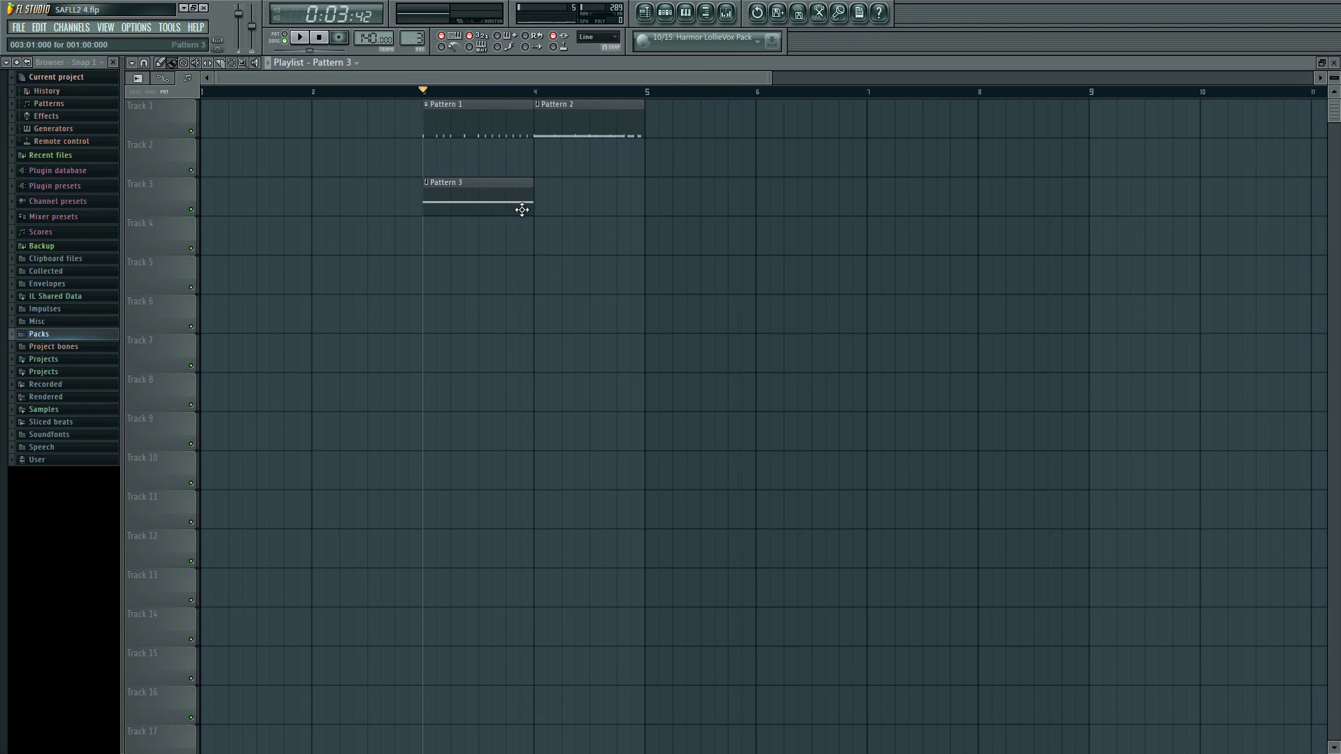
Step: Select bar 3 on the playlist timeline as the range covering Pattern 1 and Pattern 3
left_click(666, 15)
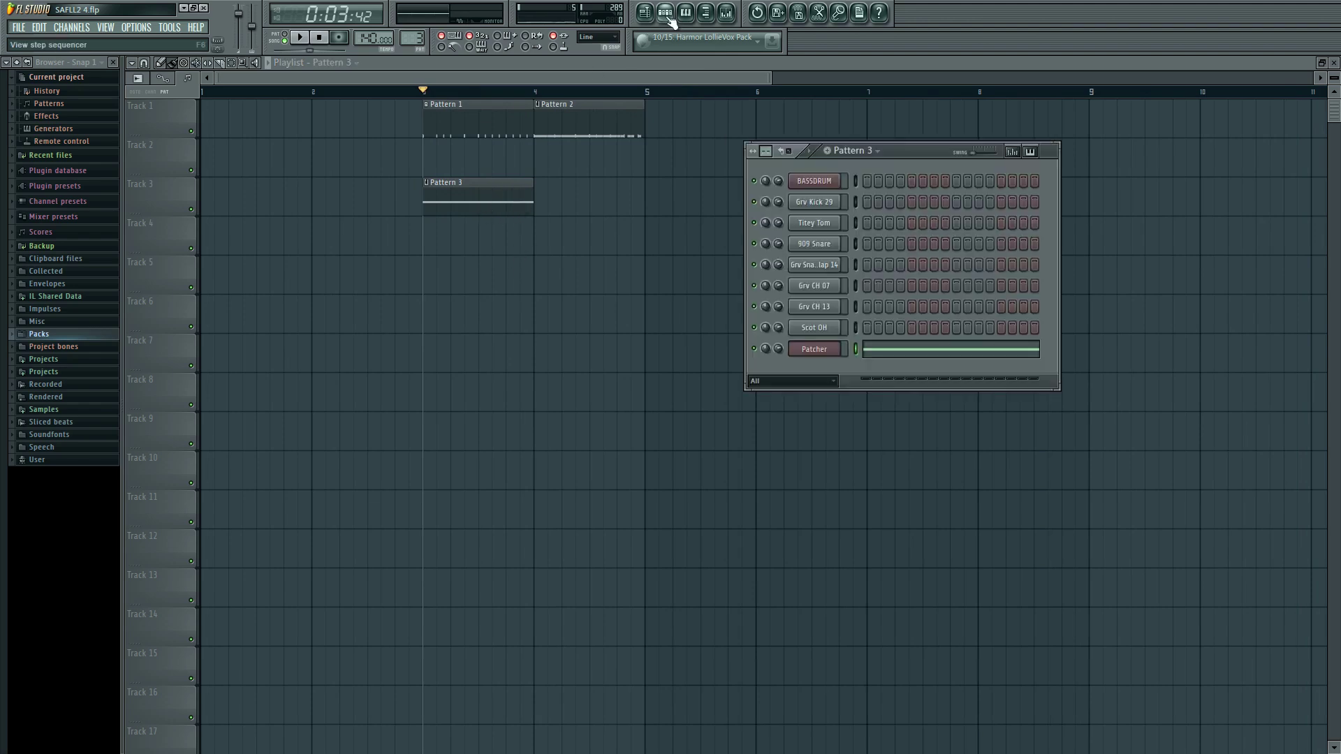
left_click(822, 357)
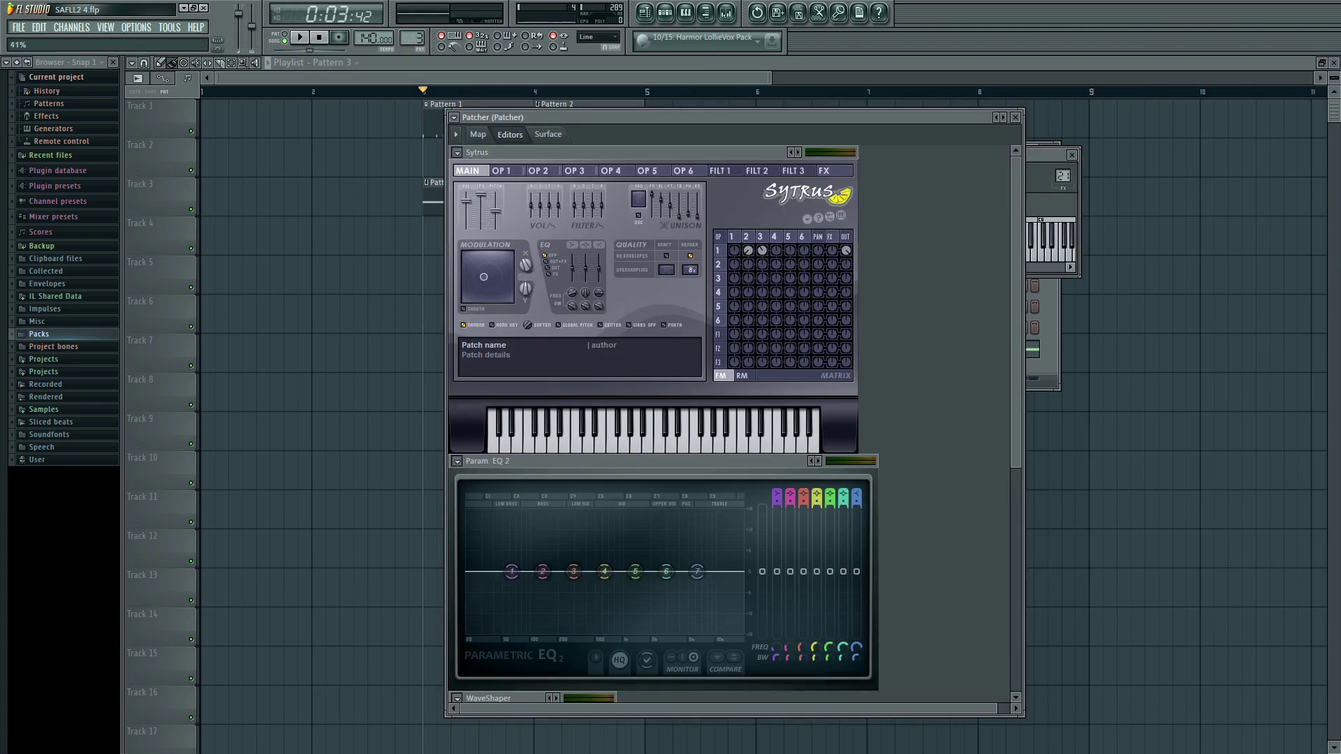
left_click(422, 92)
left_click_drag(422, 91, 536, 105)
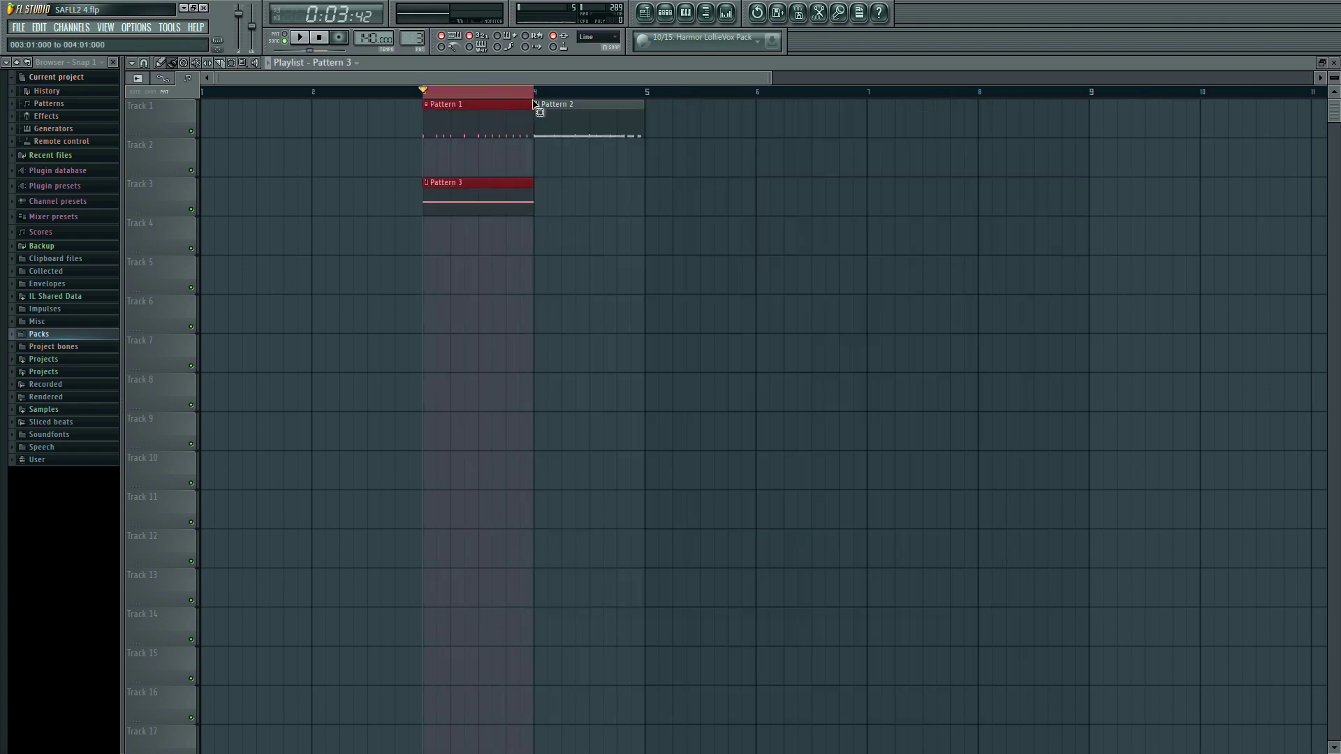
Step: Activate Sytrus's Modulation X knob as a linkable parameter inside the Patcher channel
left_click(670, 11)
left_click(827, 351)
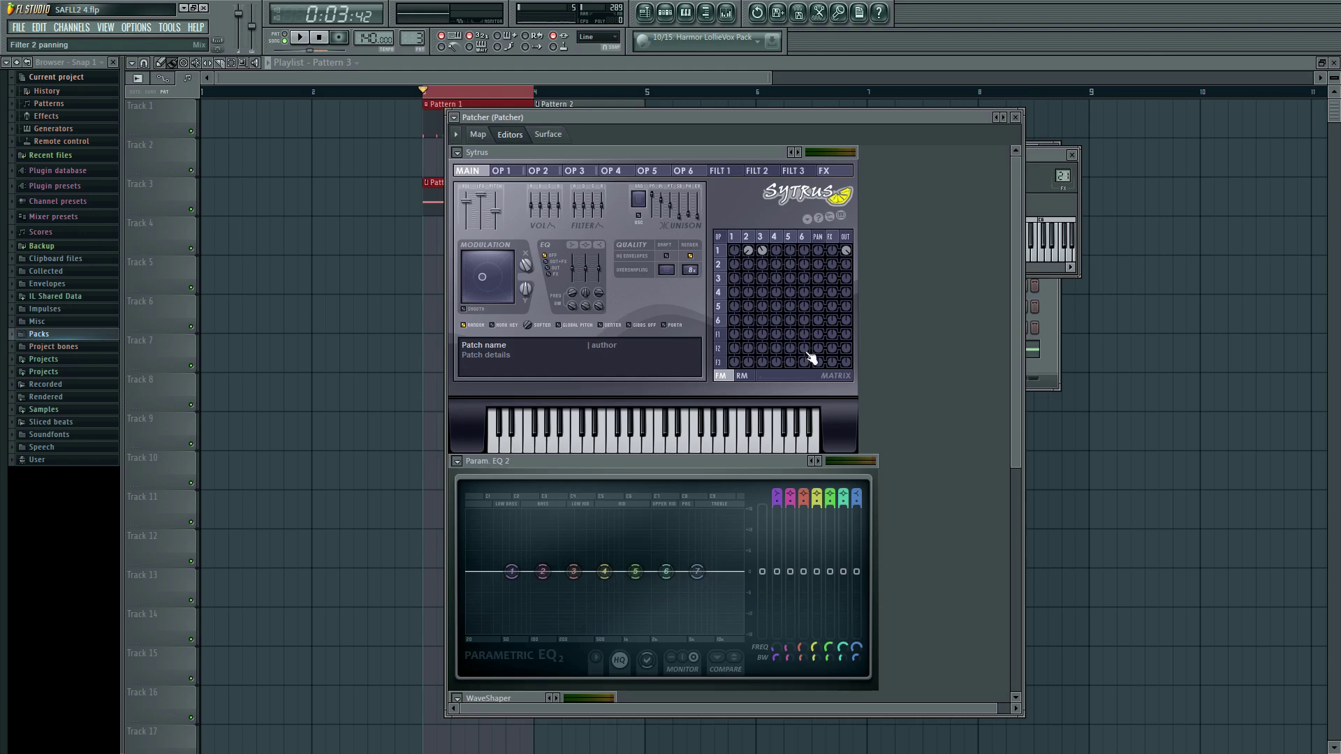
right_click(525, 268)
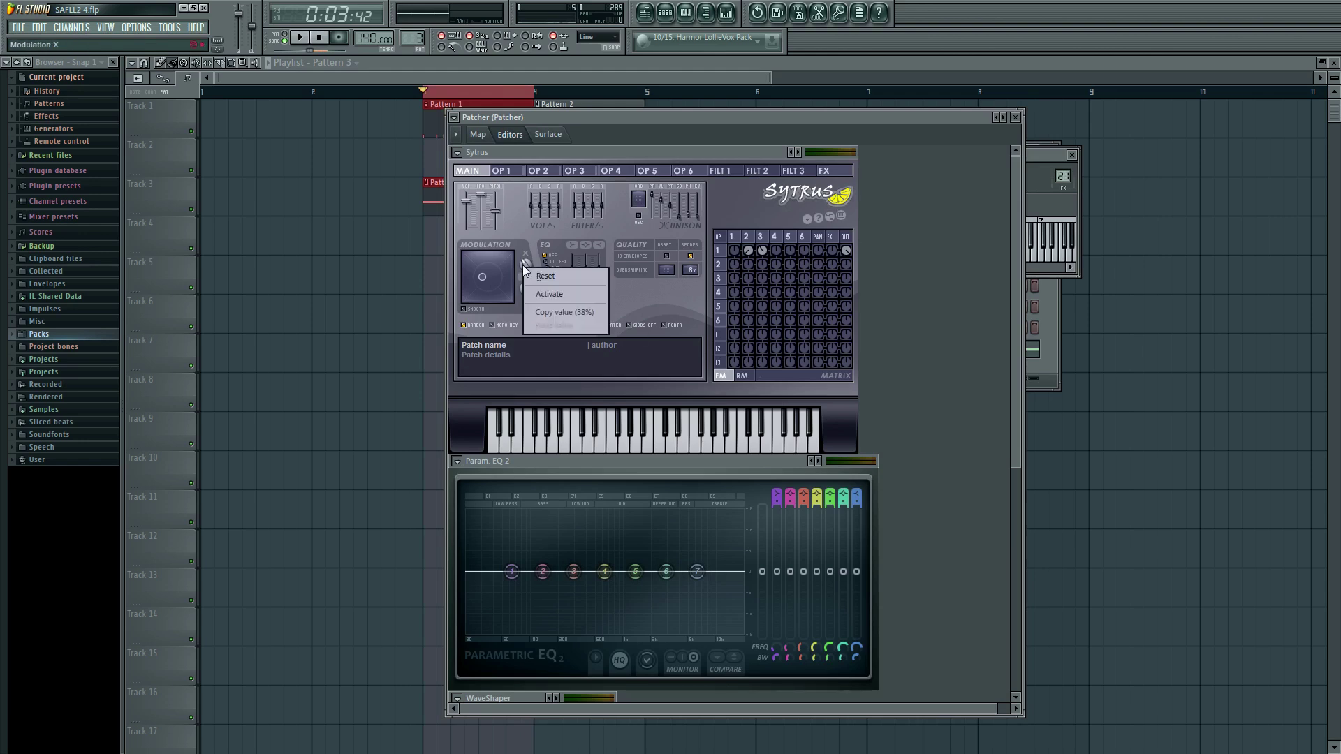
left_click(542, 296)
Step: Add a Fruity Peak Controller to the Patcher map and place it beside the Surface module
left_click(477, 134)
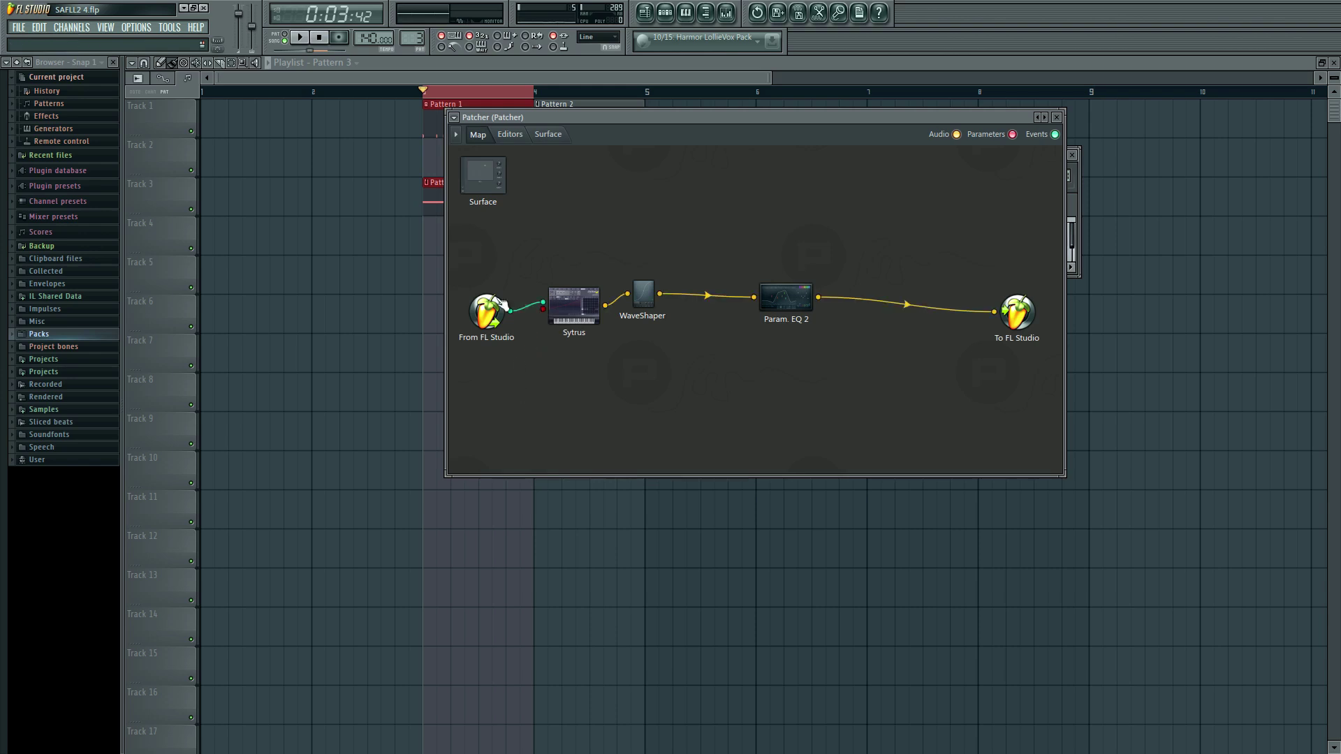
right_click(542, 198)
mouse_move(560, 221)
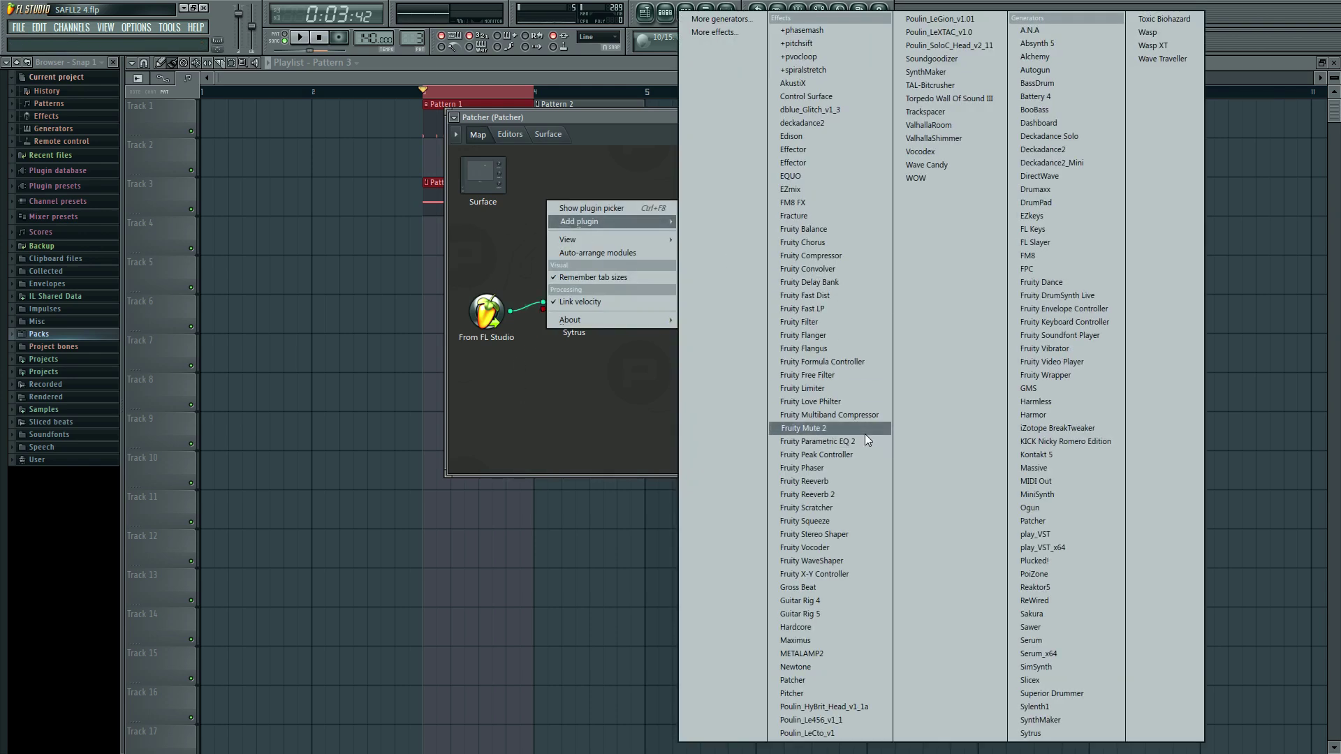
left_click(861, 454)
mouse_move(545, 201)
left_mouse_down()
mouse_move(530, 190)
mouse_move(547, 181)
left_mouse_up()
Step: Enable the Peak Controller's Peak output, link it to Sytrus's Modulation X input, and remove that link again
right_click(562, 194)
mouse_move(600, 274)
mouse_move(665, 287)
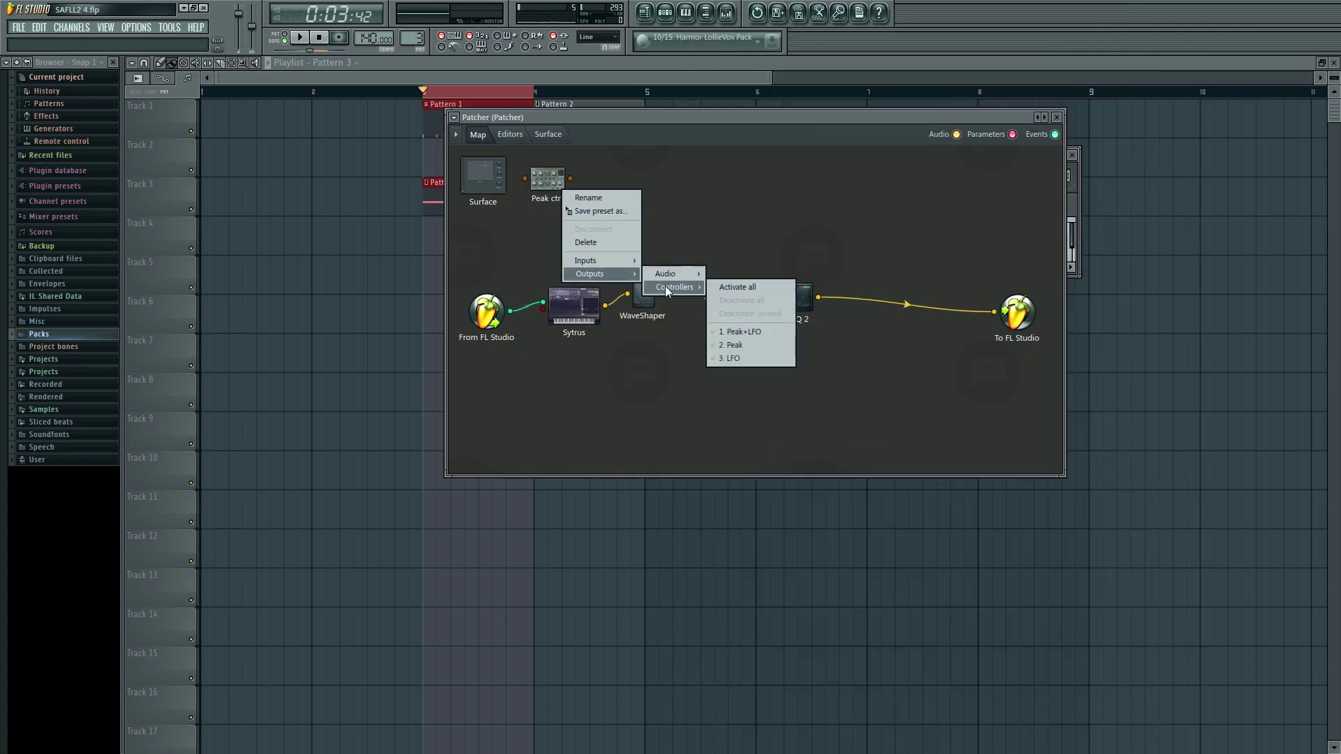
left_click(748, 345)
left_click_drag(543, 308, 550, 306)
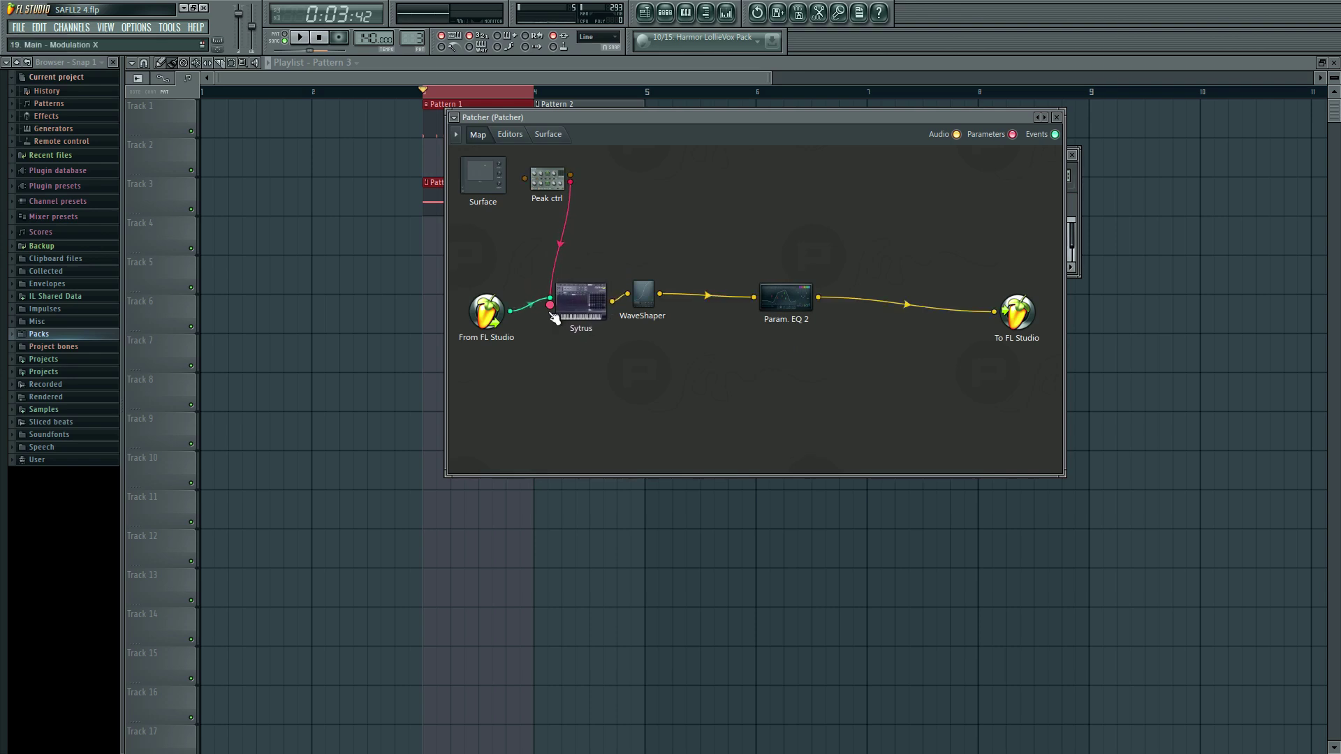
right_click(550, 306)
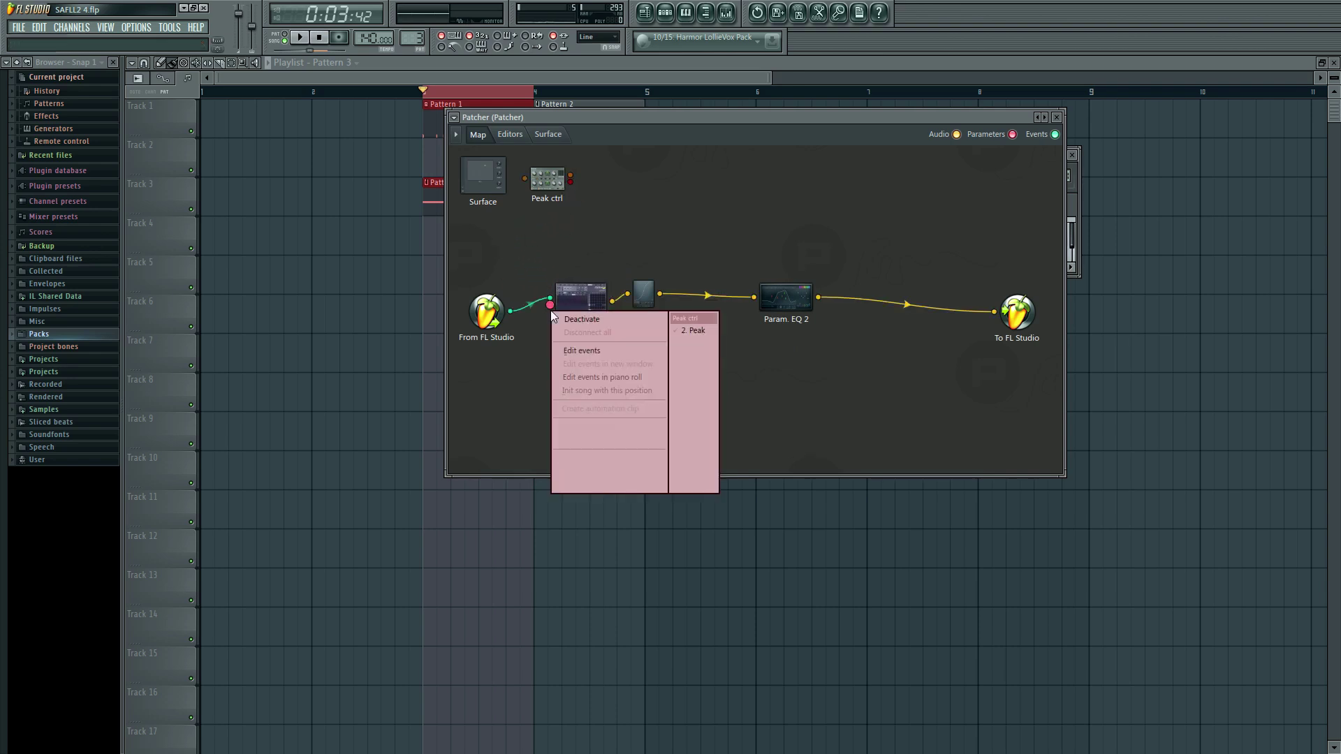
Step: Create an automation clip for Sytrus's Modulation X over the selected bar
double_click(571, 288)
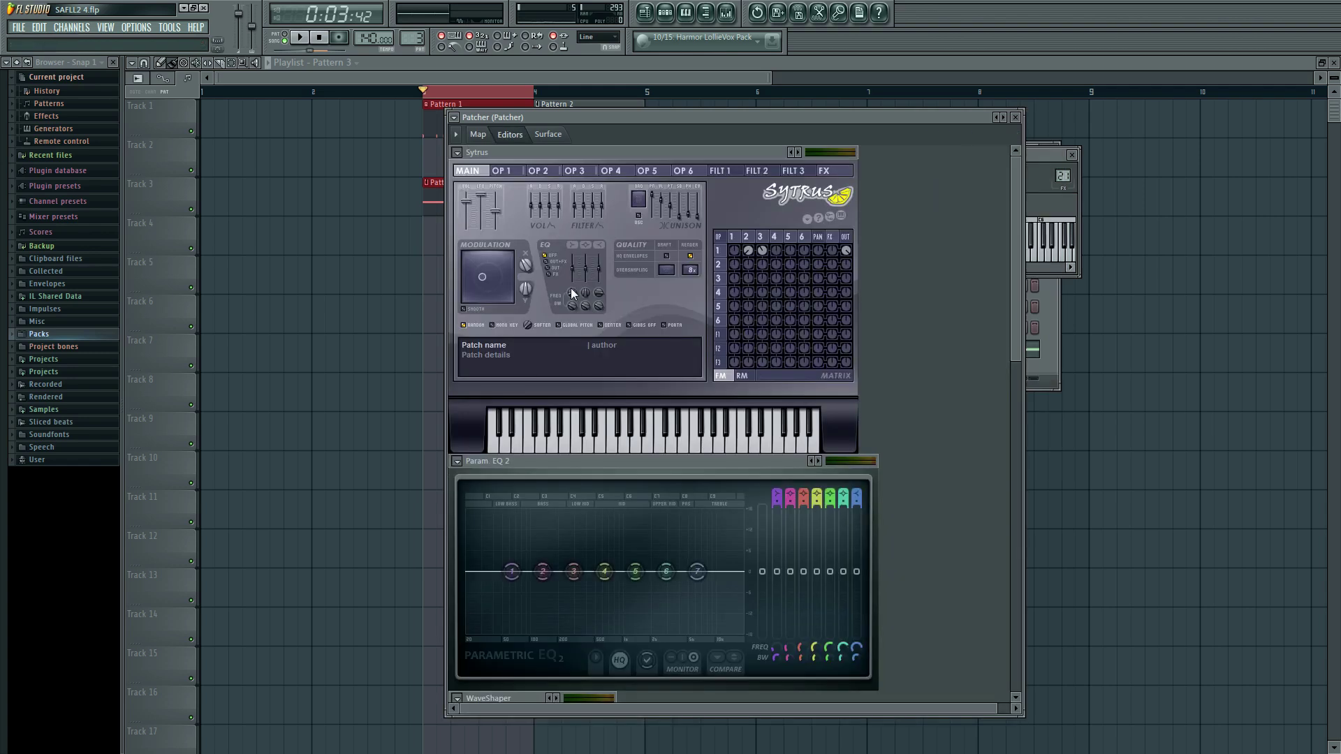
right_click(526, 266)
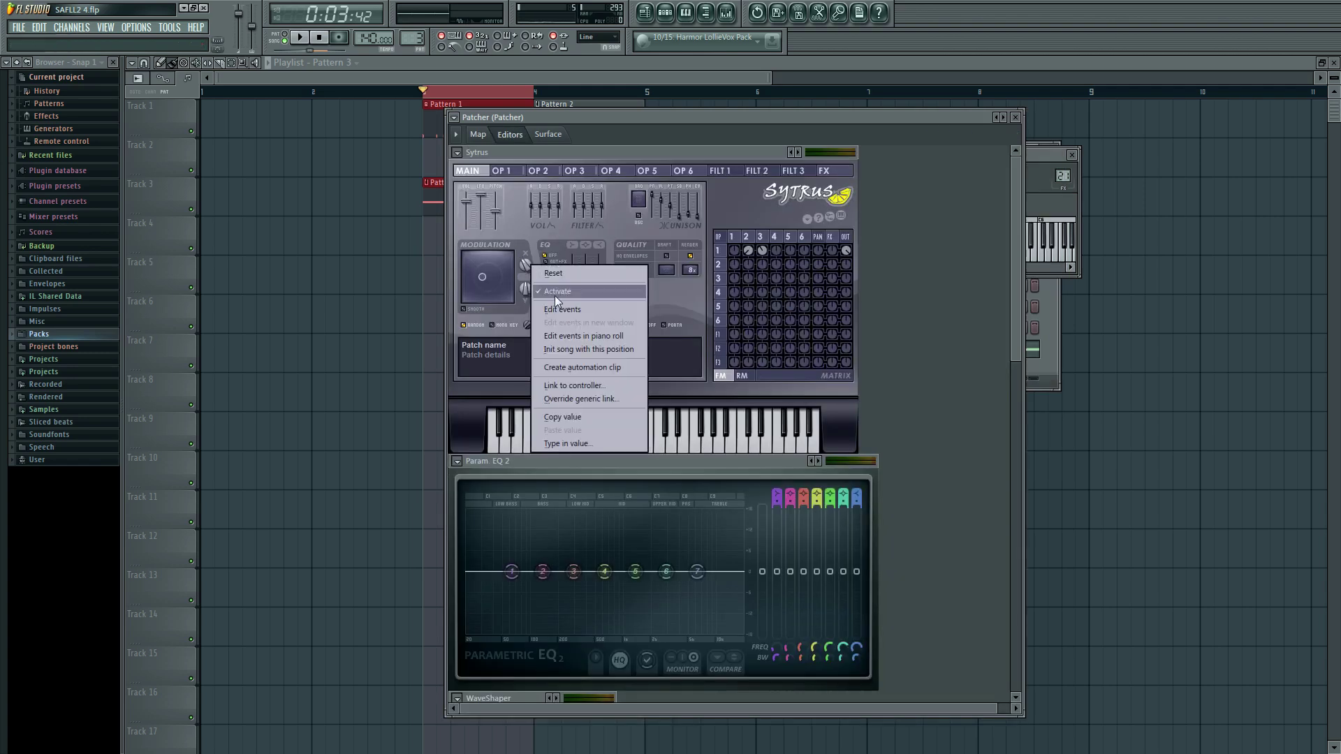
left_click(593, 368)
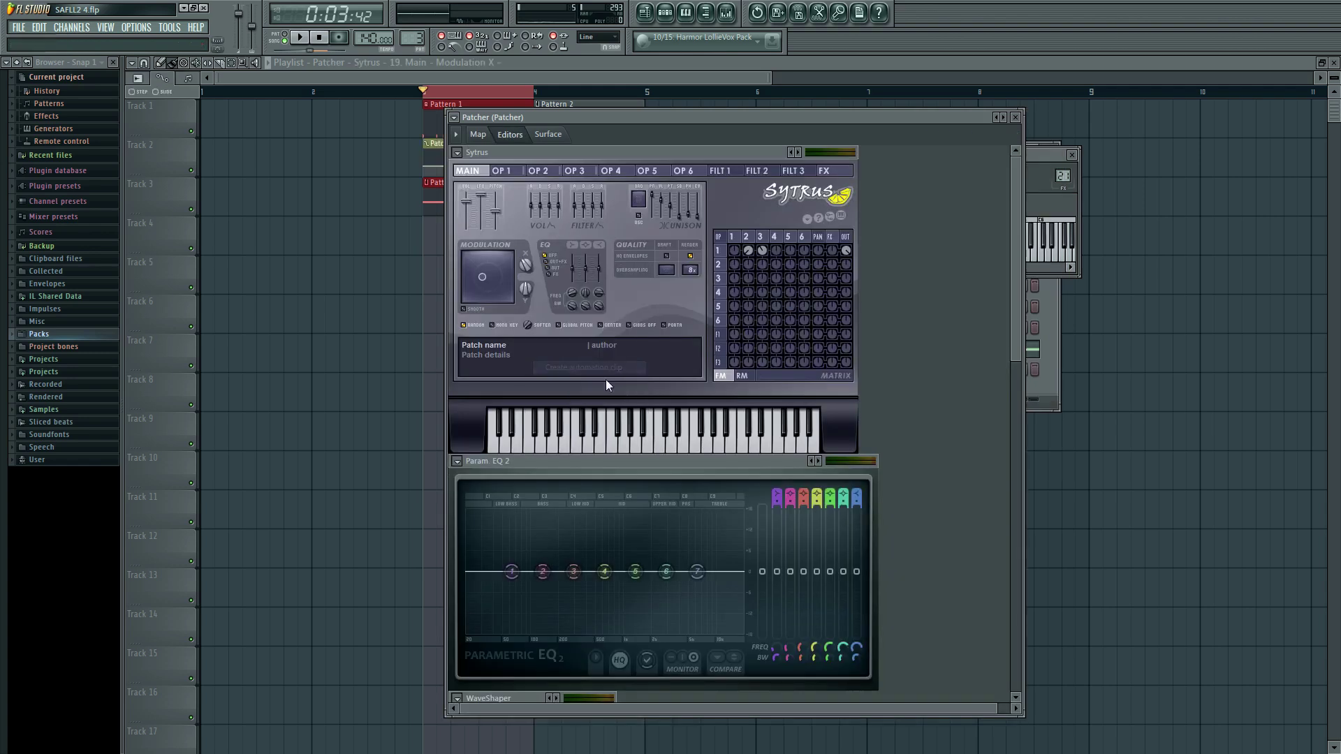
Step: Delete the Peak Controller from the Patcher map
left_click(478, 134)
right_click(535, 186)
left_click(573, 239)
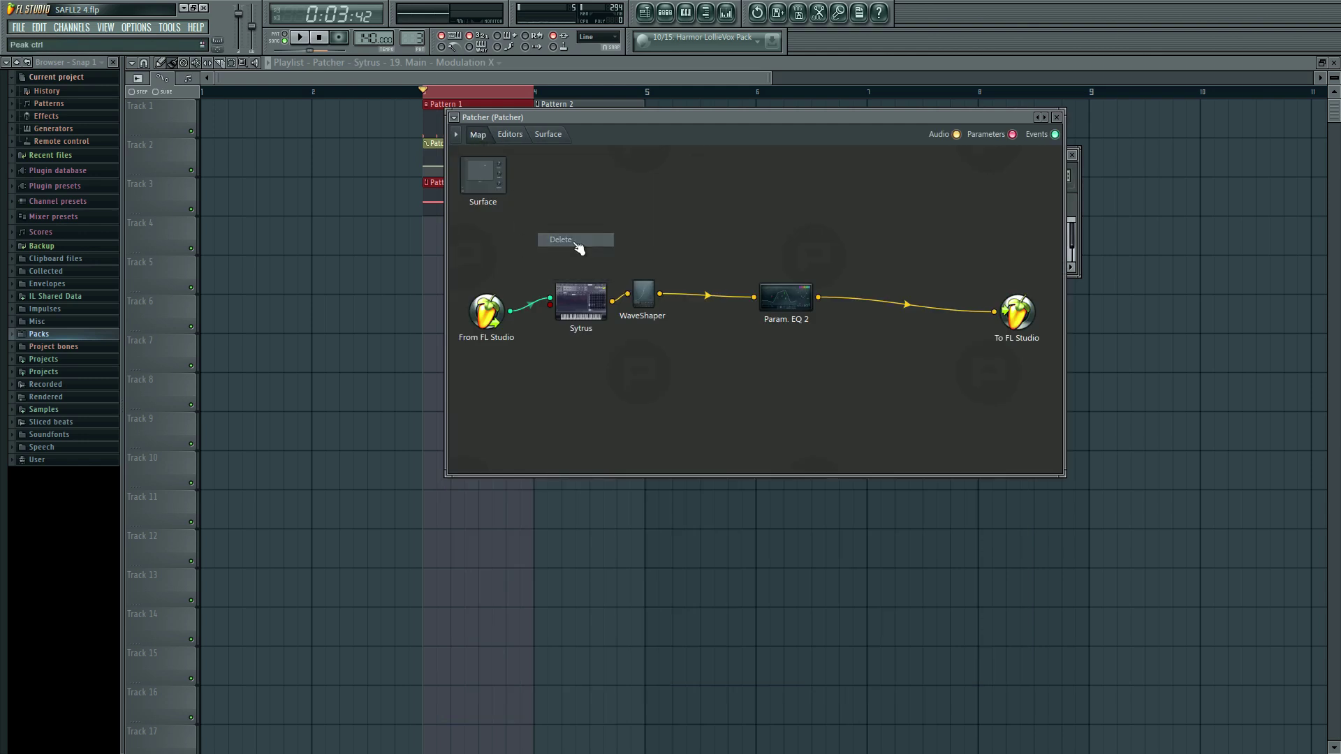
Step: Lower the start of the Modulation X envelope to its minimum, add a point for the opening ramp, and audition it
right_click(280, 284)
scroll(428, 206, "up", 4)
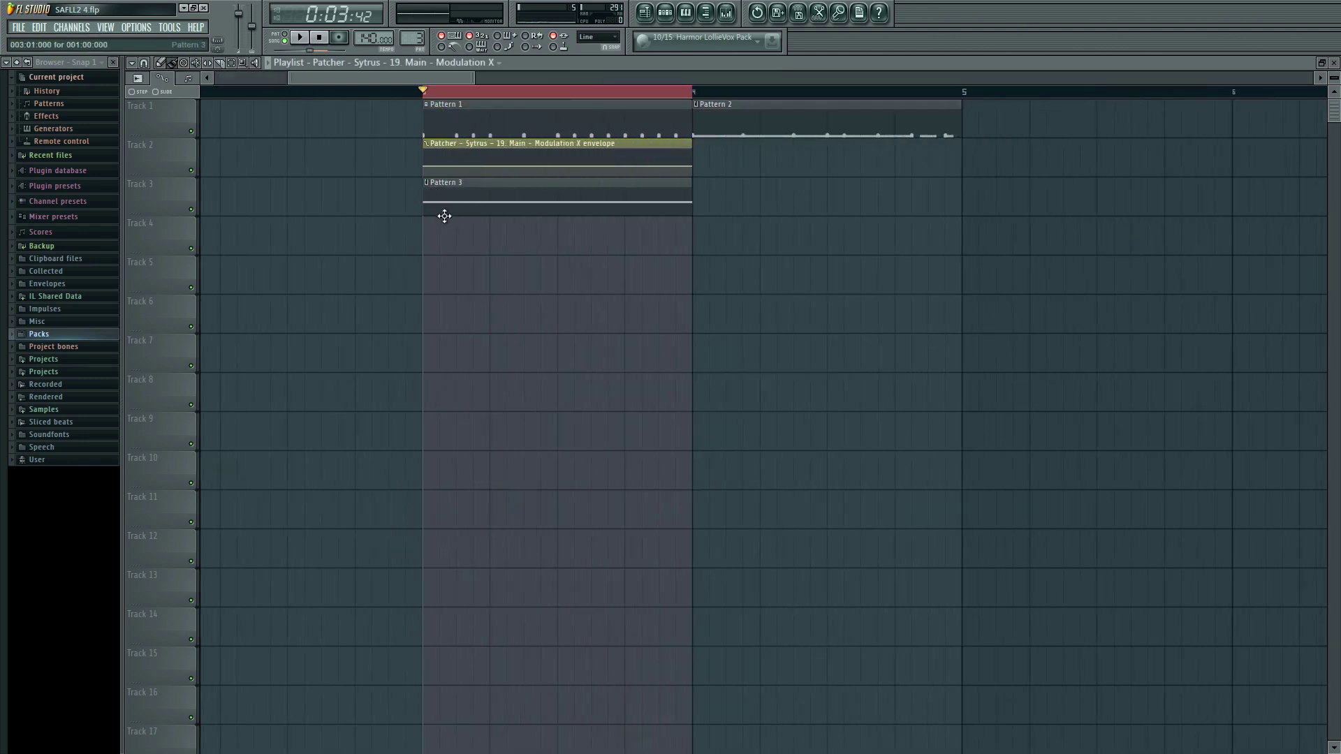
left_click_drag(418, 166, 419, 178)
right_click(464, 174)
key("space")
key("space")
Step: Add alternating peaks and dips across the Modulation X envelope, with a plateau and a sharp jump near the bar's end
right_click(513, 151)
left_click(529, 167)
right_click(585, 151)
right_click(609, 176)
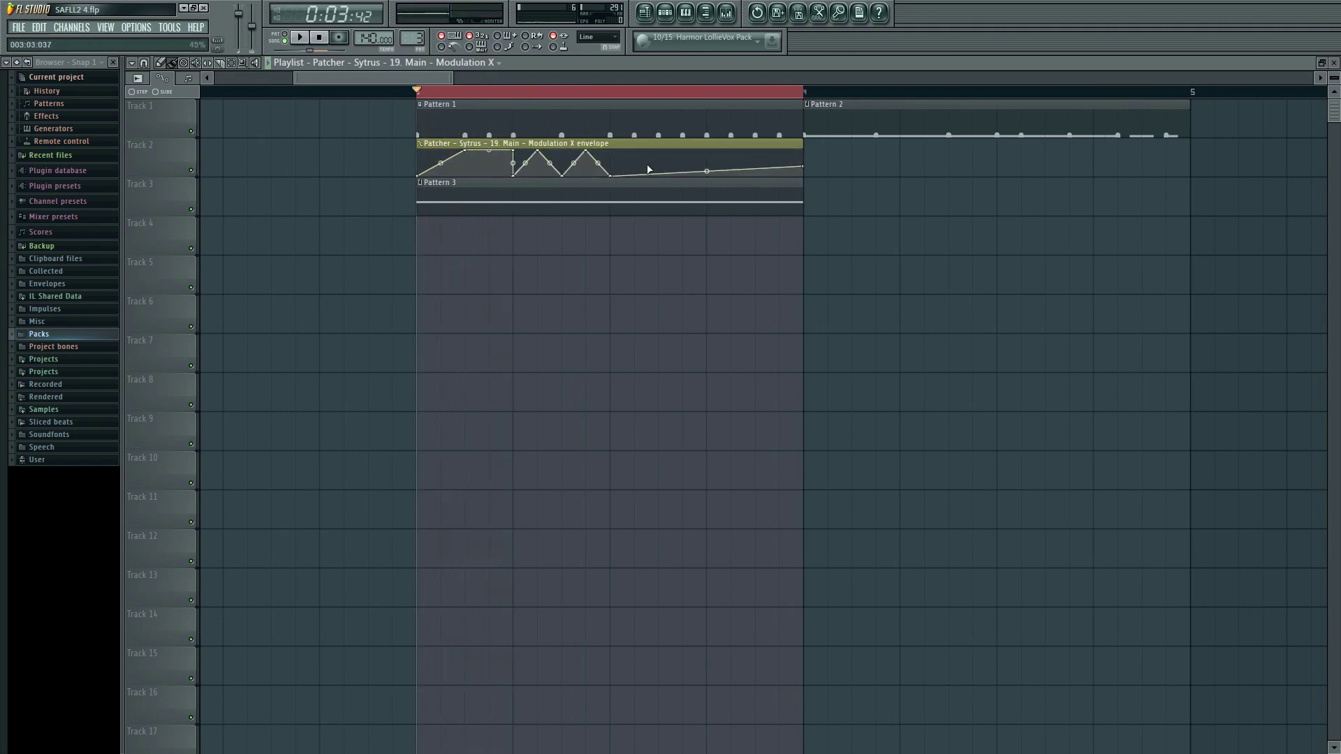
left_click_drag(656, 169, 766, 164)
Step: Play the loop and examine the Side mixer track's two Fruity Limiters and the Insert 21 level
key("space")
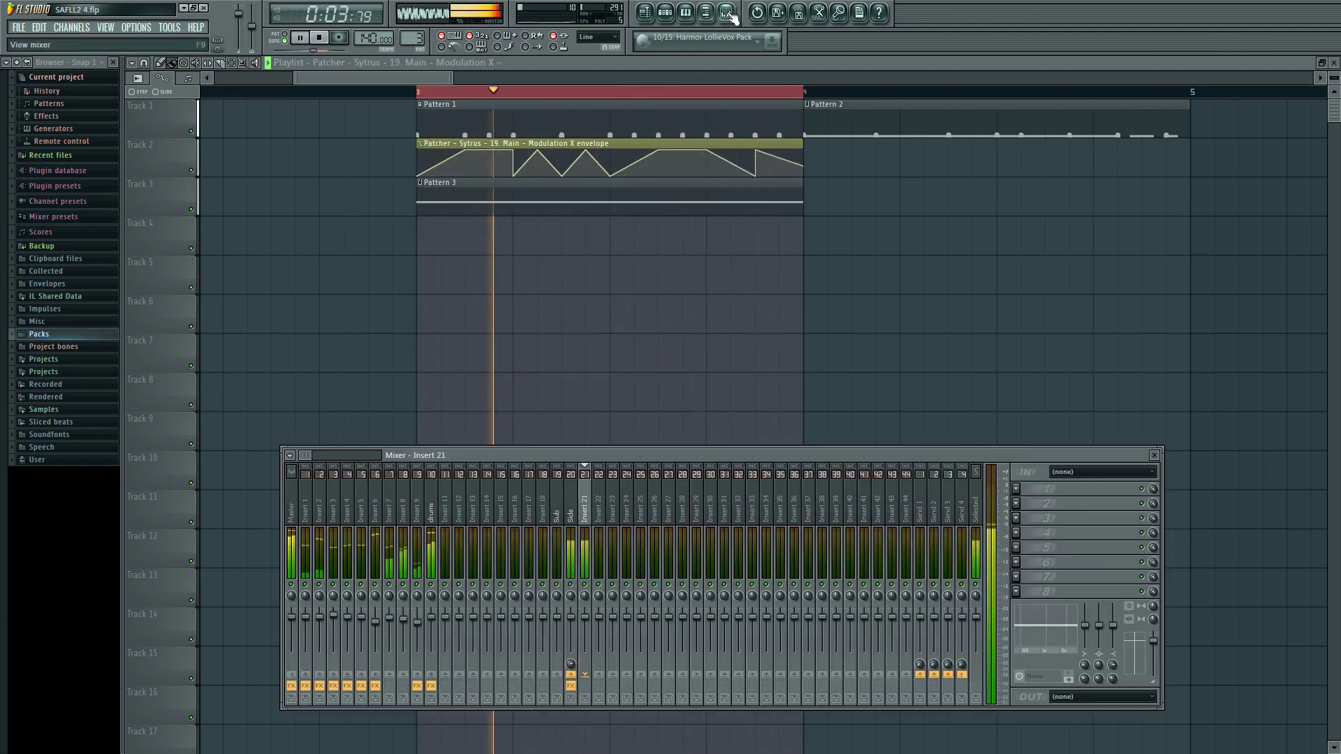
key("F9")
left_click(570, 516)
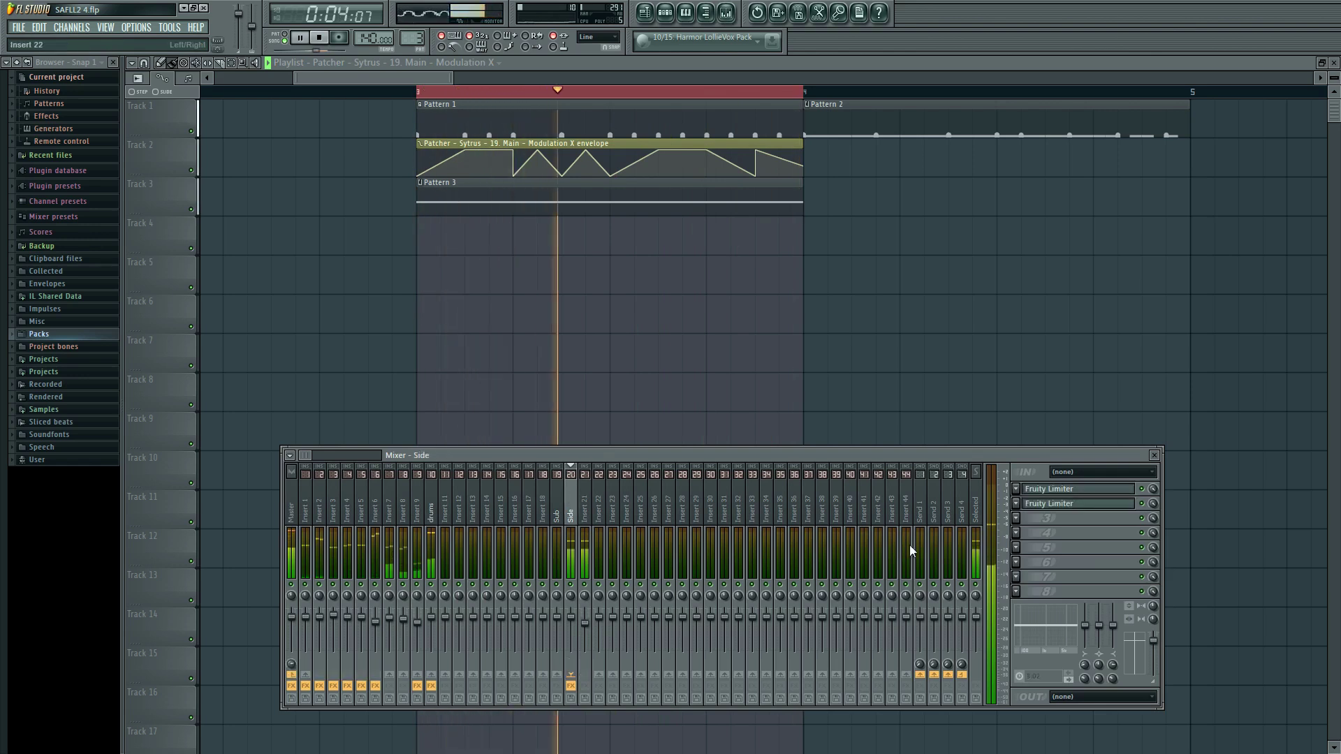
left_click(1069, 488)
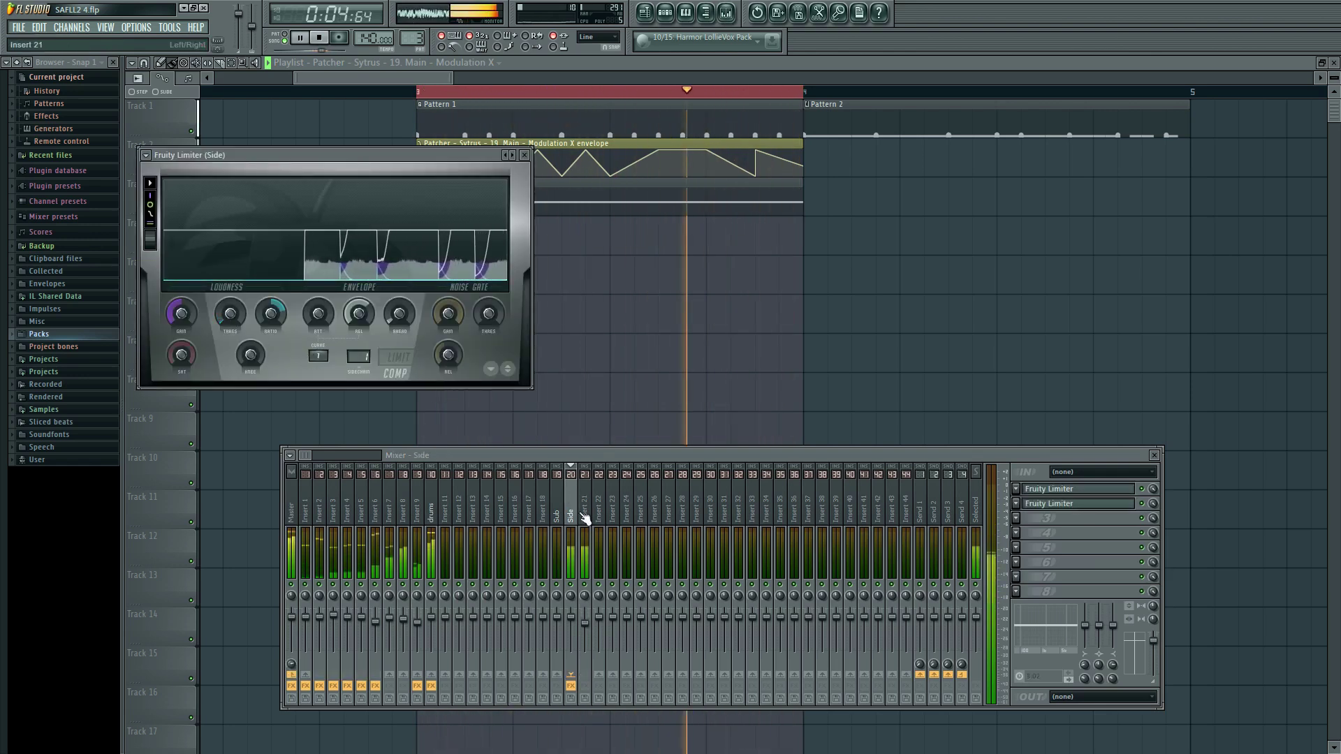
left_click(1059, 503)
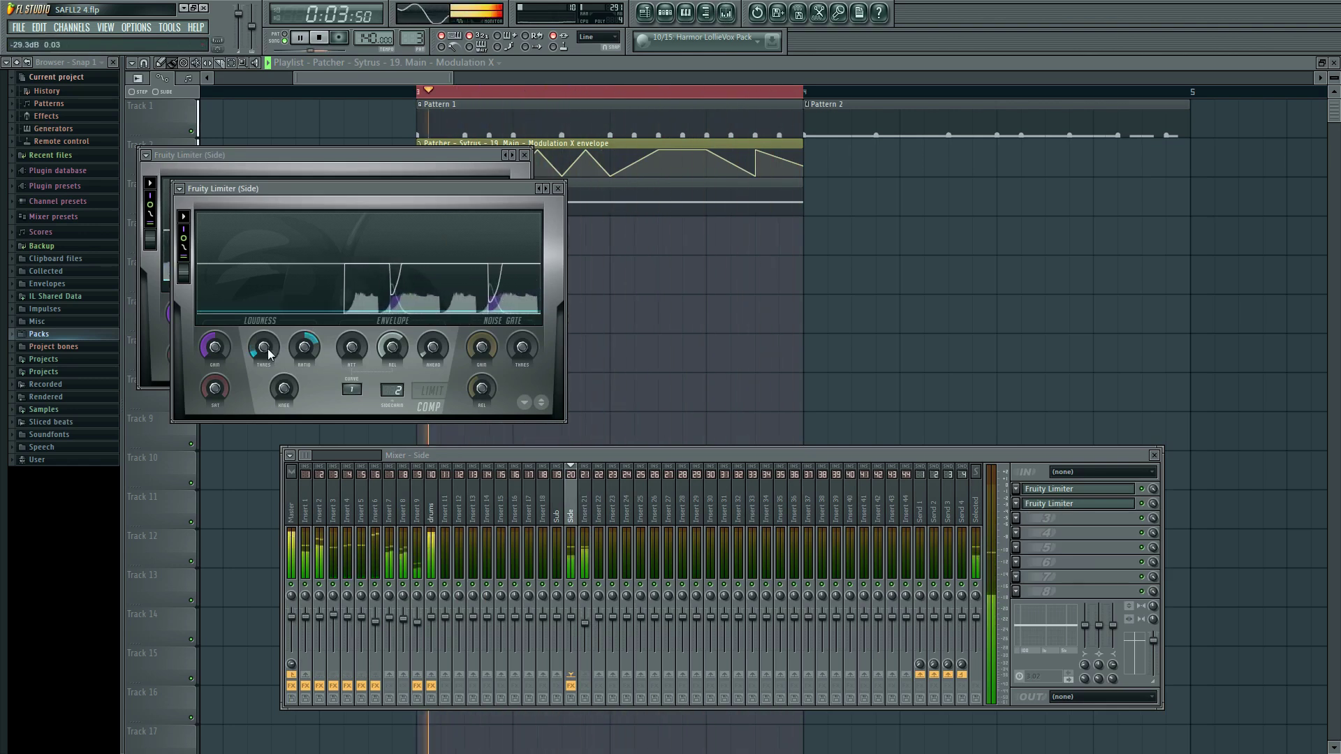
left_click(587, 622)
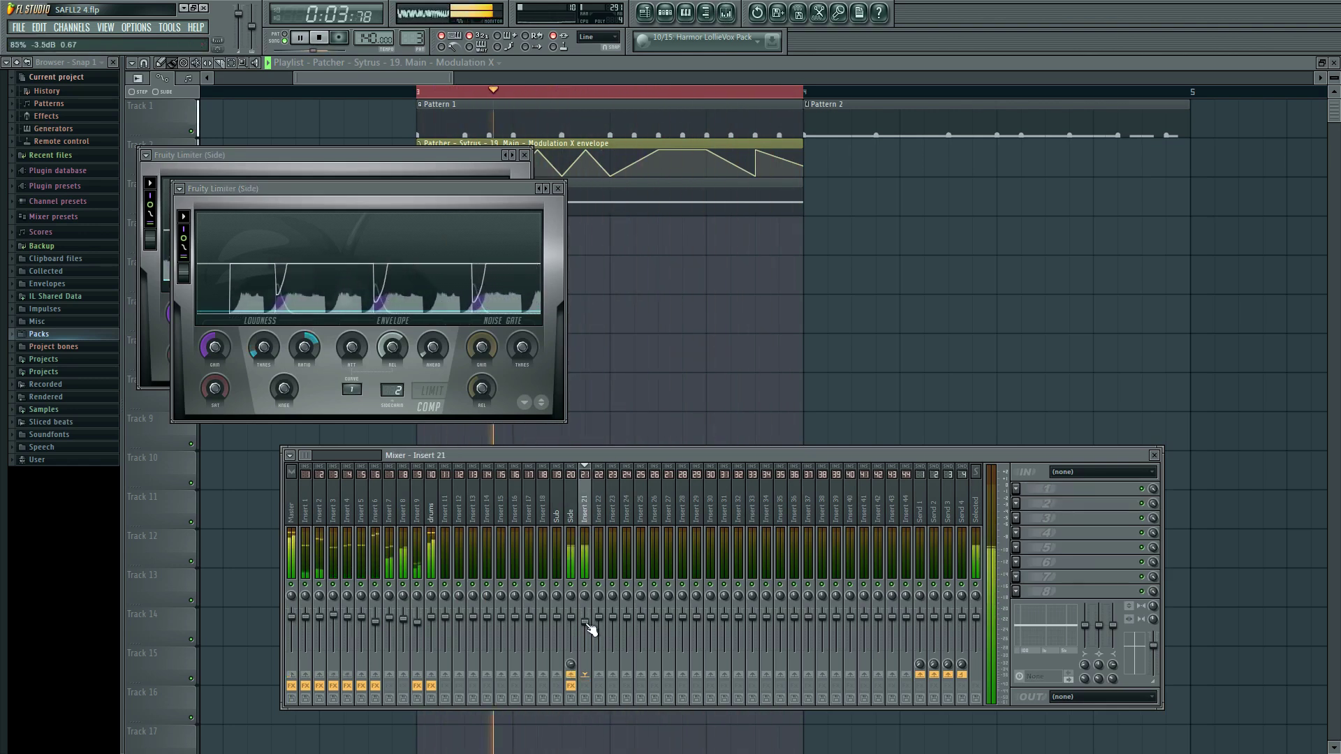
key("F12")
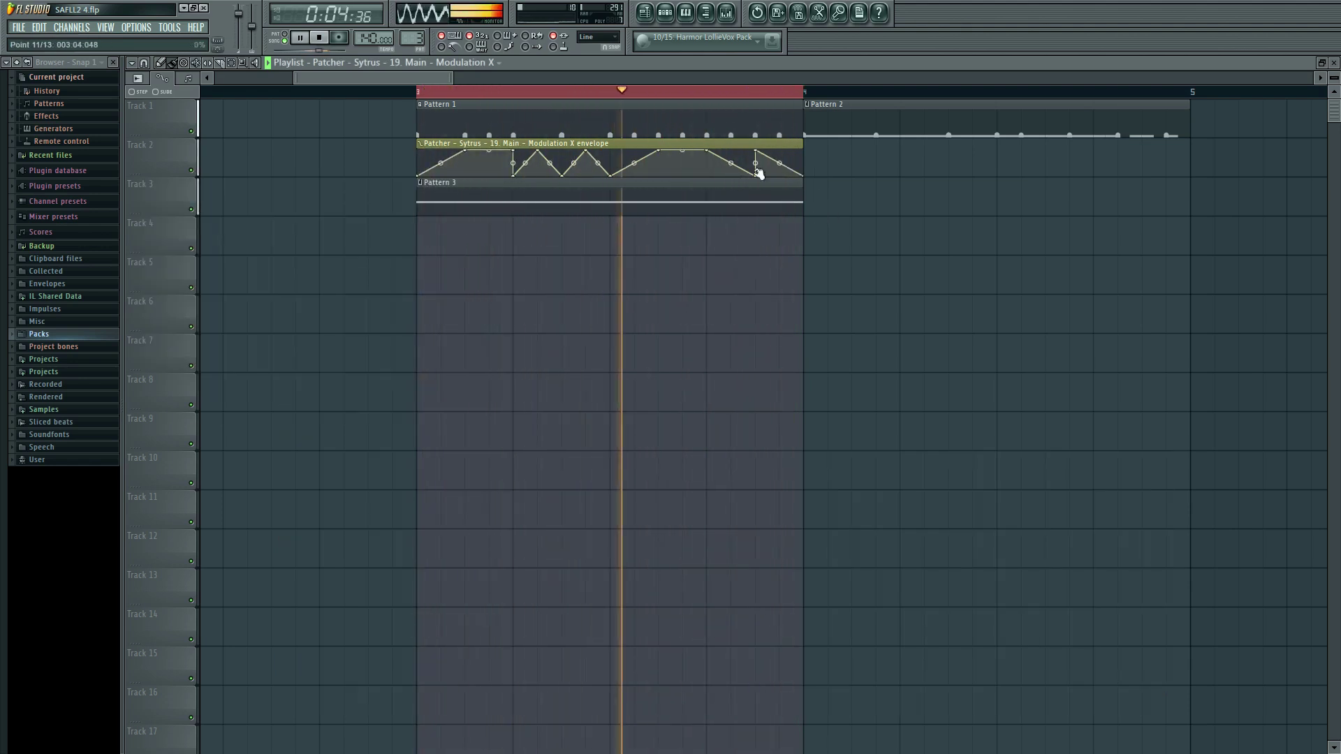
Step: Bend the envelope's last fall into a curve, make the final segment a gentle rise from mid-level, and replay from beat 3
mouse_move(803, 176)
left_mouse_down()
mouse_move(805, 156)
mouse_move(731, 171)
left_mouse_up()
left_click(809, 165)
right_click(830, 172)
left_click(707, 91)
left_click(611, 92)
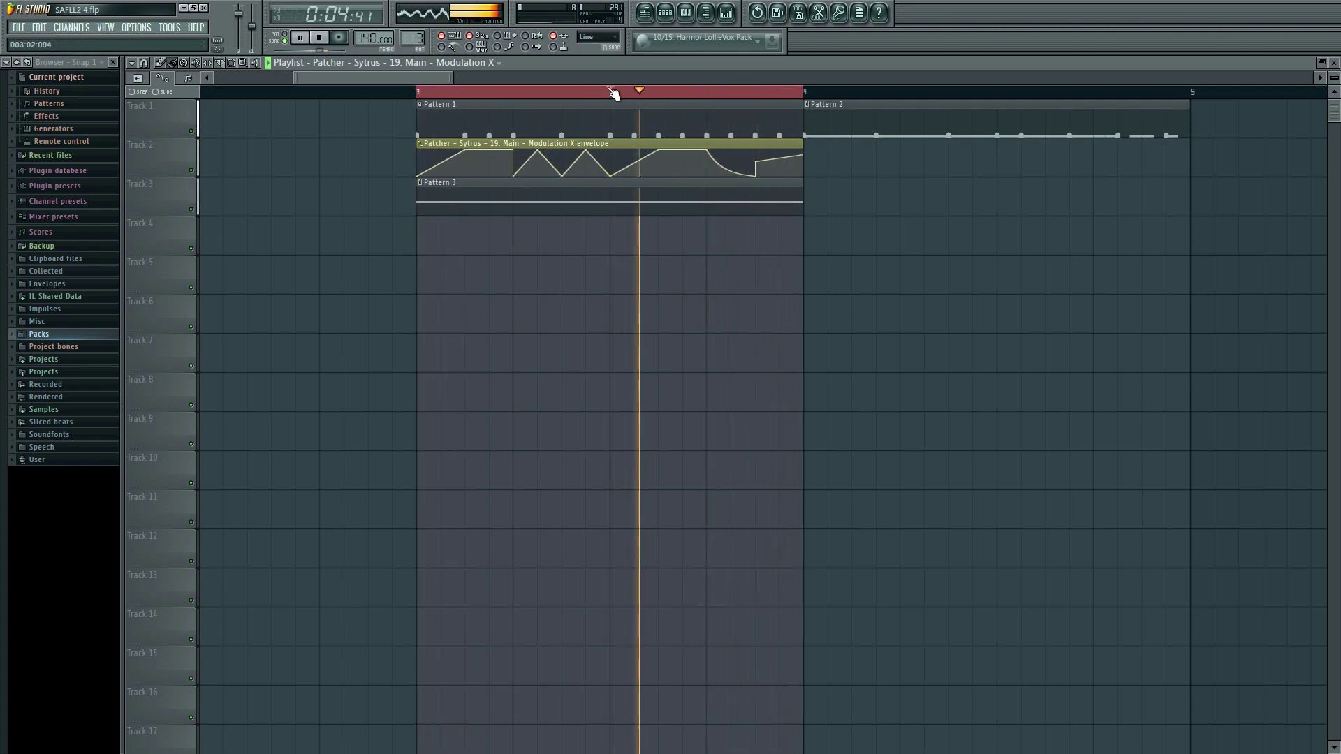
Step: Add a fall to minimum and a jump back to maximum at beat 4 of the Modulation X envelope, and audition the loop
right_click(690, 160)
mouse_move(690, 161)
left_mouse_down()
mouse_move(682, 180)
mouse_move(683, 152)
mouse_move(707, 176)
left_mouse_up()
right_click(707, 150)
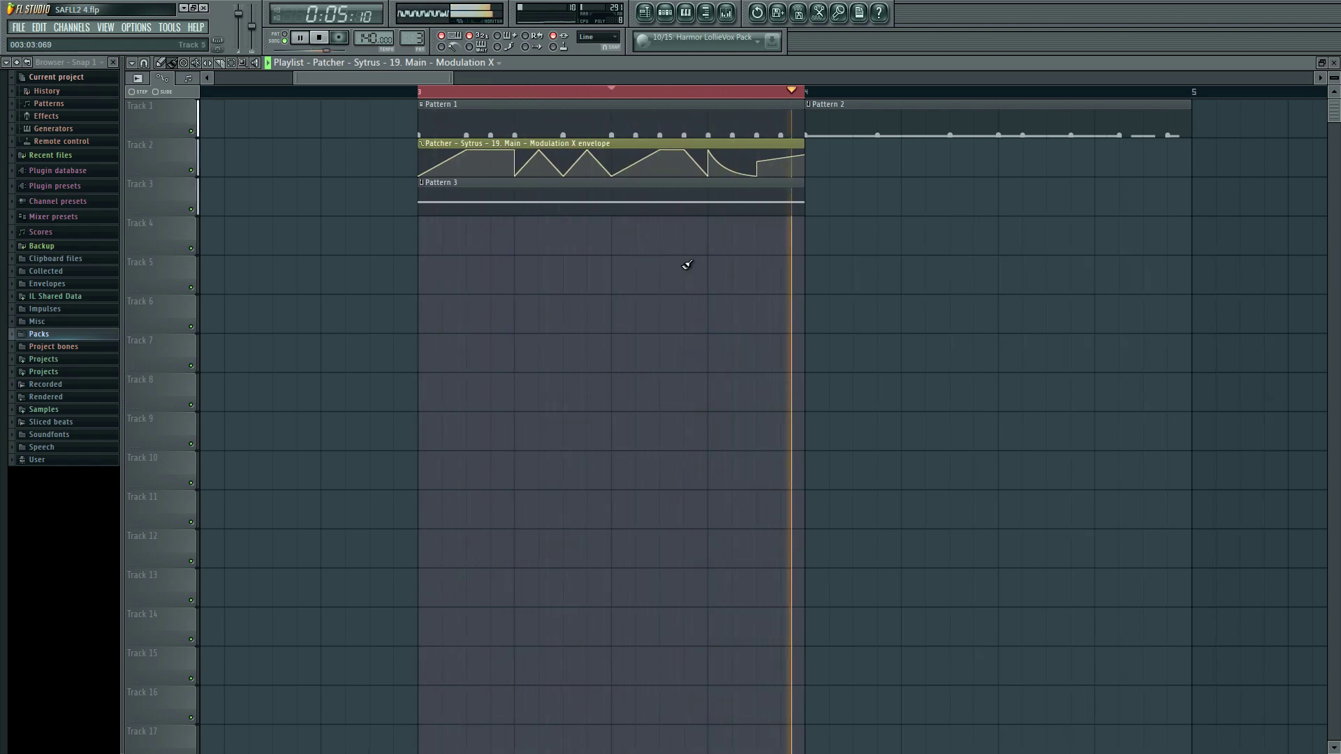
scroll(678, 248, "down", 1)
scroll(677, 249, "down", 1)
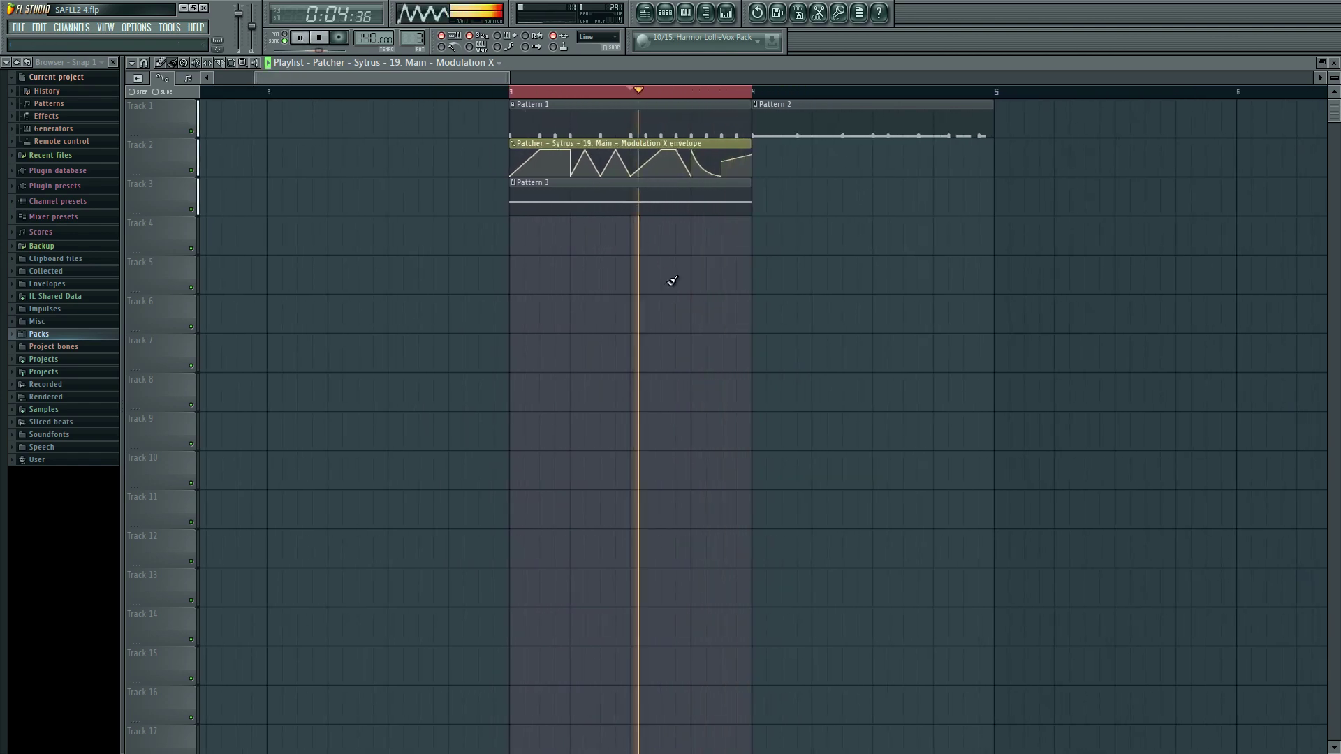
Step: Stop playback and reopen Sytrus's editor inside the Patcher channel
left_click(727, 14)
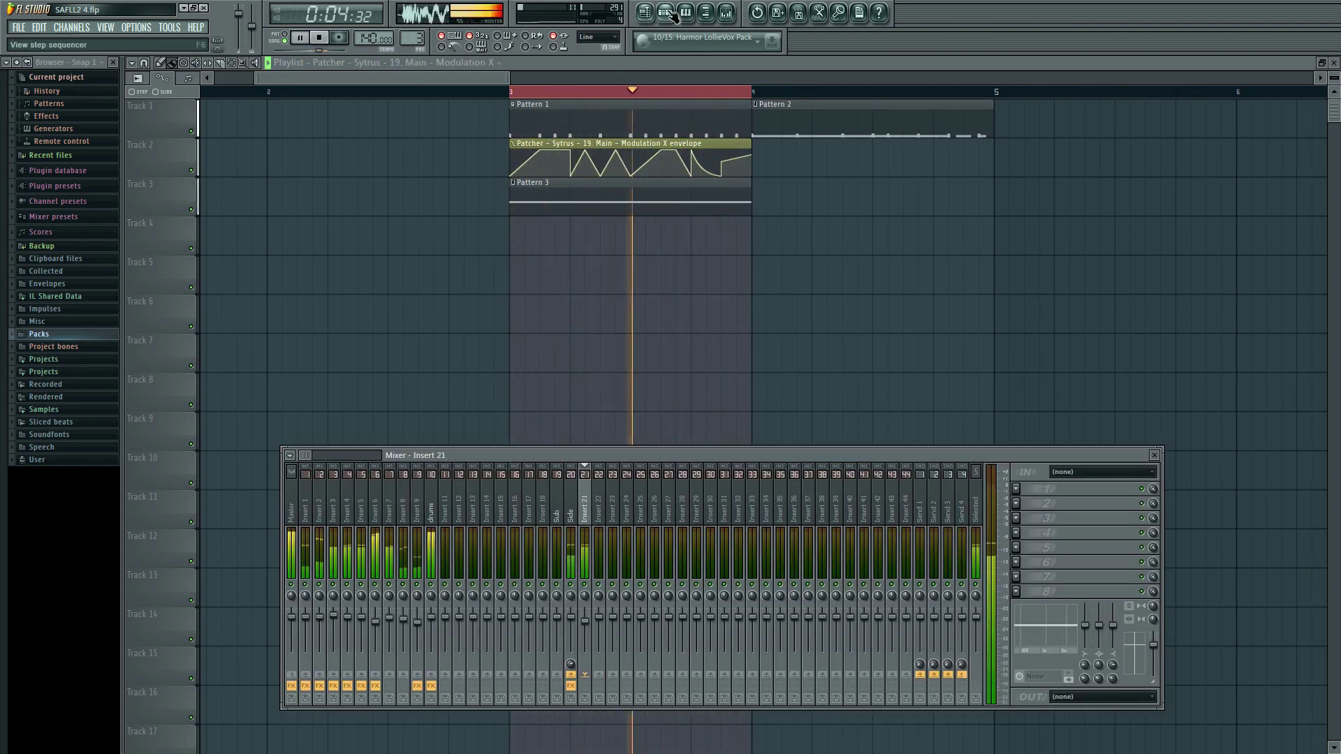
key("F12")
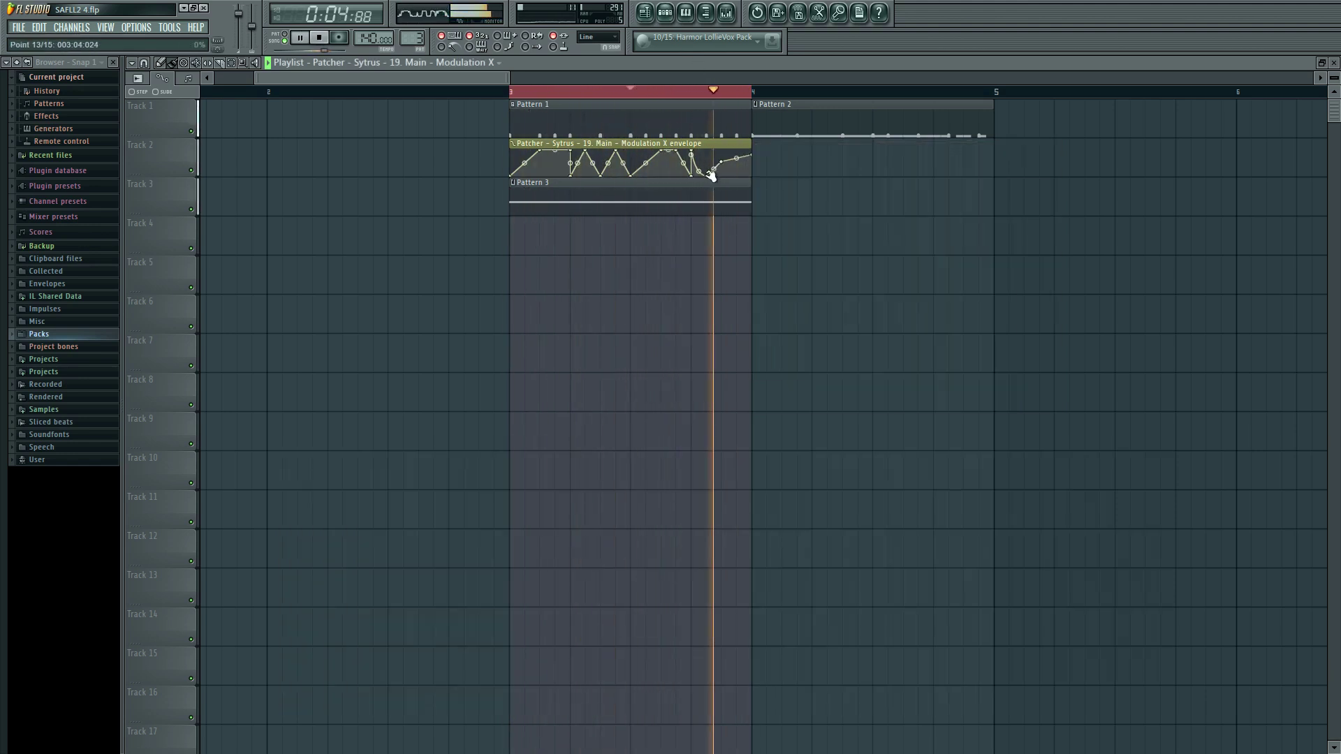
left_click(726, 21)
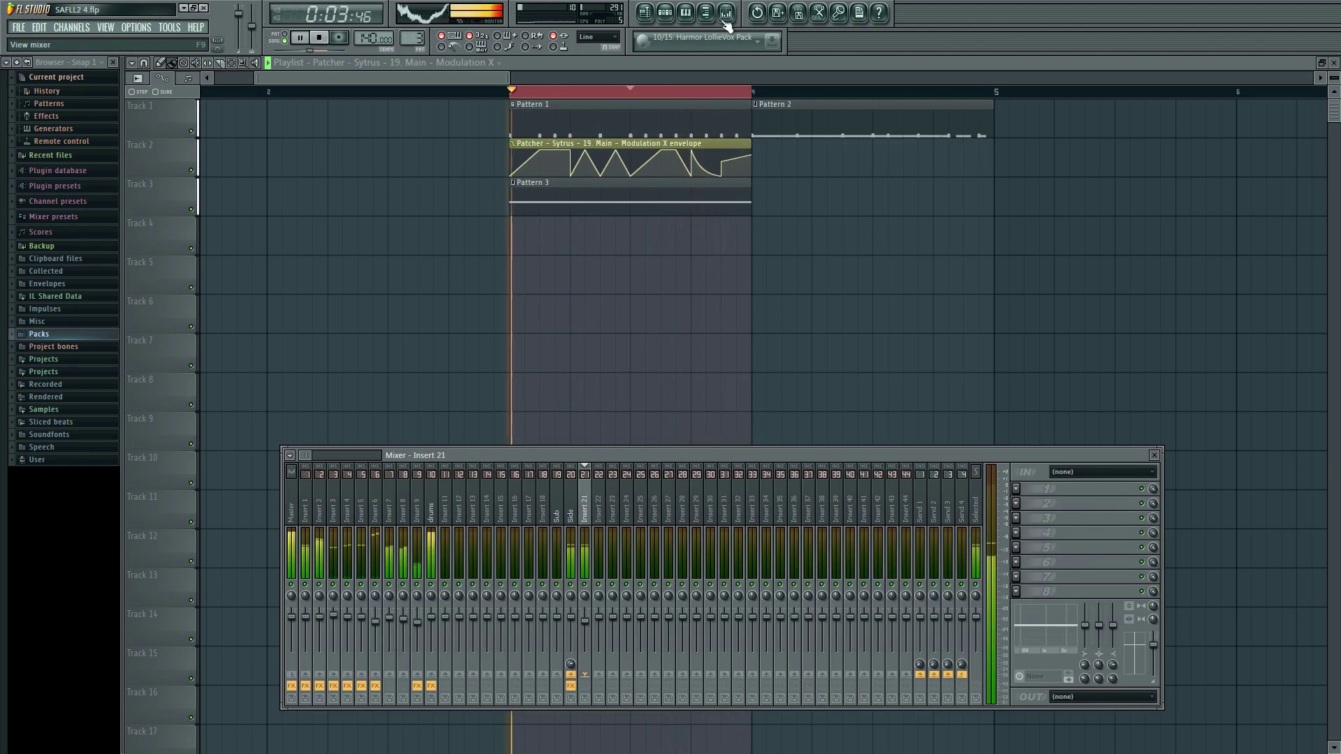
key("space")
left_click(665, 16)
left_click(802, 342)
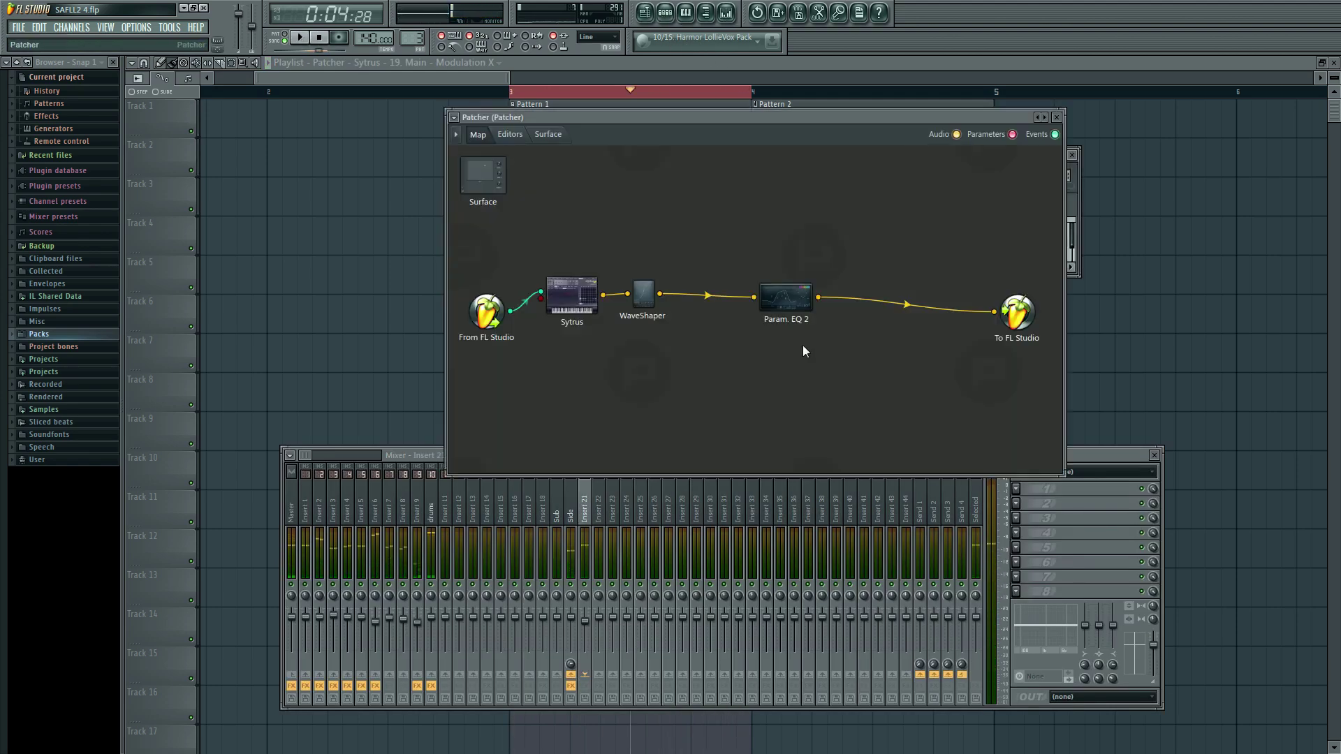
double_click(577, 297)
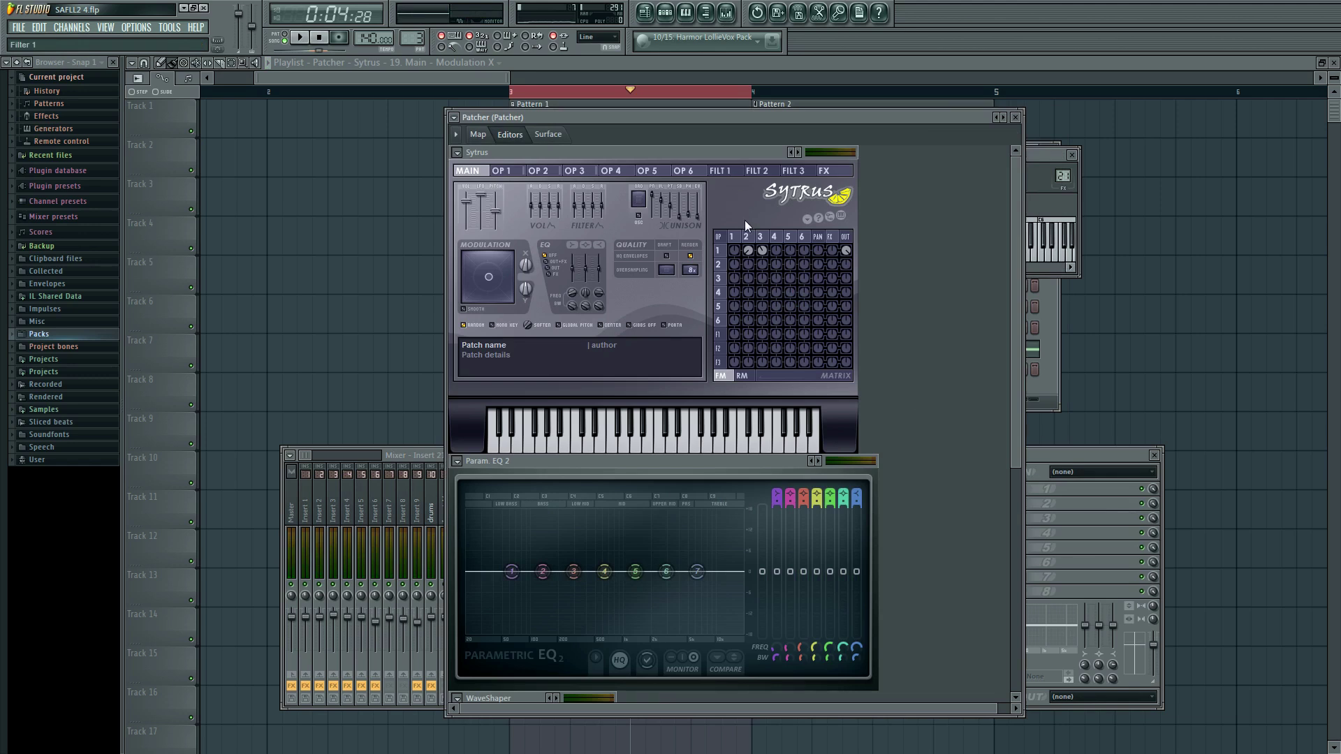
Step: Add frequency modulation from operator 4 to operator 3 in Sytrus's matrix and open operator 3's Mod Y modulation mapping
left_click(761, 238)
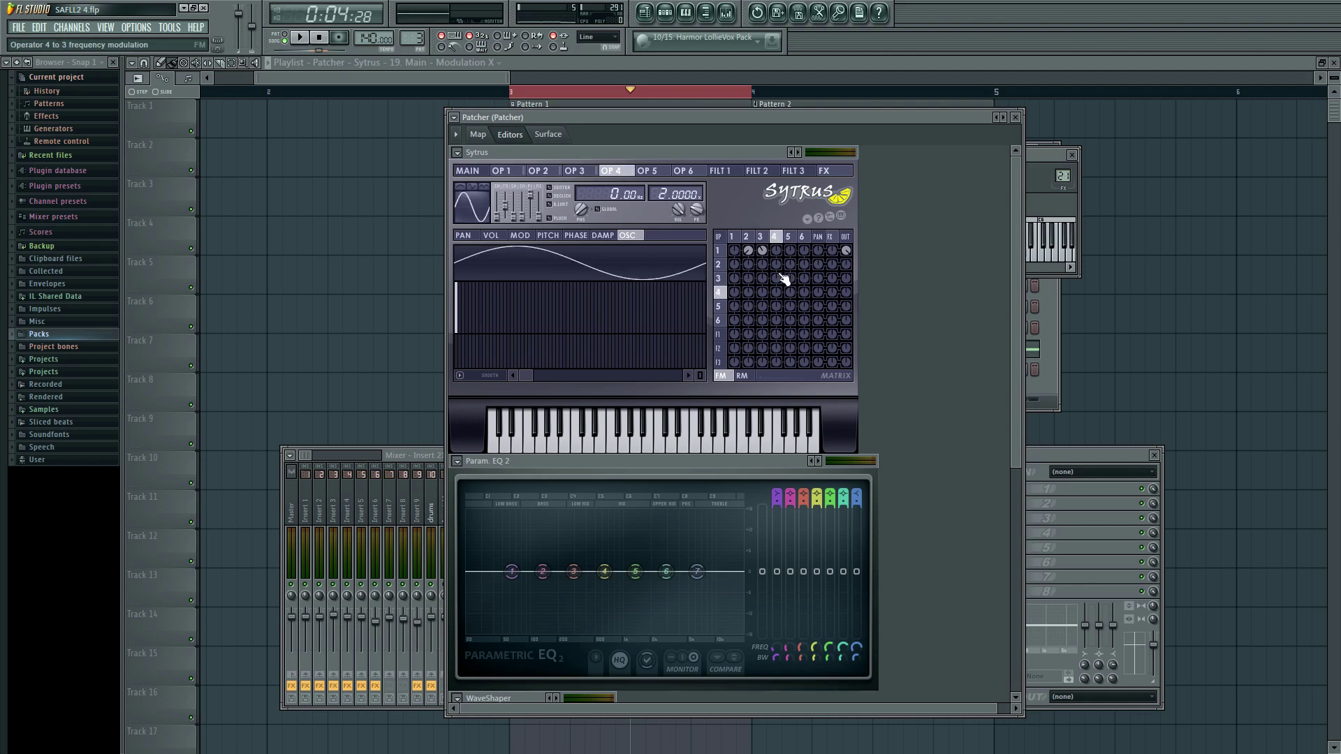
key("space")
mouse_move(776, 278)
left_mouse_down()
mouse_move(783, 286)
mouse_move(778, 276)
left_mouse_up()
key("space")
left_click(521, 236)
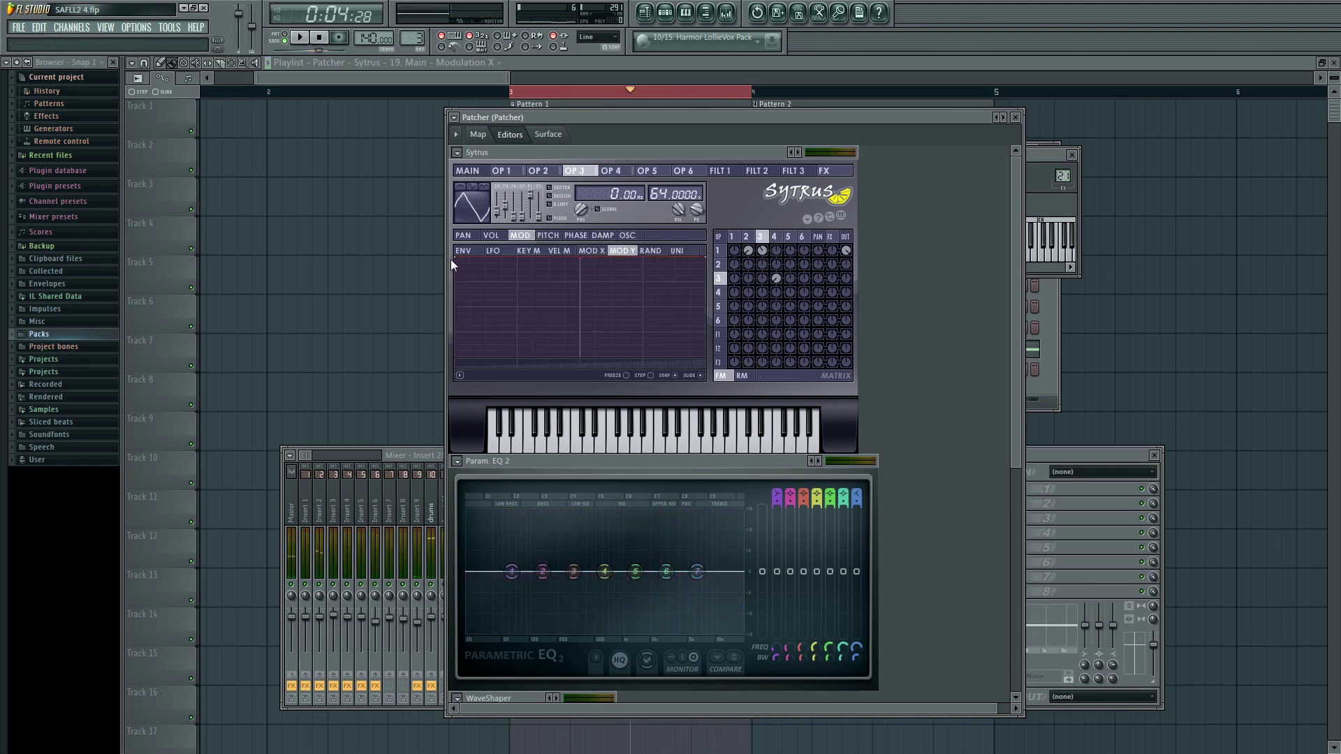
Step: Create an automation clip for Modulation Y from Sytrus's main settings
left_click(482, 171)
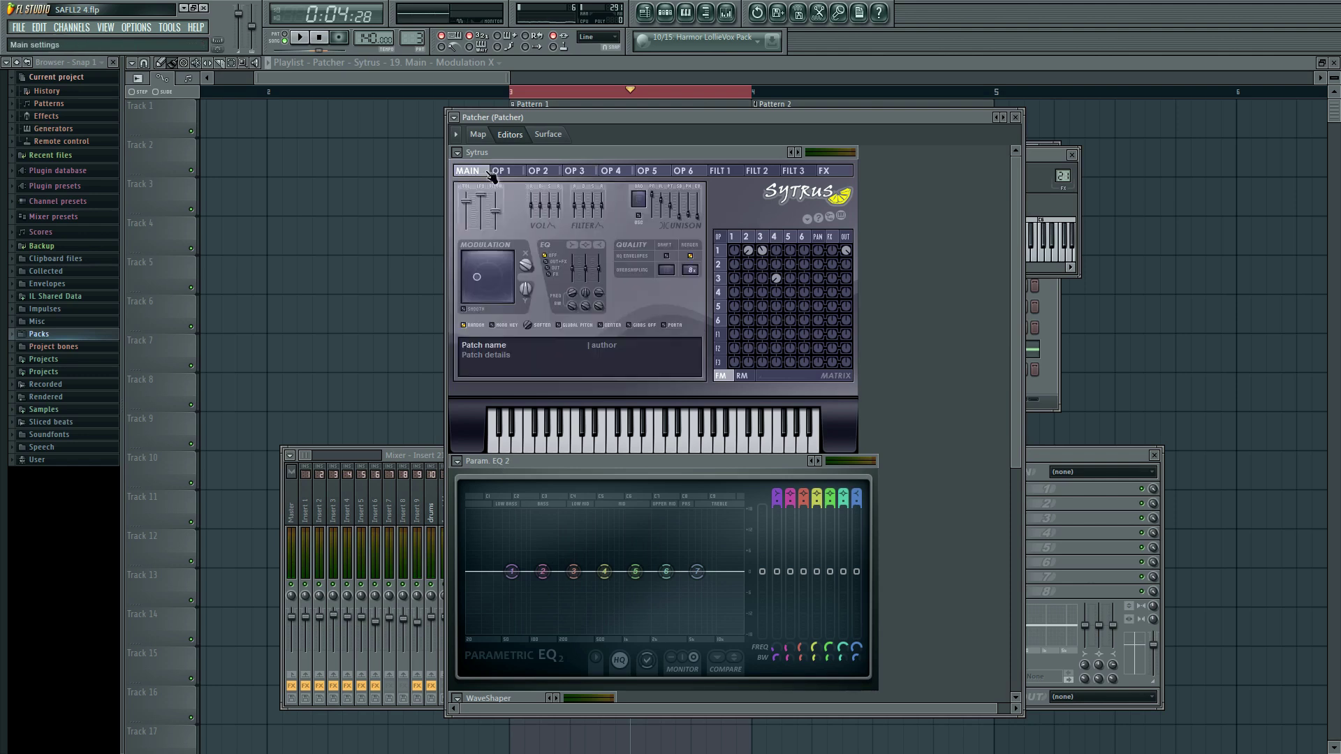
left_click(548, 325)
right_click(546, 329)
left_click(568, 399)
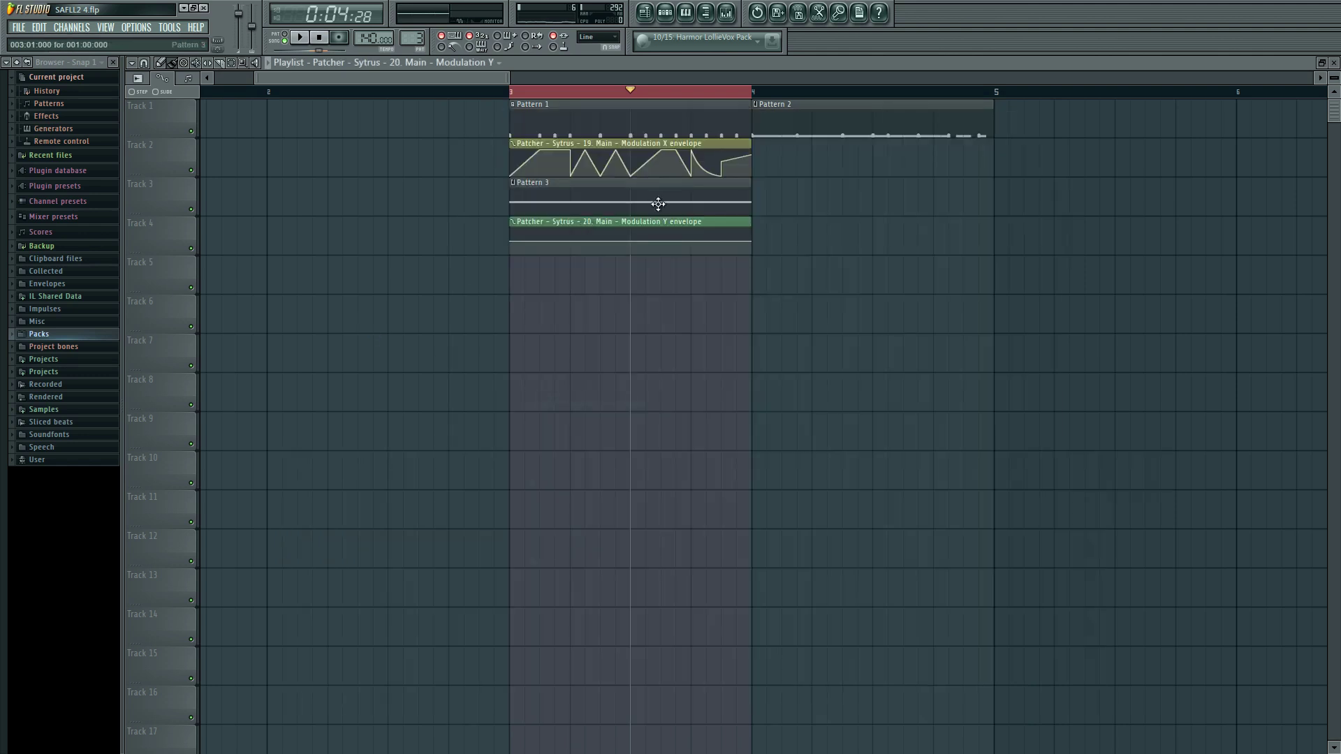
Step: Lower both ends of the Modulation Y envelope to minimum while the loop plays
left_click_drag(757, 245, 756, 257)
key("space")
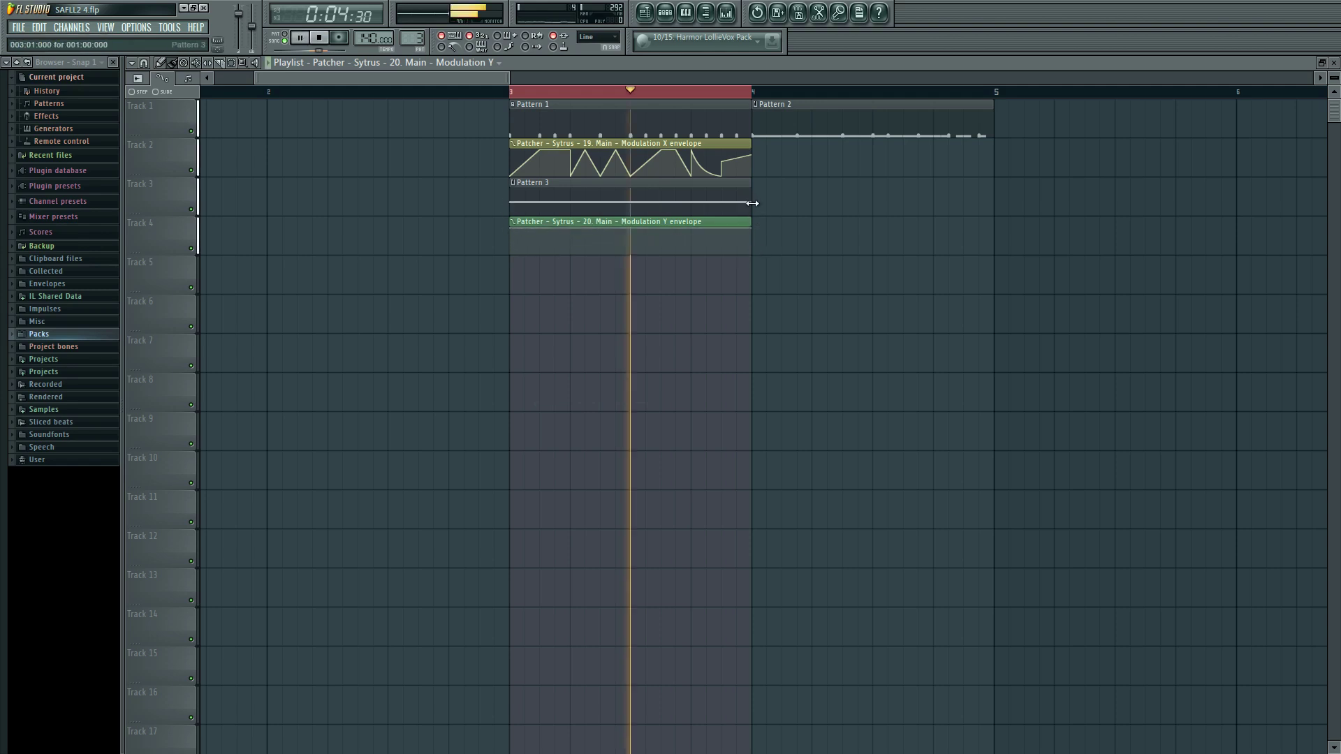
left_click_drag(518, 231, 581, 284)
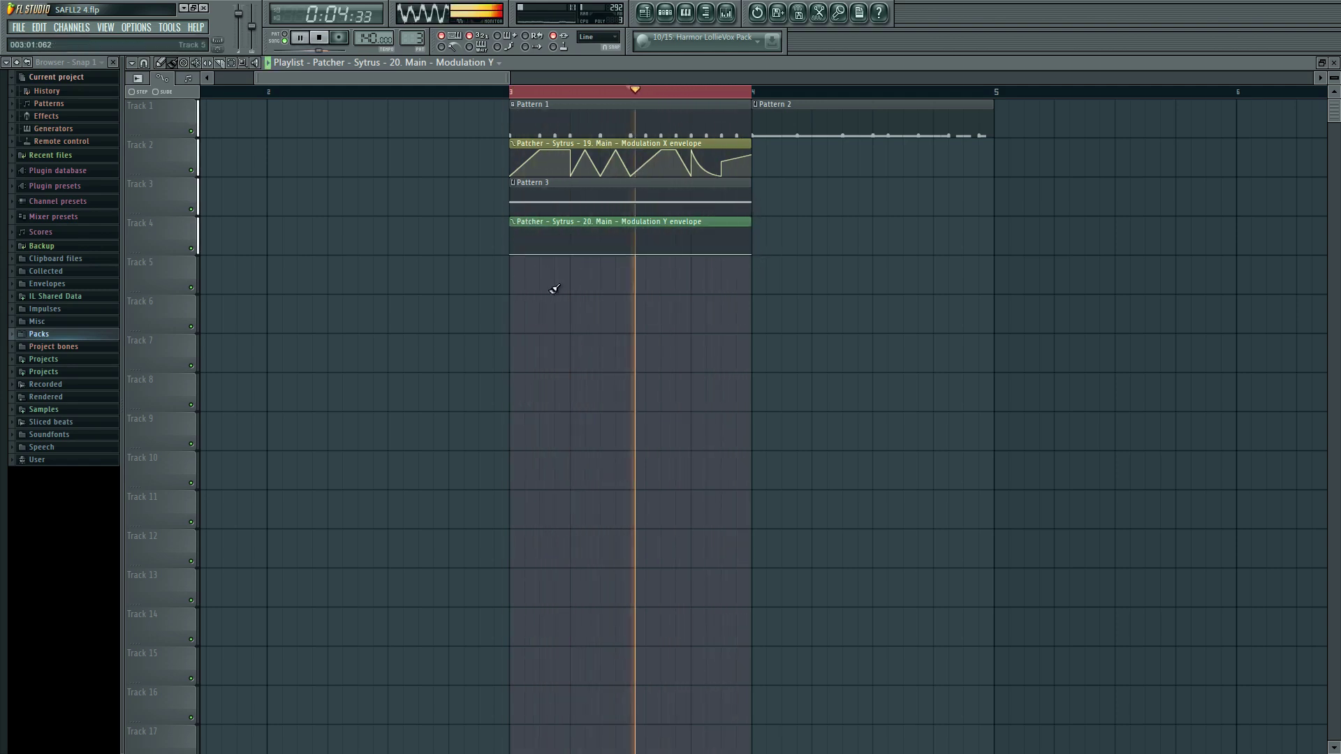
Step: Shape the Modulation Y envelope with a mid-level plateau from beat 2 to 3 and a rise from minimum after beat 4
right_click(572, 245)
right_click(569, 254)
right_click(631, 241)
right_click(631, 254)
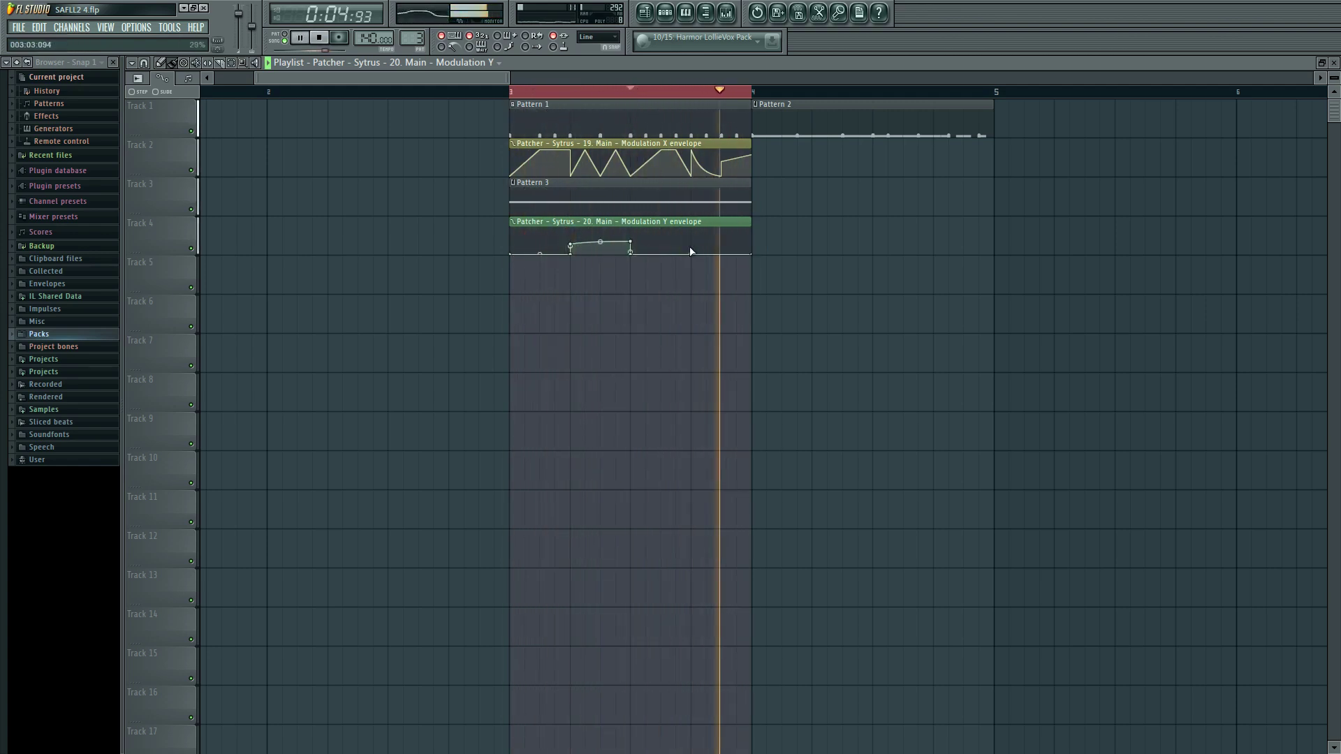
left_click_drag(754, 254, 760, 238)
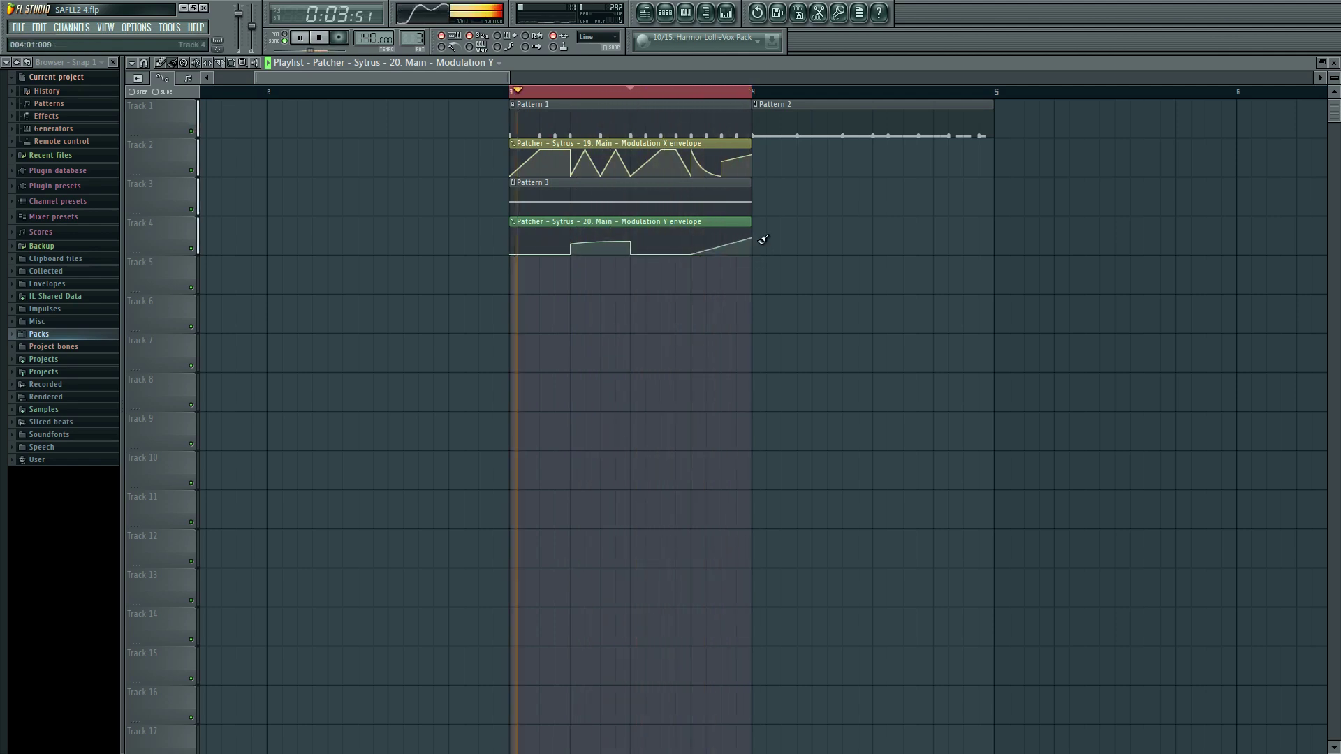
Step: Raise the Modulation Y envelope's start to maximum, let it fall to minimum before beat 2, and replay the loop
mouse_move(512, 251)
left_mouse_down()
mouse_move(512, 234)
mouse_move(541, 248)
mouse_move(509, 215)
mouse_move(555, 259)
mouse_move(533, 240)
left_mouse_up()
right_click(542, 253)
key("space")
key("space")
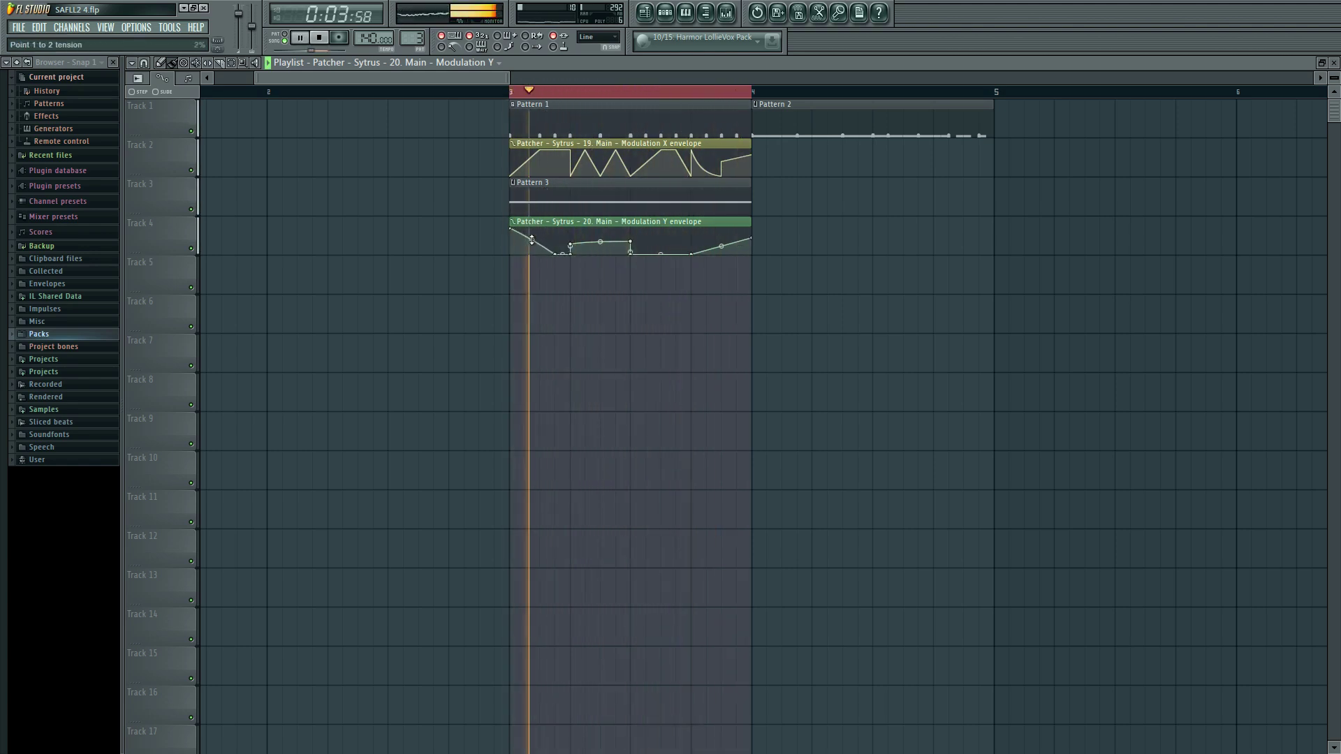
Step: Turn the Modulation Y plateau into a zigzag with two dips to minimum and a full peak midway between beats 2 and 3
right_click(585, 254)
right_click(600, 242)
right_click(615, 254)
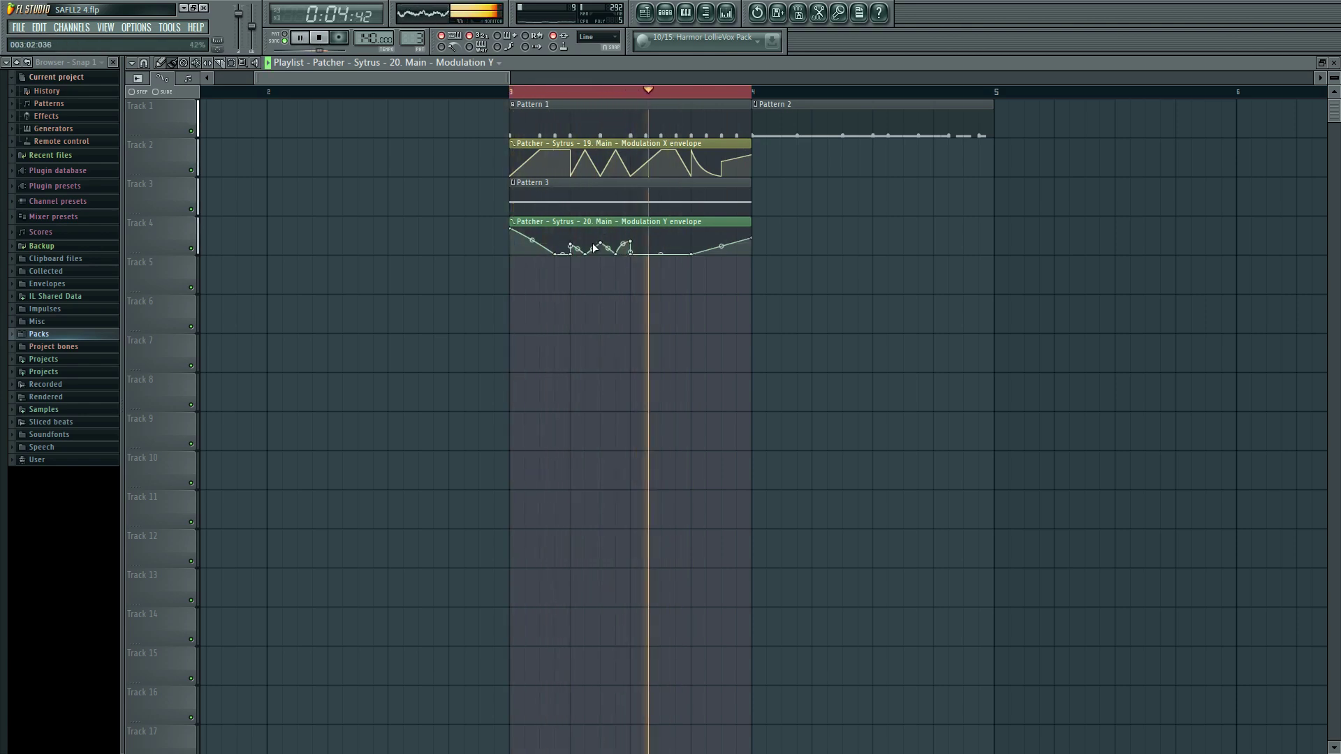
left_click_drag(600, 243, 600, 228)
key("space")
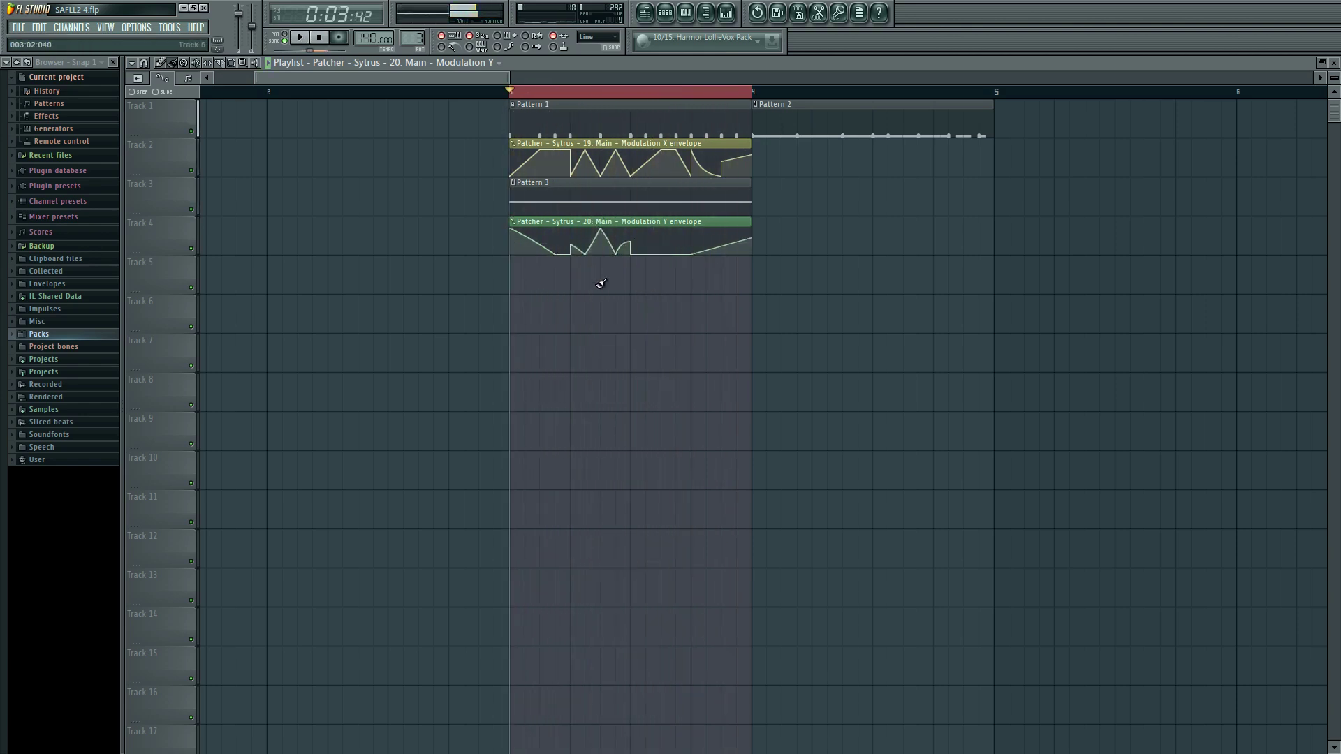
Step: Rearrange the playlist so Pattern 3 sits on Track 2, with the Modulation X and Y envelopes on Tracks 3 and 4
left_click(667, 14)
key("F6")
left_click_drag(606, 149, 592, 220)
left_click_drag(482, 227, 764, 310)
left_click_drag(474, 190, 685, 296)
left_click_drag(570, 190, 571, 151)
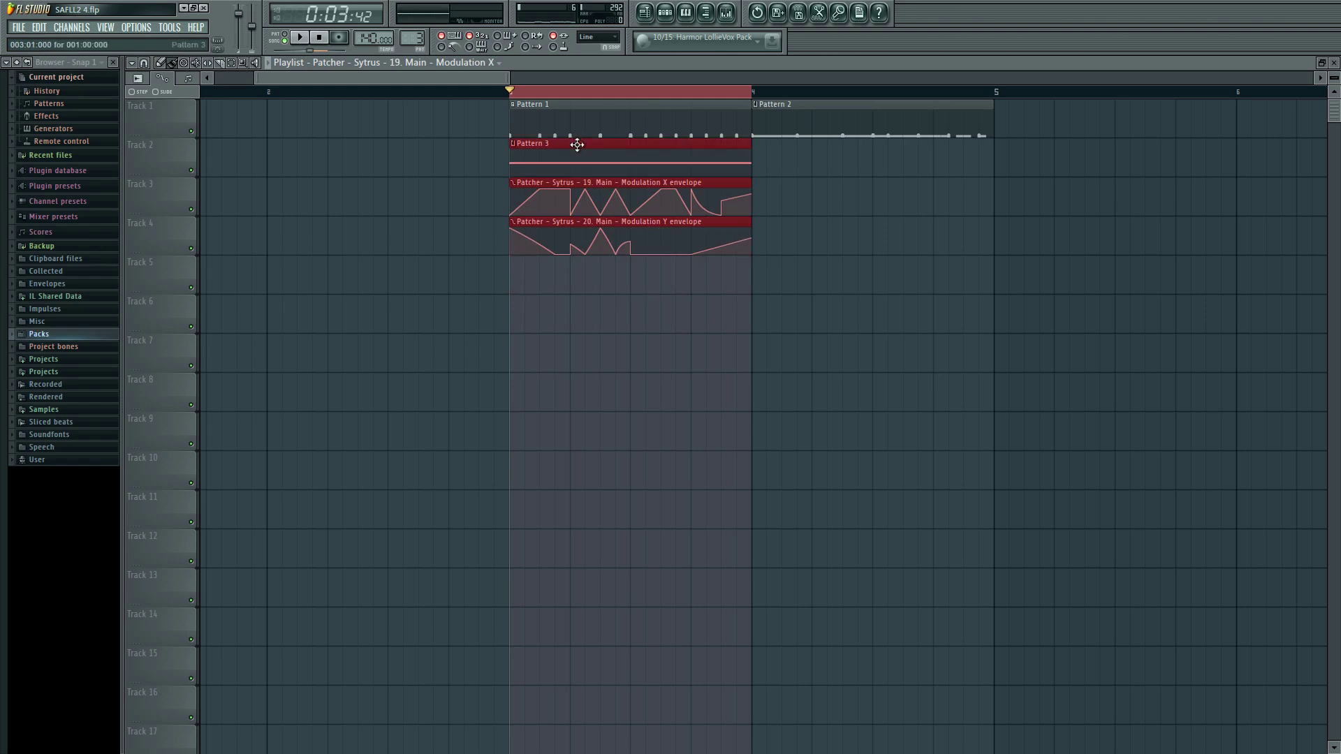
left_click(691, 261)
Step: Play the loop with Patcher open and shape Param EQ 2 with a band 6 cut, a band 7 boost and a slight band 4 dip near 300 Hz
left_click(665, 12)
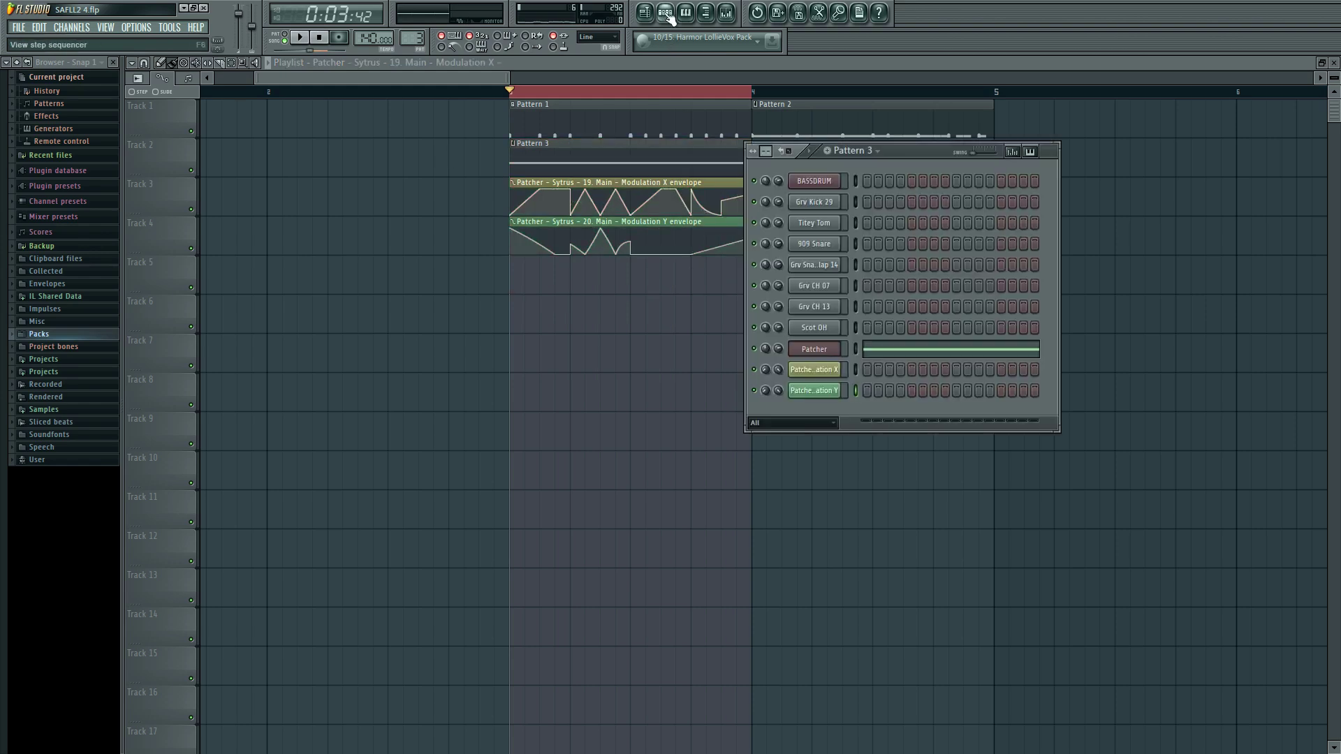
left_click(815, 350)
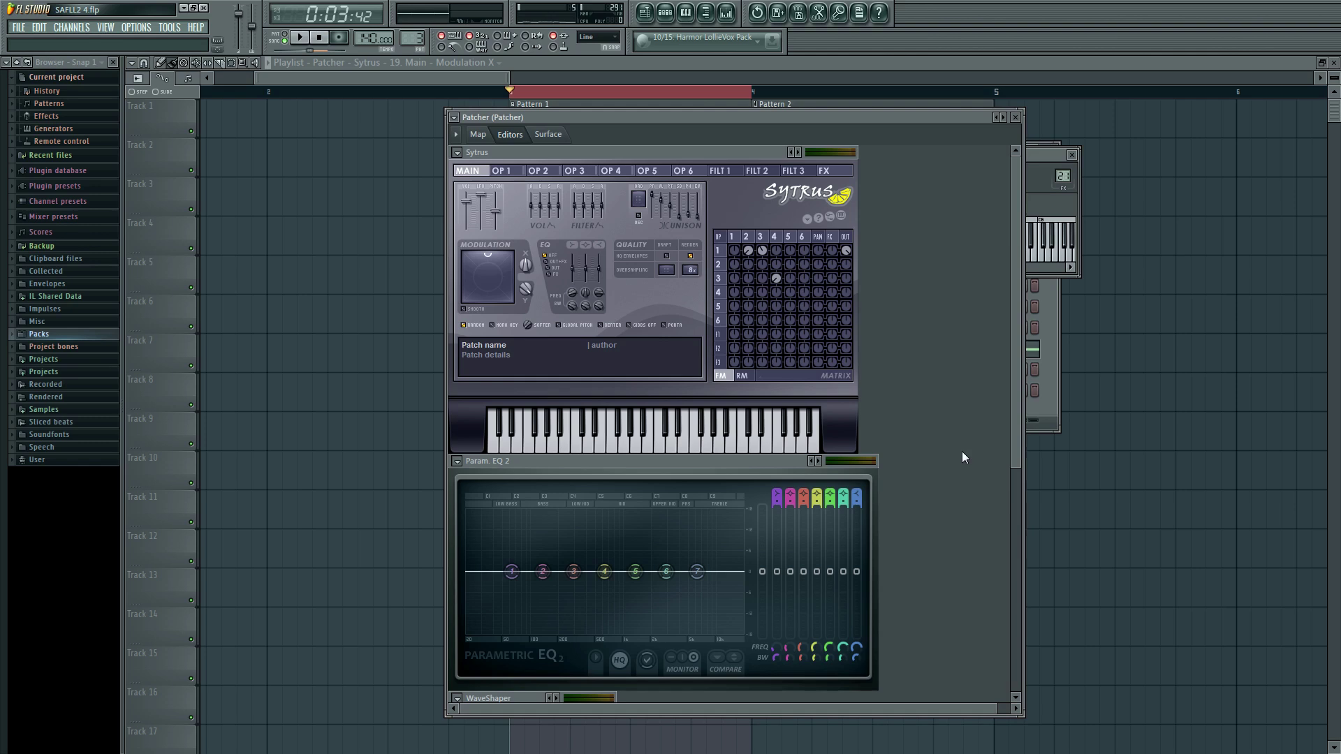
key("space")
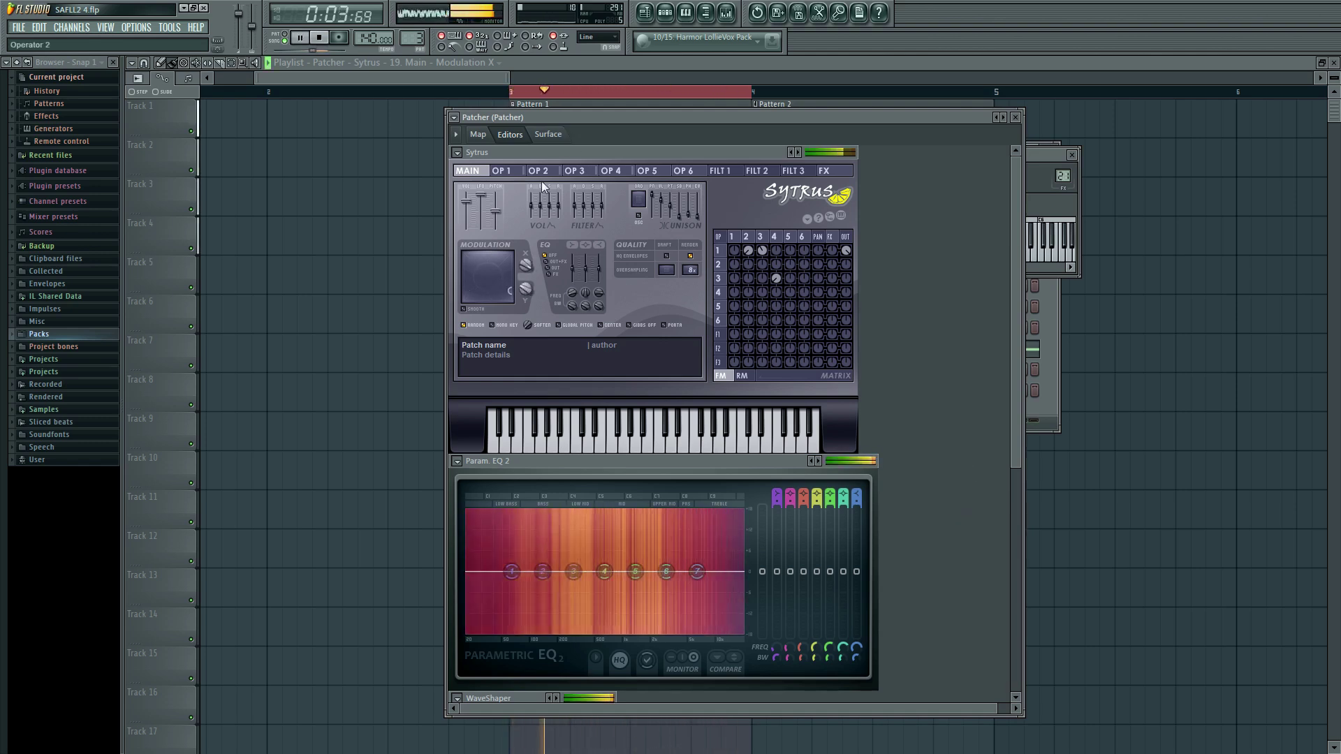
left_click_drag(670, 577, 576, 578)
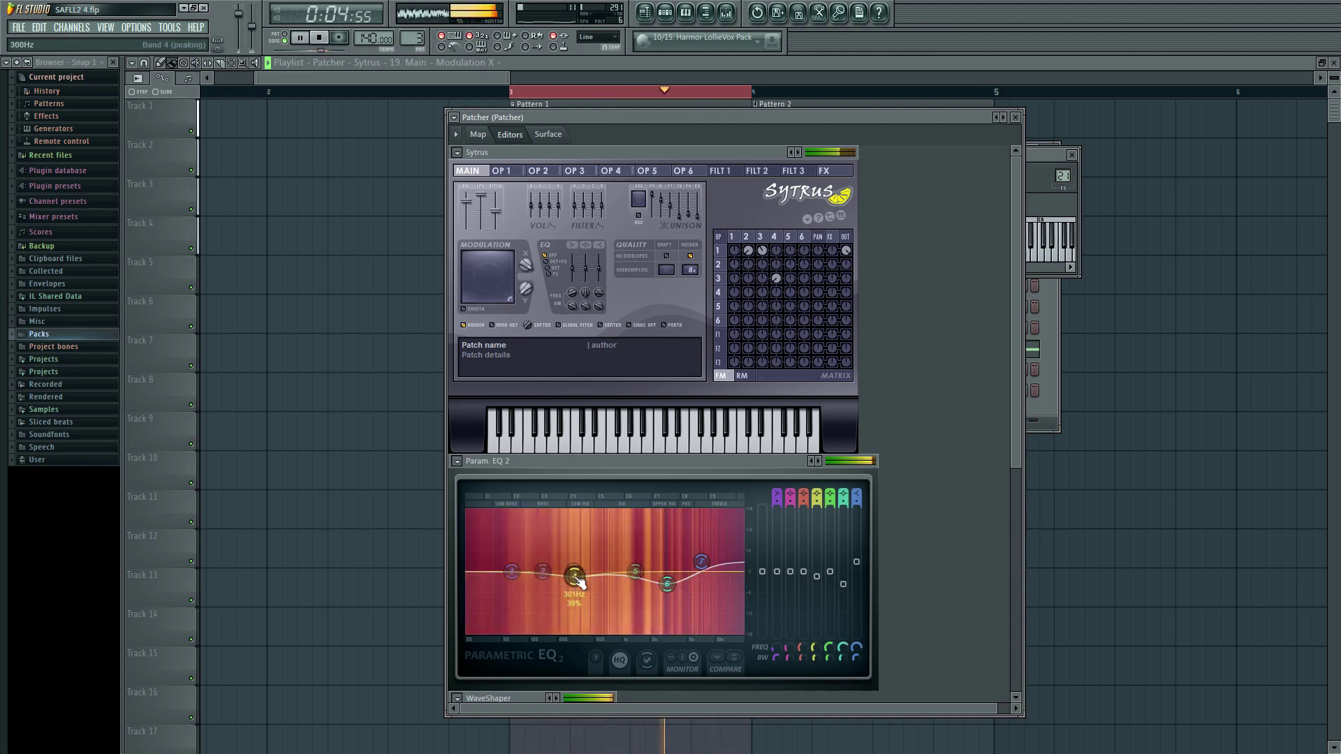
Step: View Patcher's plugin map, stop playback, and return to the playlist
left_click(477, 134)
key("space")
right_click(702, 562)
scroll(700, 388, "down", 2)
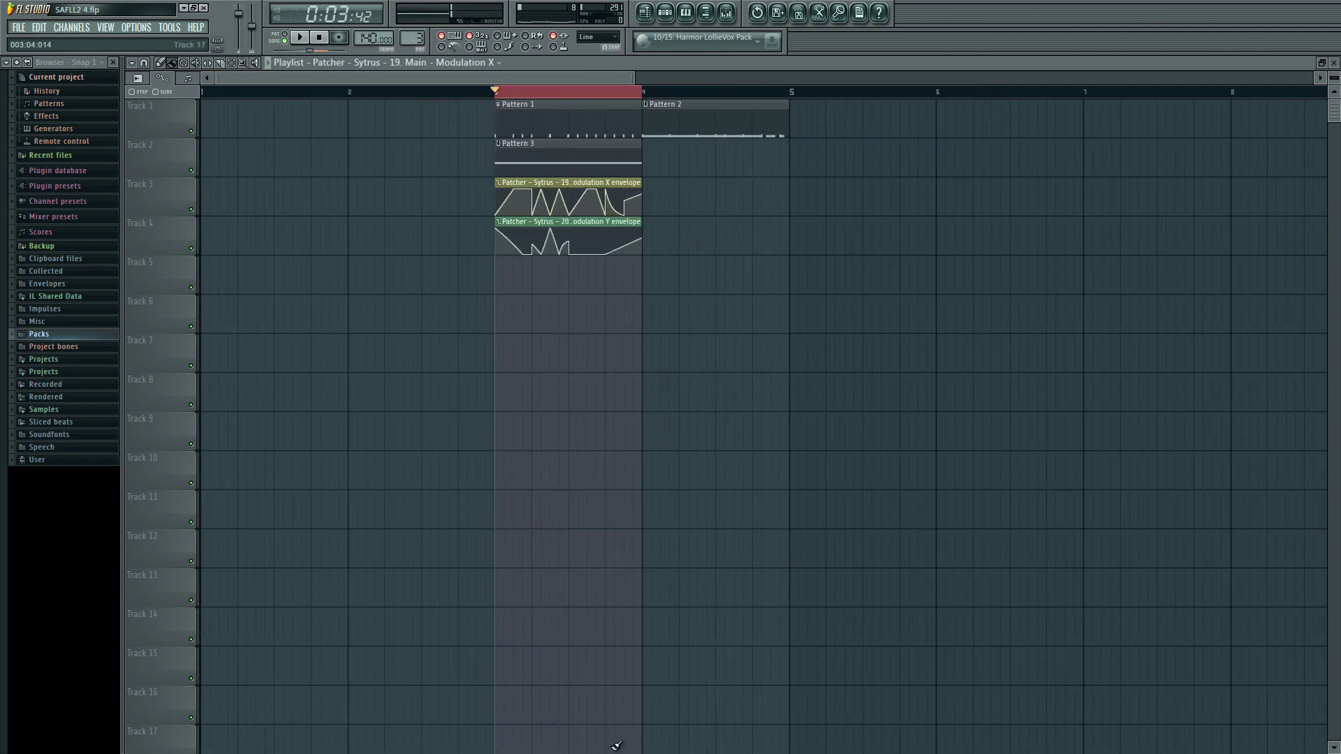